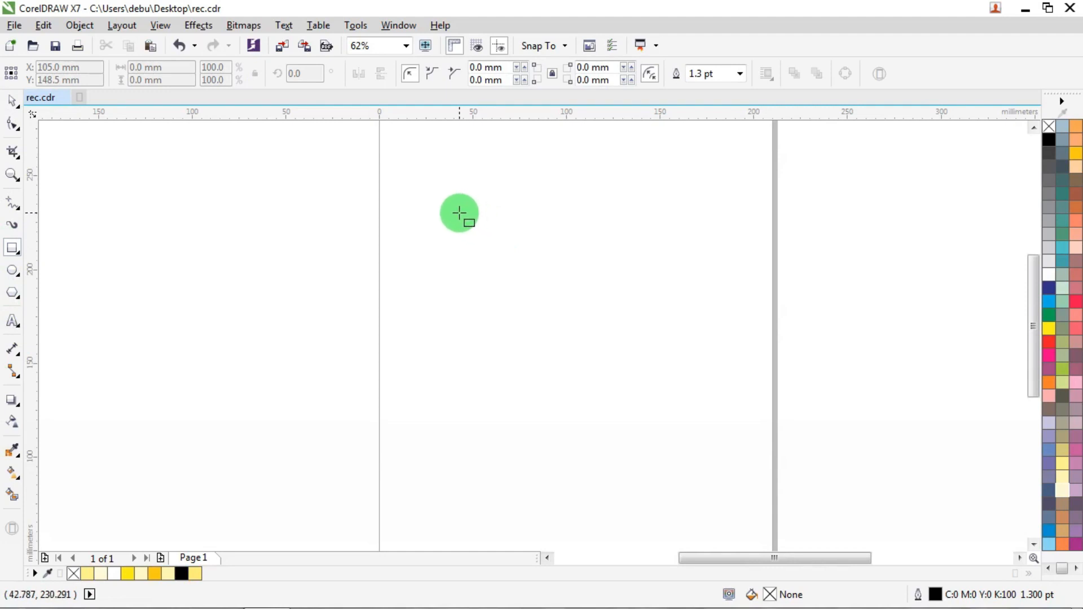
# Step: Draw a rectangle on the page, set its size to 72 by 106 mm, and shift it slightly
pyautogui.moveTo(460, 213)
pyautogui.mouseDown()
pyautogui.moveTo(622, 430)
pyautogui.moveTo(631, 462)
pyautogui.mouseUp()
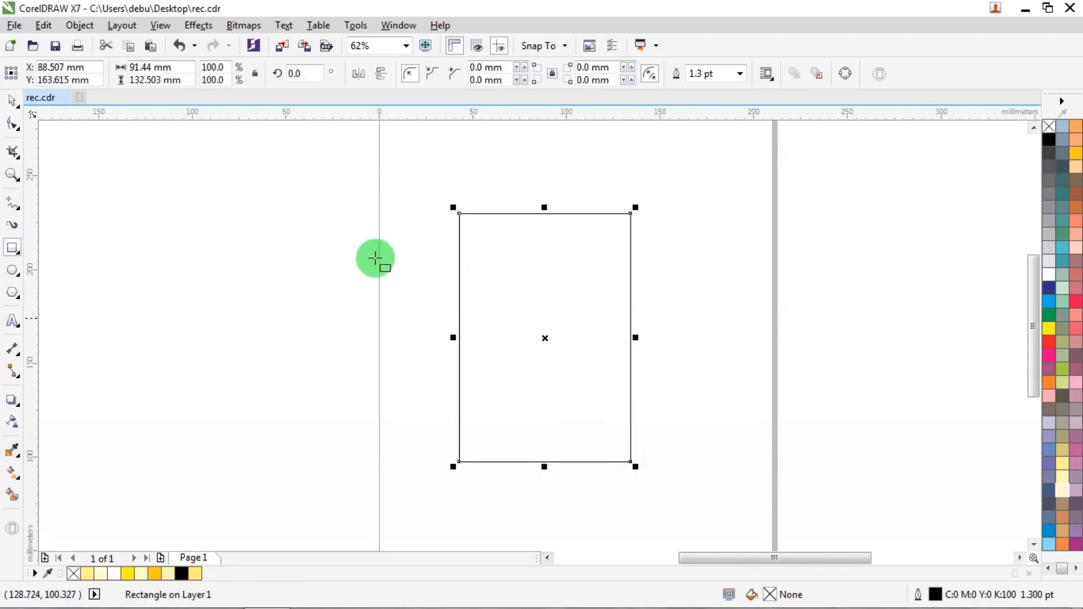
pyautogui.click(176, 71)
pyautogui.write('7')
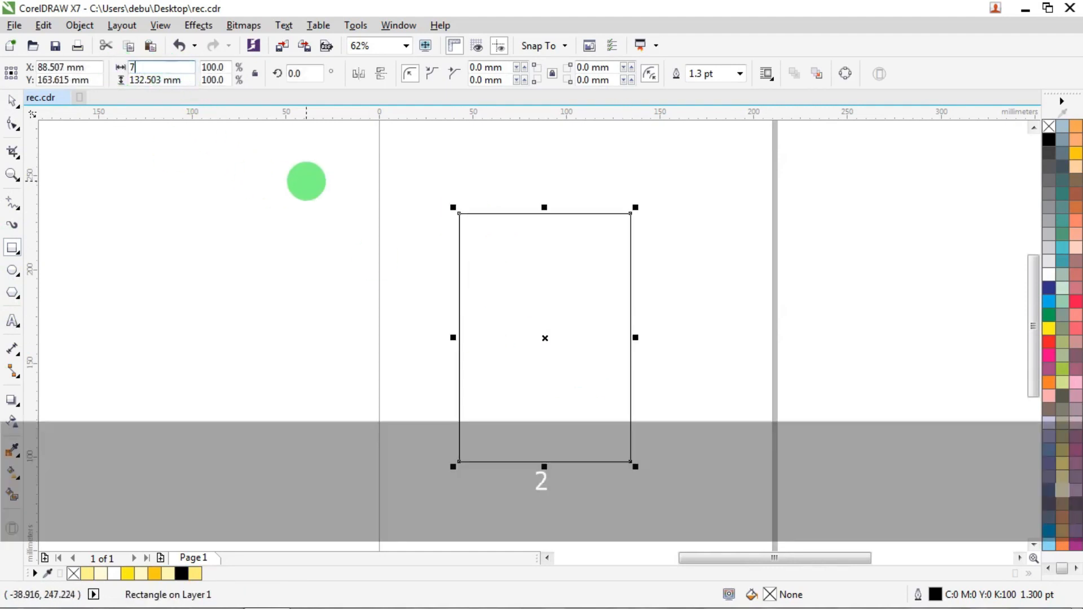
pyautogui.write('106')
pyautogui.press('Return')
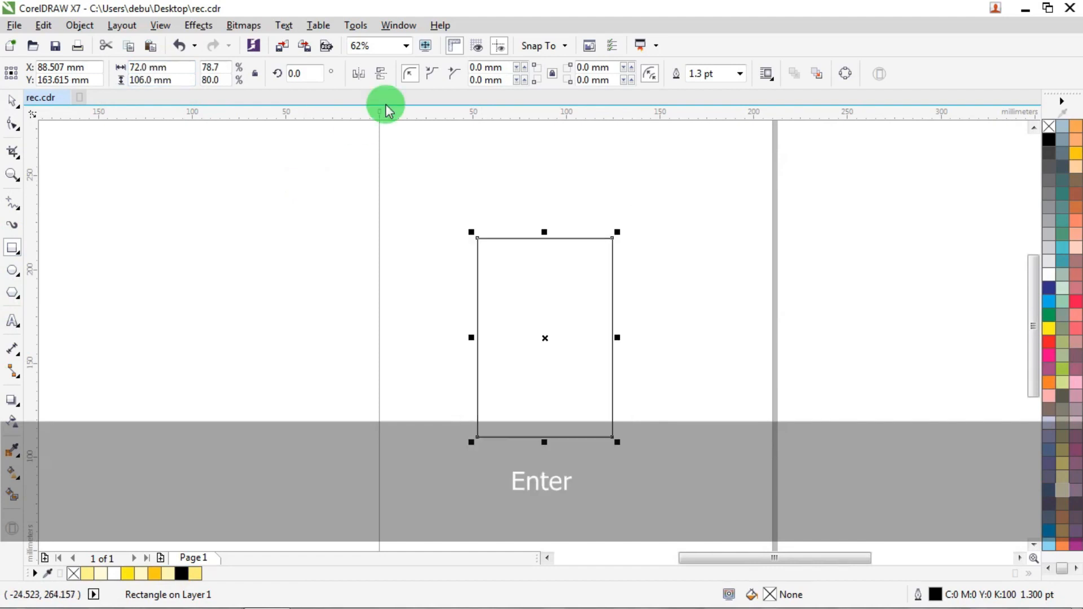
pyautogui.moveTo(544, 275); pyautogui.dragTo(555, 272)
# Step: Fill the rectangle with the golden yellow C0 M20 Y100 K0 and remove its outline
pyautogui.click(12, 176)
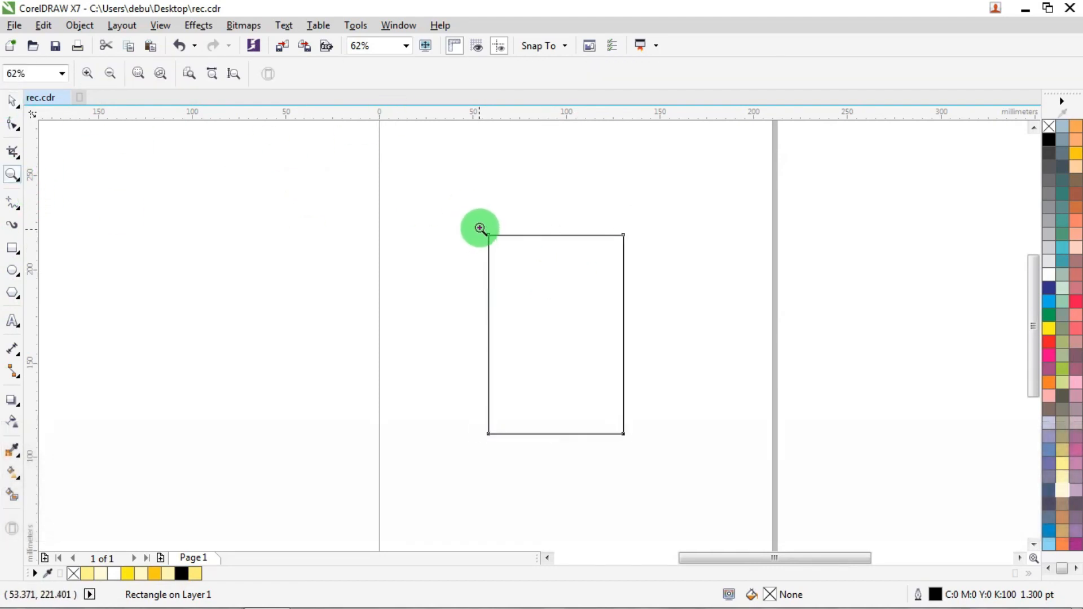
pyautogui.moveTo(480, 228); pyautogui.dragTo(631, 441)
pyautogui.click(16, 101)
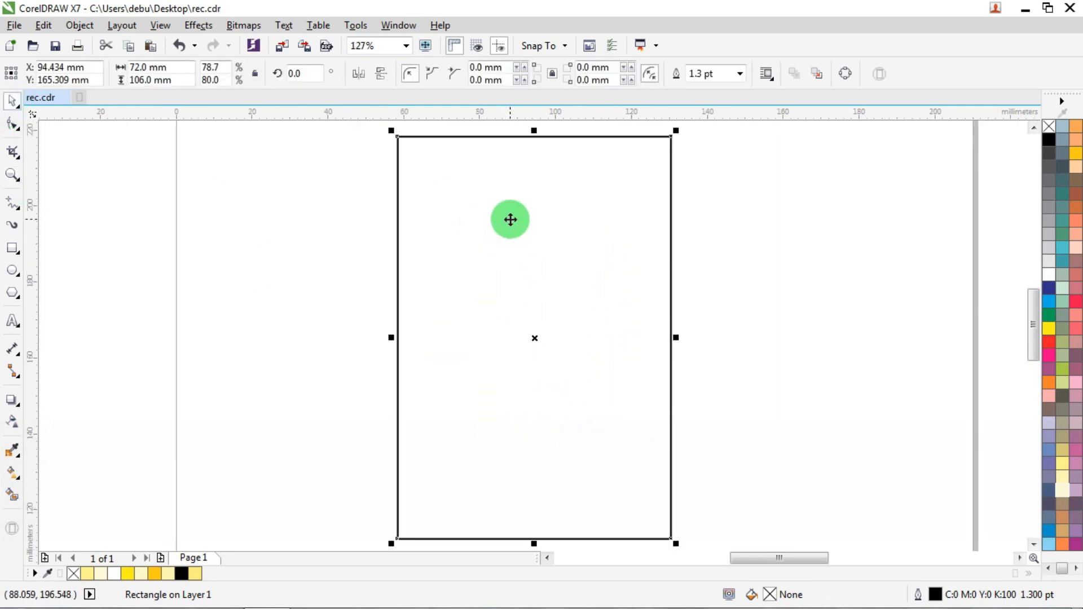
pyautogui.moveTo(510, 218); pyautogui.dragTo(512, 220)
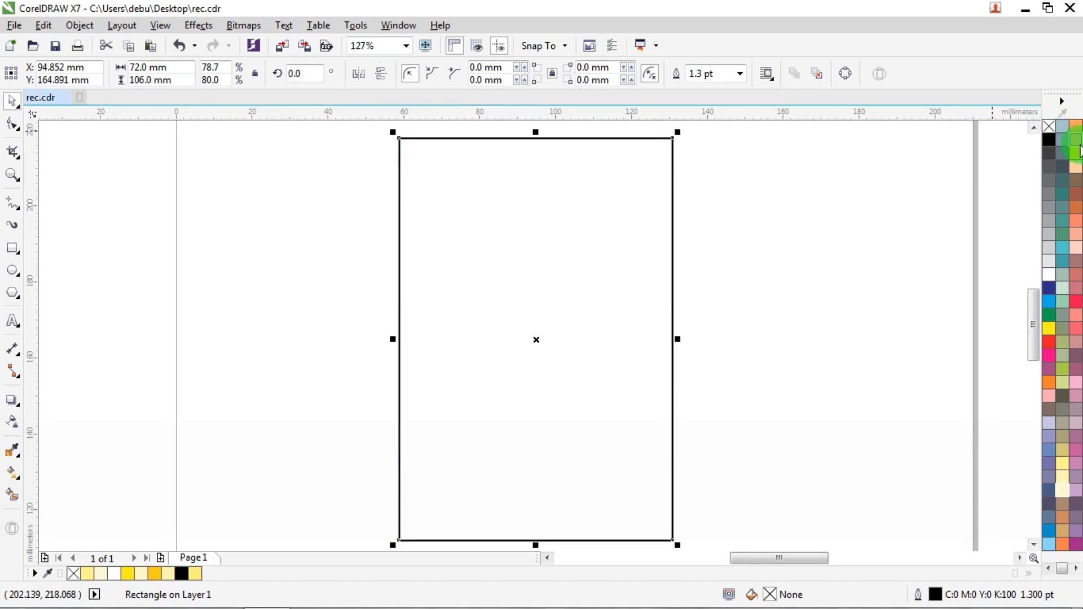
pyautogui.click(1063, 132)
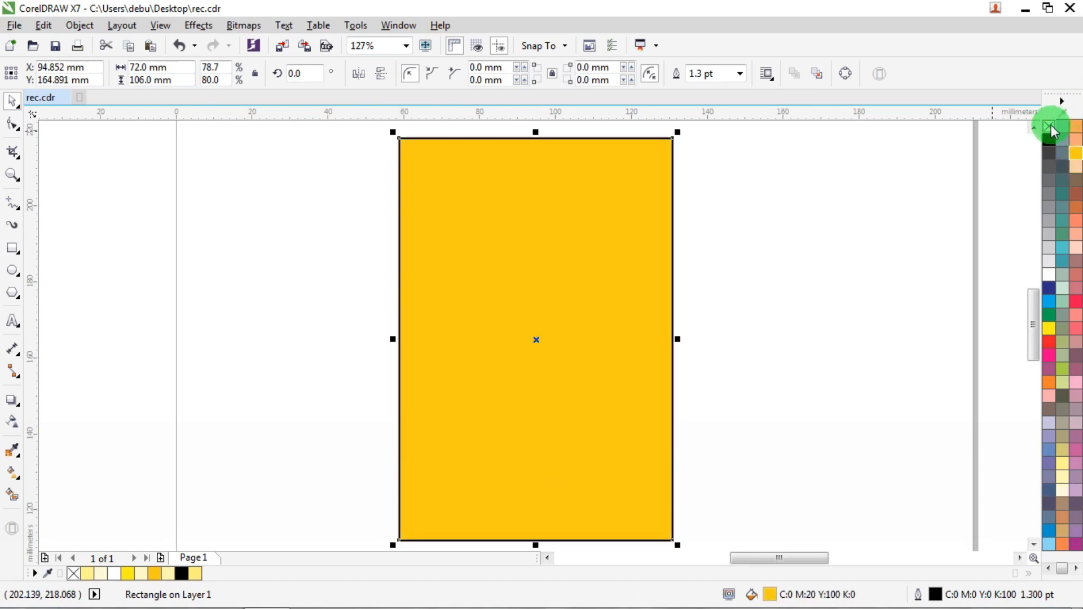
pyautogui.rightClick(1051, 129)
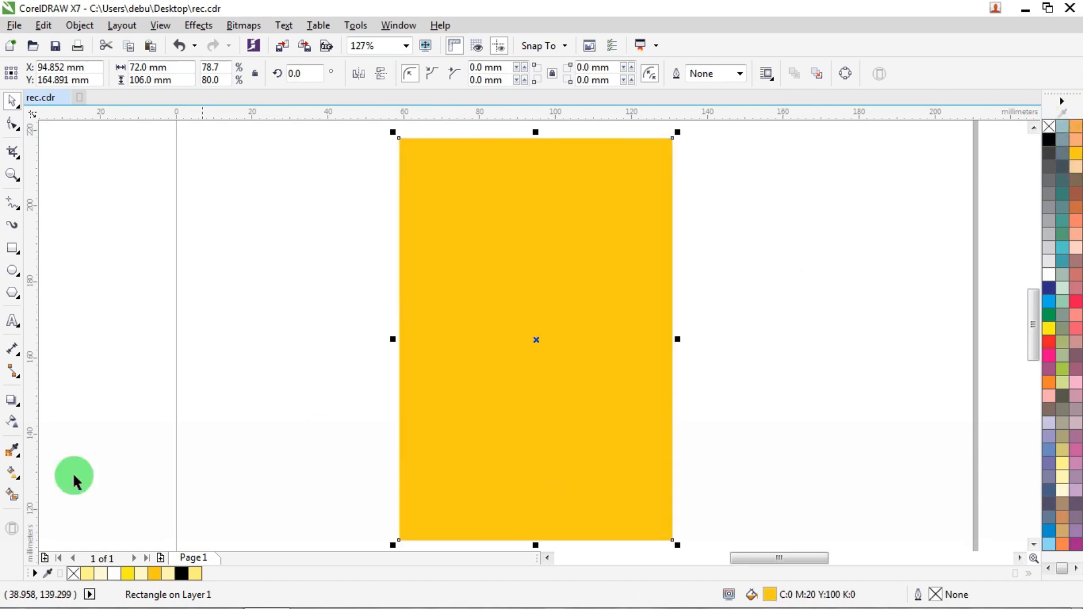
# Step: Apply an elliptical fountain fill to the rectangle, centred near its middle and stretched to about the rectangle's width
pyautogui.click(16, 477)
pyautogui.moveTo(528, 148); pyautogui.dragTo(505, 516)
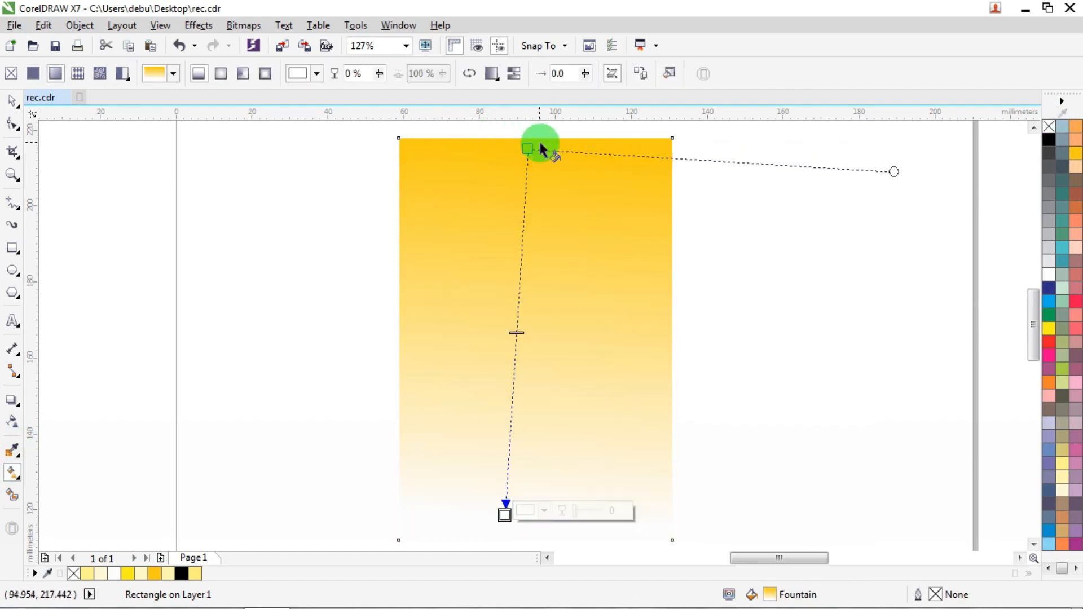
pyautogui.click(221, 74)
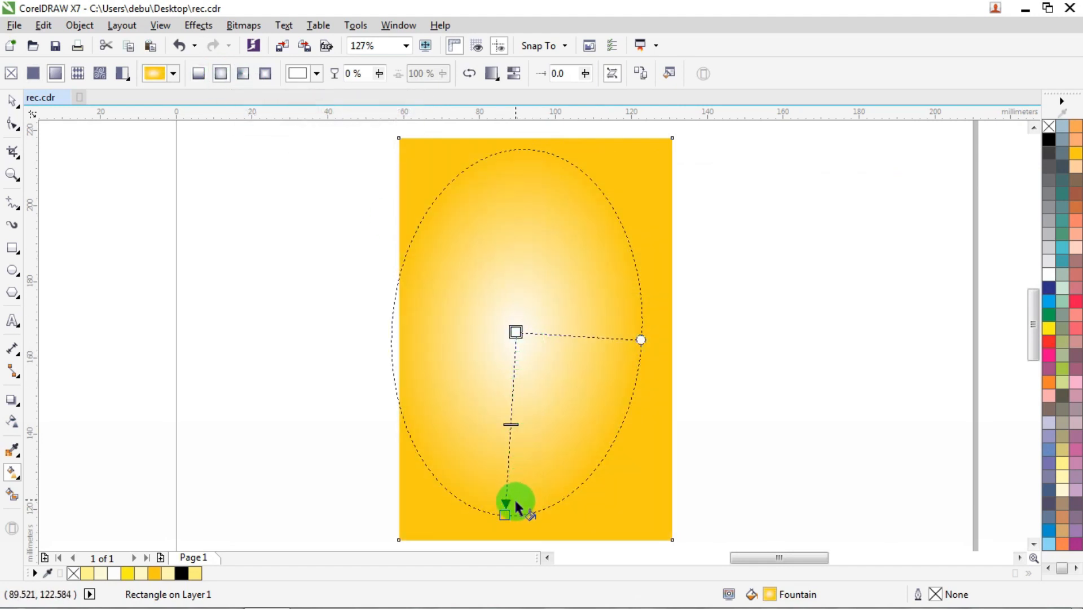
pyautogui.moveTo(640, 339); pyautogui.dragTo(672, 339)
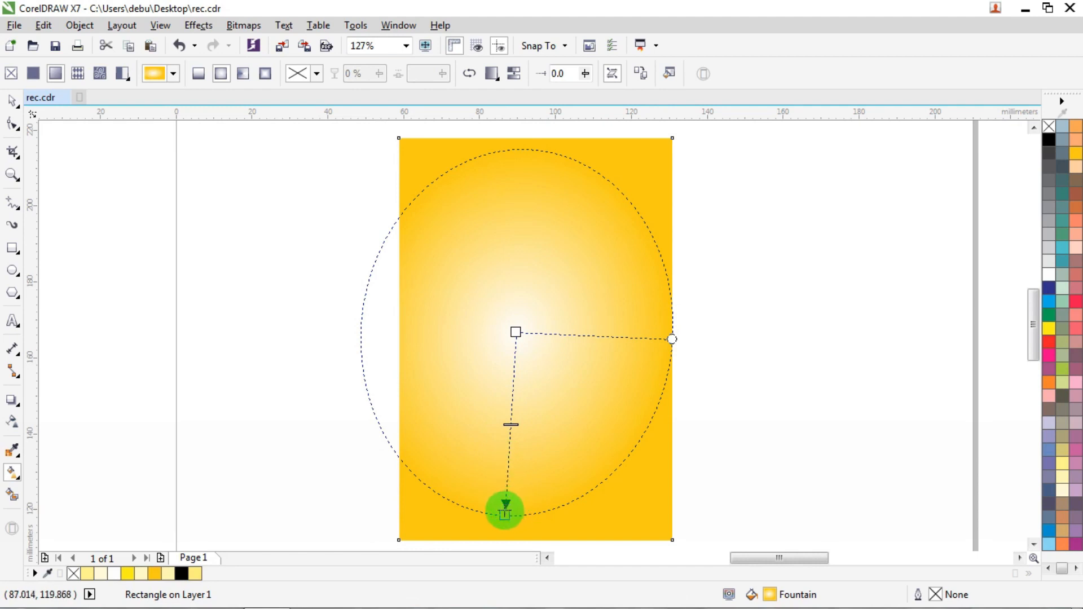
pyautogui.moveTo(505, 512); pyautogui.dragTo(499, 515)
pyautogui.moveTo(520, 332); pyautogui.dragTo(520, 336)
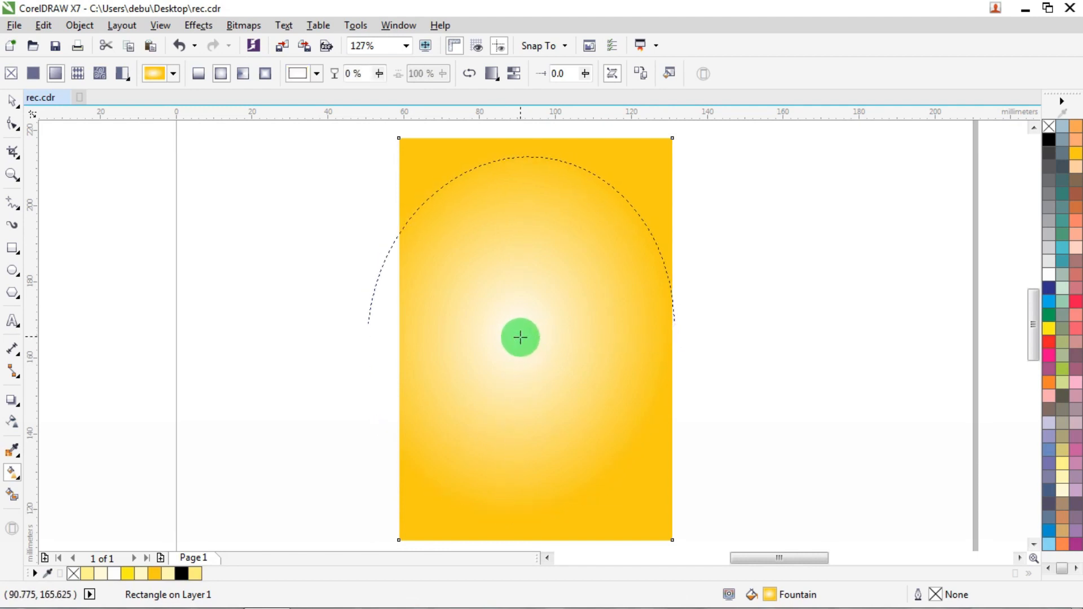
# Step: Make the gradient's centre pale yellow, add an intermediate colour node at about 47%, smooth the transition, and shift the centre slightly down
pyautogui.click(1064, 480)
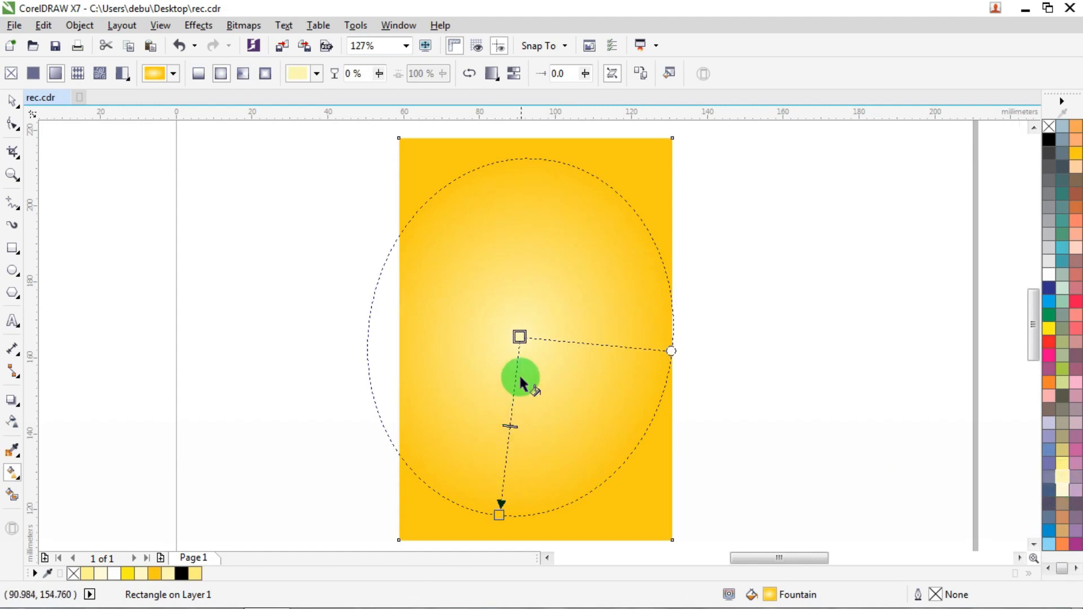
pyautogui.doubleClick(517, 376)
pyautogui.moveTo(517, 375); pyautogui.dragTo(510, 414)
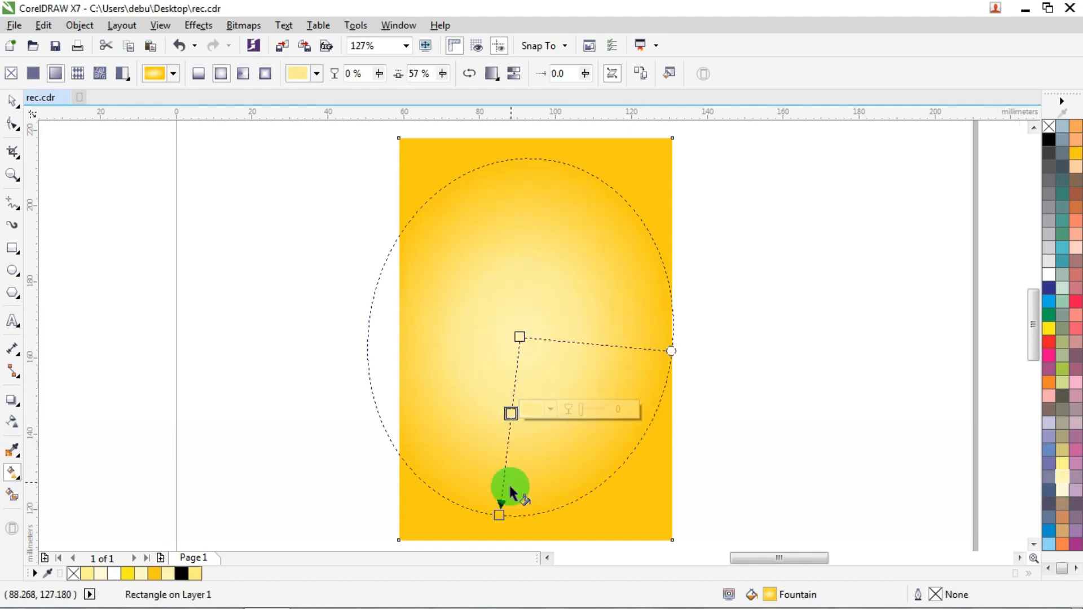
pyautogui.moveTo(499, 513); pyautogui.dragTo(496, 523)
pyautogui.moveTo(509, 415); pyautogui.dragTo(507, 436)
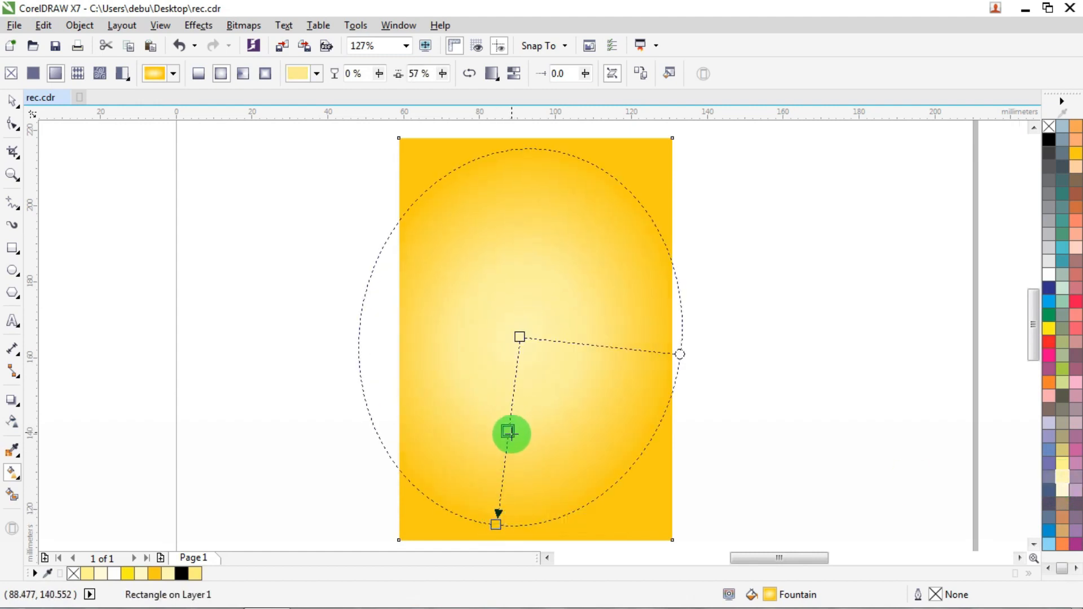
pyautogui.click(515, 79)
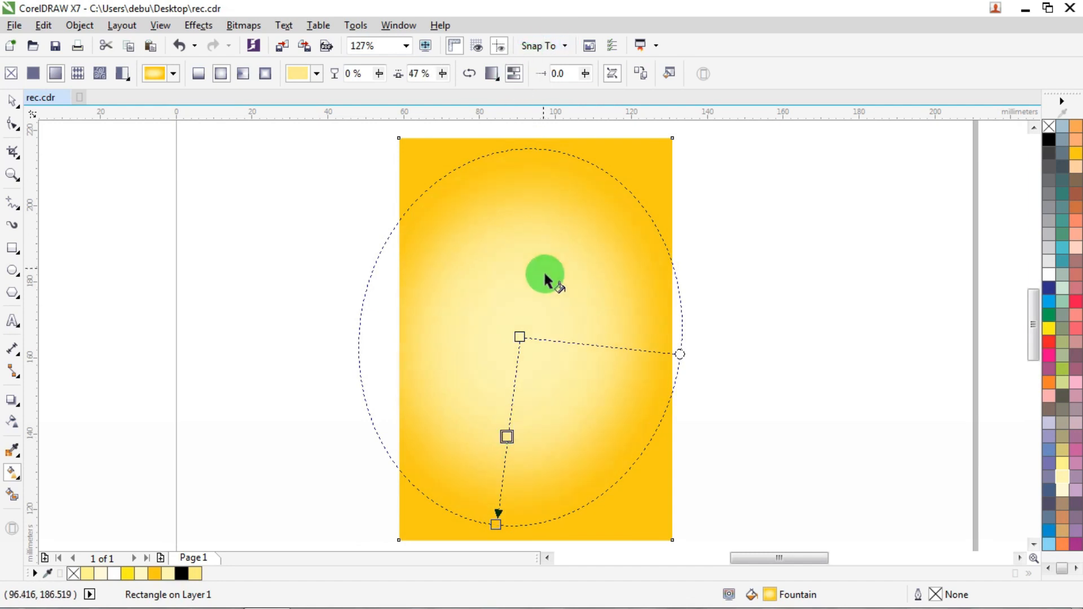
pyautogui.moveTo(520, 338); pyautogui.dragTo(519, 344)
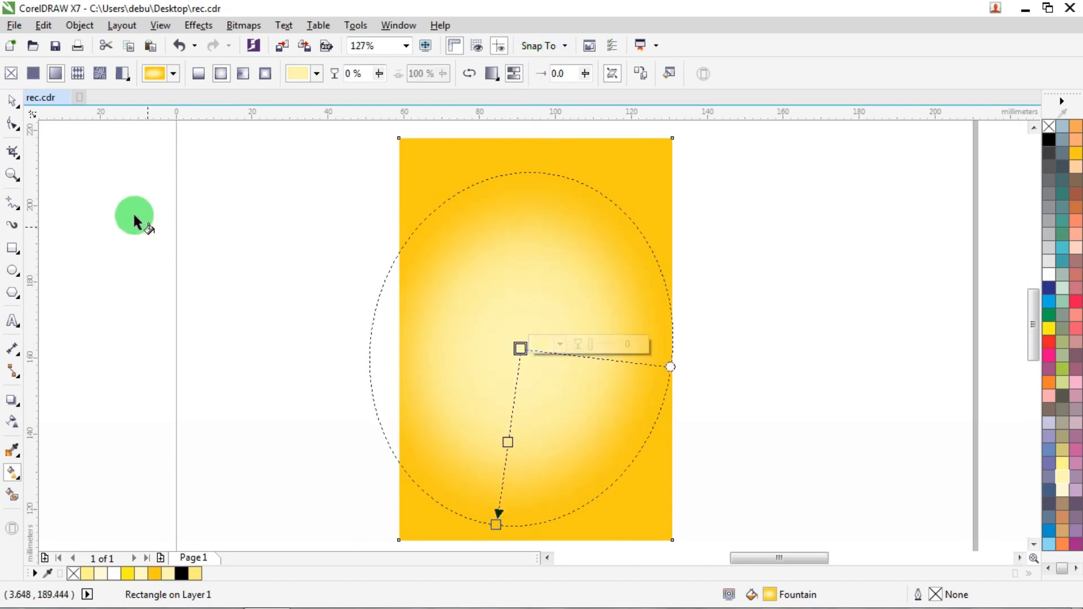
# Step: Move the gradient rectangle slightly up and to the left on the page
pyautogui.click(12, 99)
pyautogui.click(348, 248)
pyautogui.moveTo(520, 310)
pyautogui.mouseDown()
pyautogui.moveTo(556, 303)
pyautogui.moveTo(513, 291)
pyautogui.mouseUp()
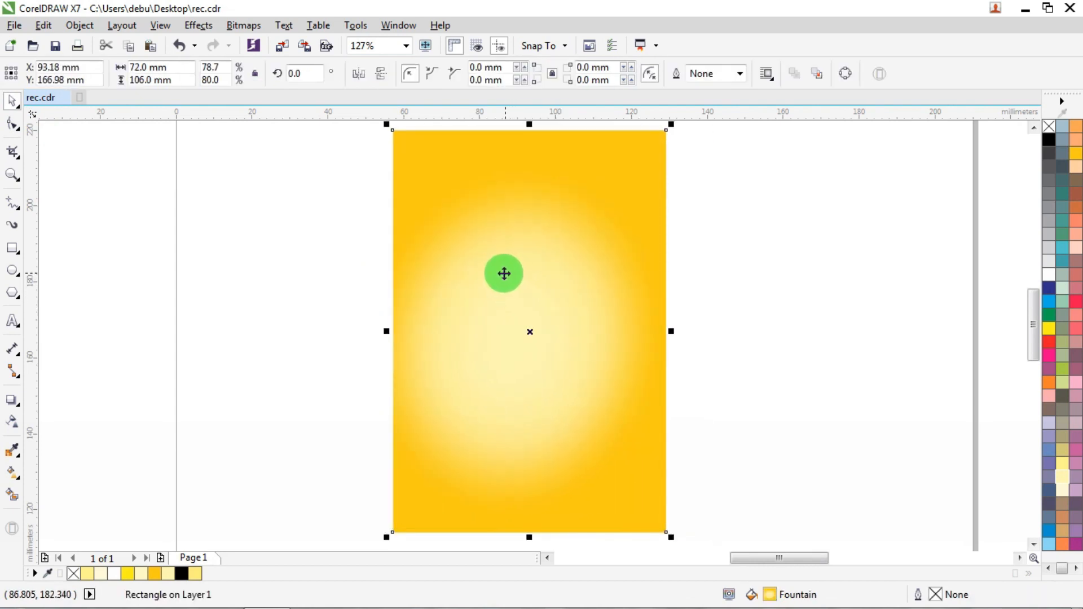
# Step: Bring the three food and wedding photos from outside the page to just right of the gradient rectangle
pyautogui.scroll(-3, 491, 269)
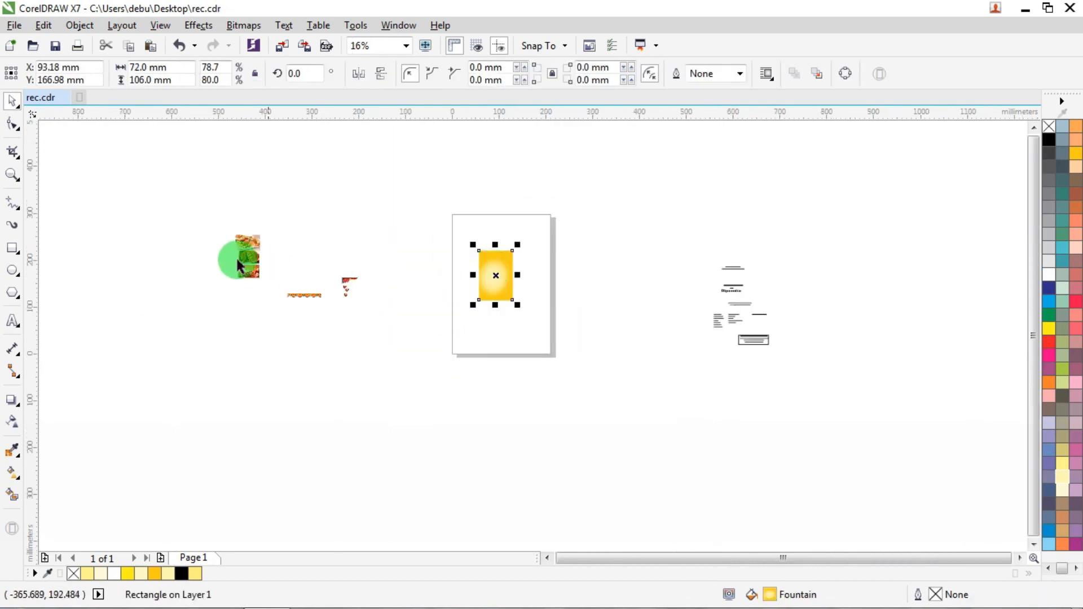
pyautogui.moveTo(262, 285); pyautogui.dragTo(560, 278)
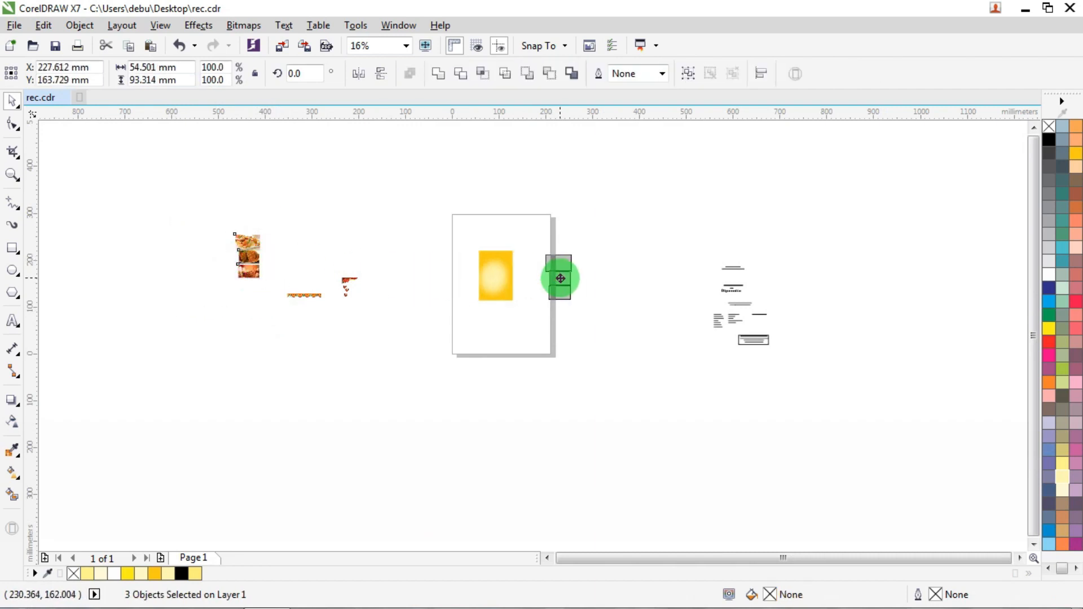
pyautogui.scroll(4, 518, 276)
# Step: Raise the centre of the rectangle's gradient and lighten its centre colour to cream, then deselect the rectangle
pyautogui.click(459, 273)
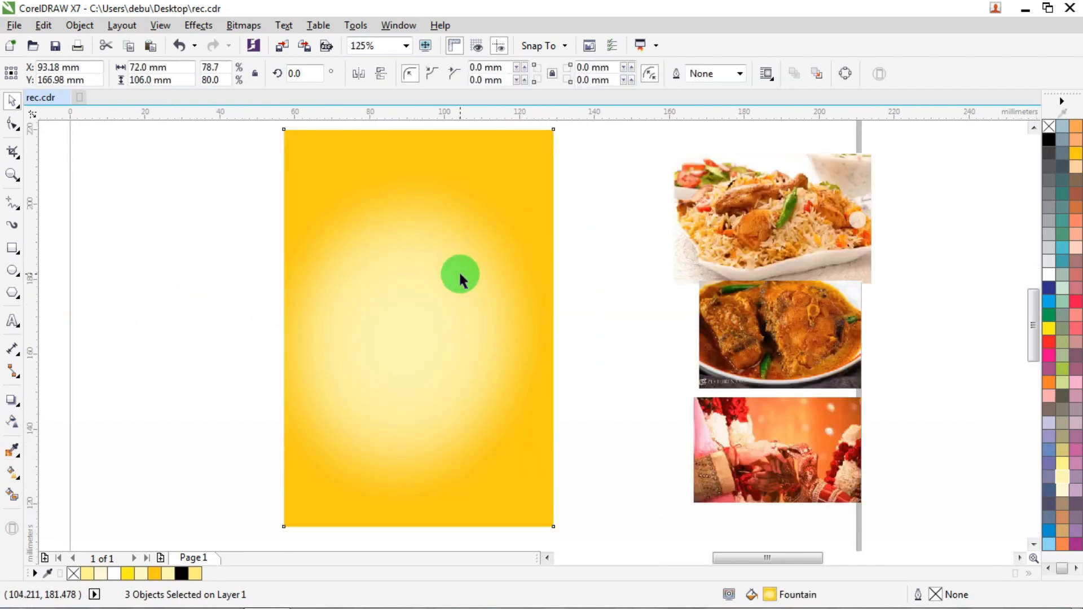
pyautogui.click(12, 486)
pyautogui.moveTo(404, 337); pyautogui.dragTo(408, 307)
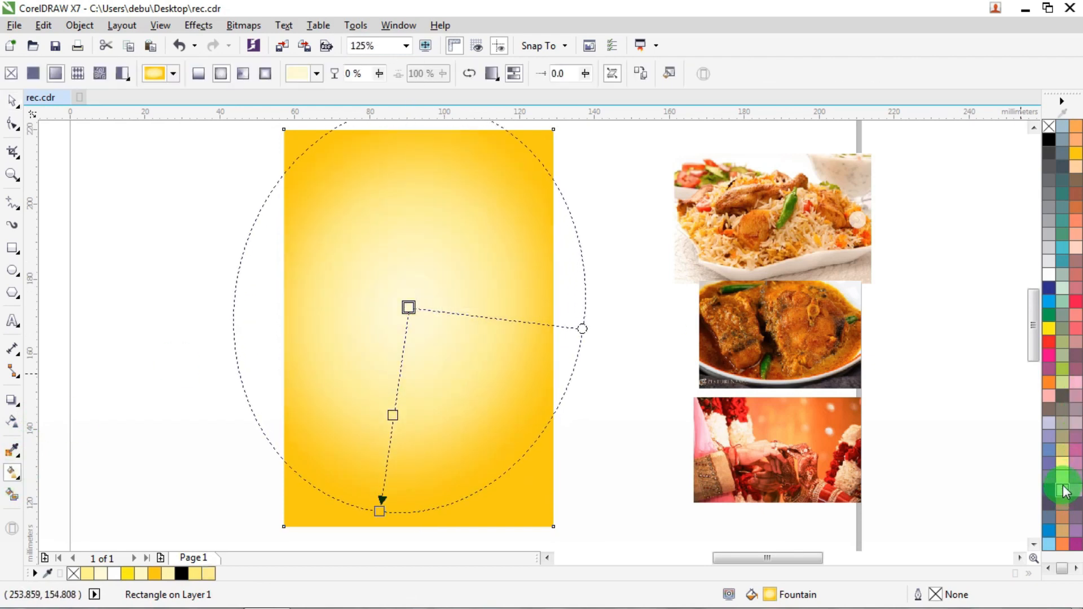
pyautogui.click(13, 102)
pyautogui.click(164, 201)
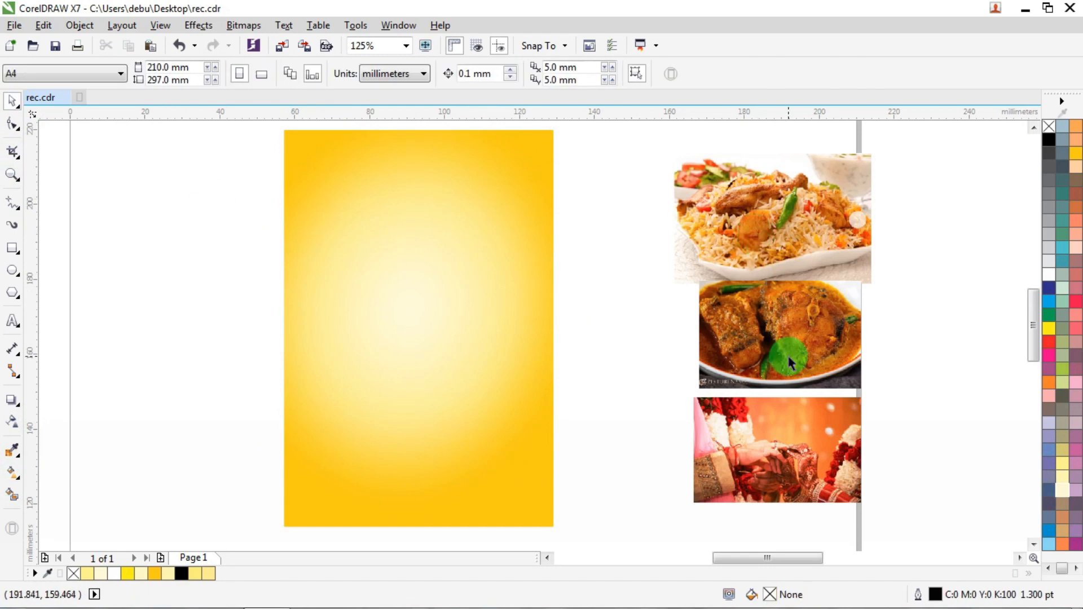
# Step: Separate the rice dish photo from the fish curry photo and convert it to a 150 dpi CMYK bitmap with transparent background
pyautogui.moveTo(783, 337); pyautogui.dragTo(781, 411)
pyautogui.moveTo(756, 226); pyautogui.dragTo(683, 262)
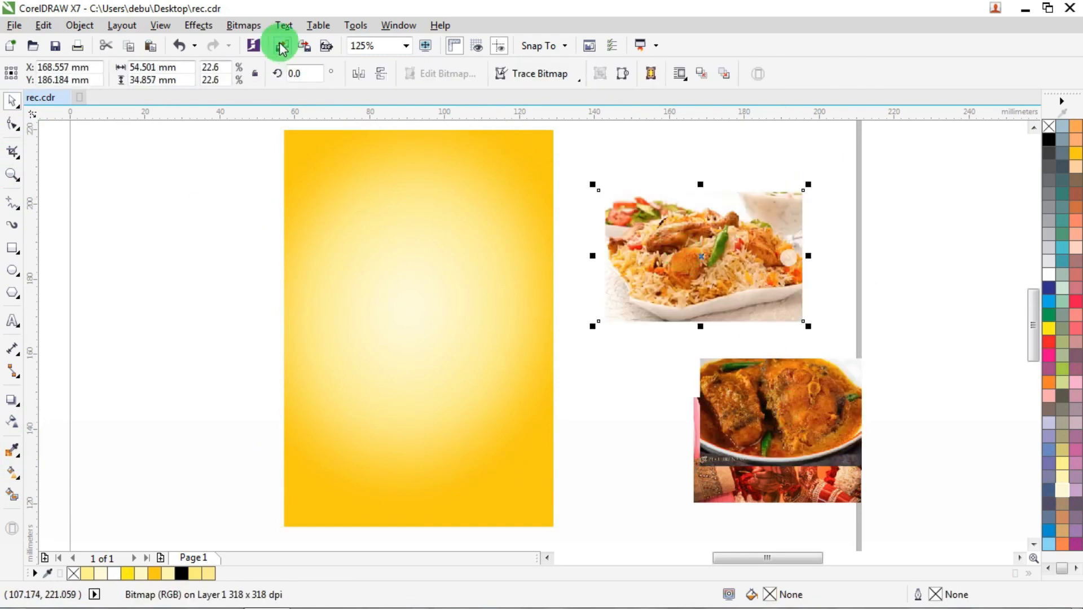
pyautogui.click(244, 26)
pyautogui.click(276, 45)
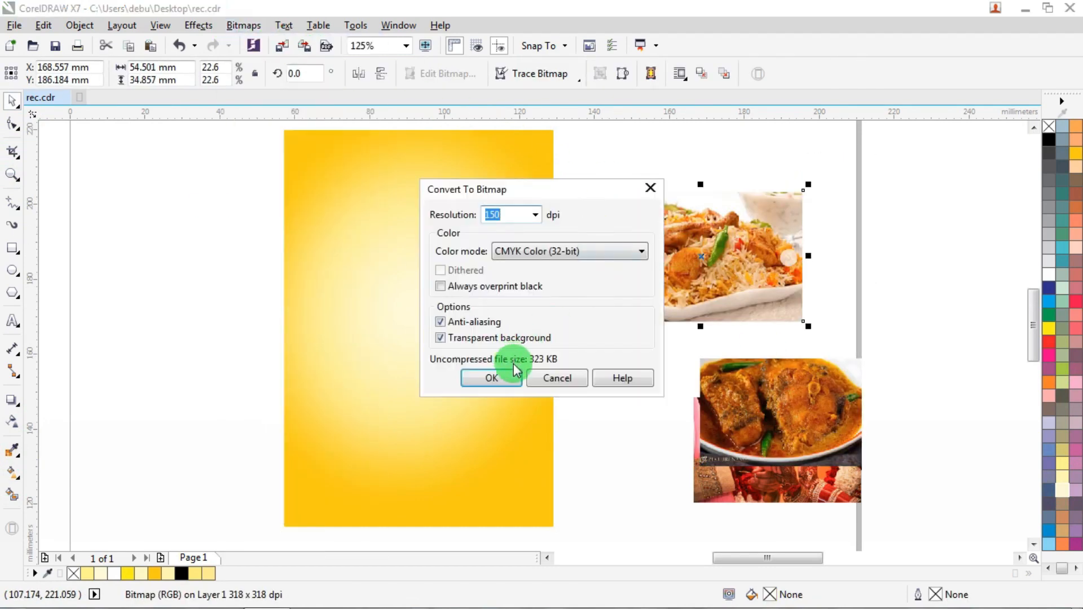
pyautogui.click(491, 380)
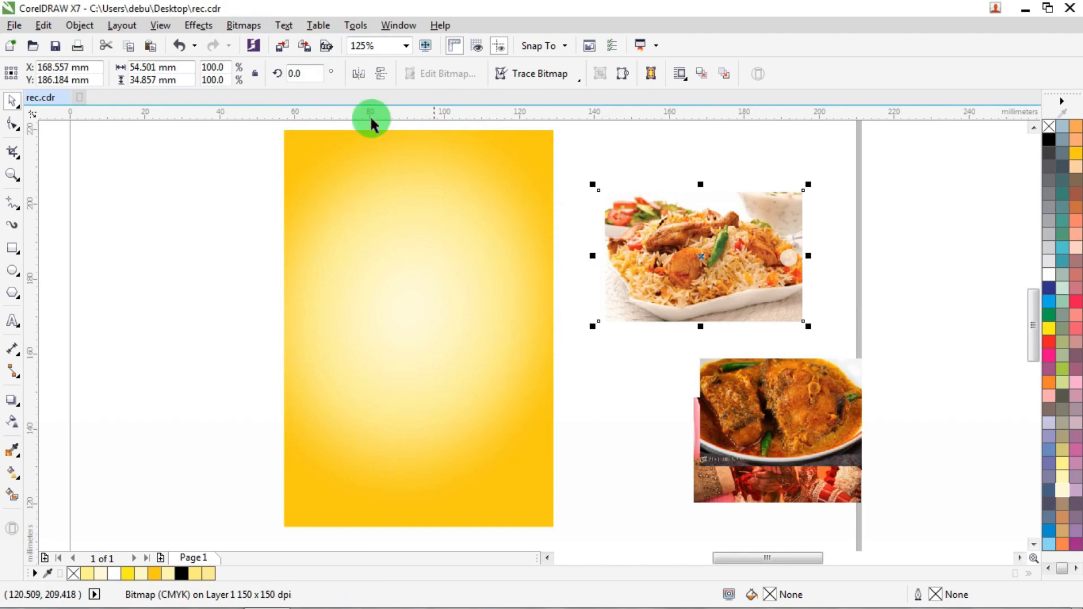
# Step: Apply an elliptical Vignette effect to the rice dish photo with offset 86 and fade 83
pyautogui.click(243, 25)
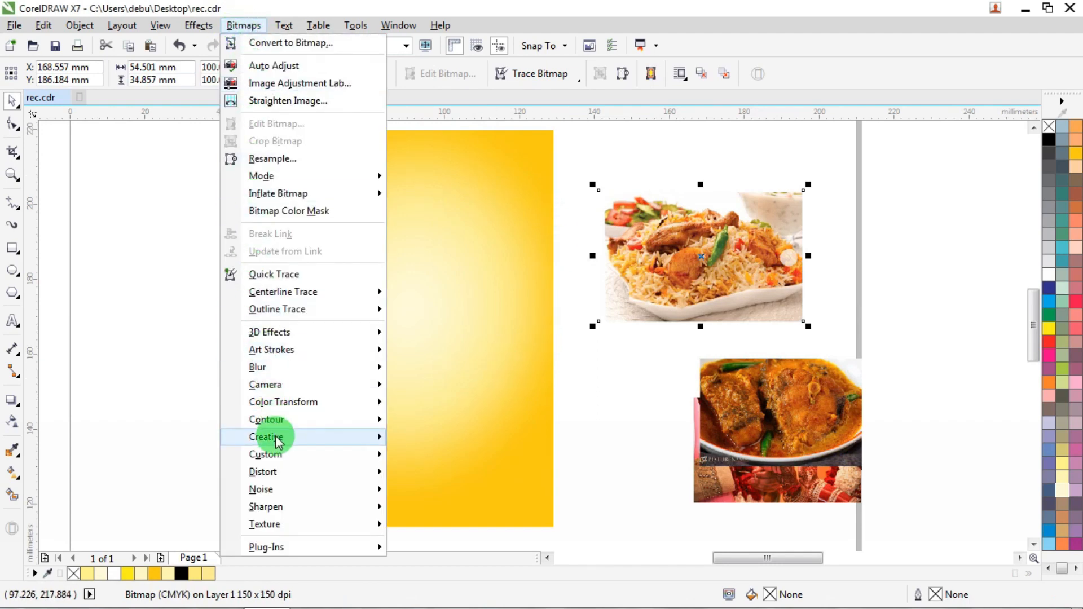
pyautogui.moveTo(315, 436)
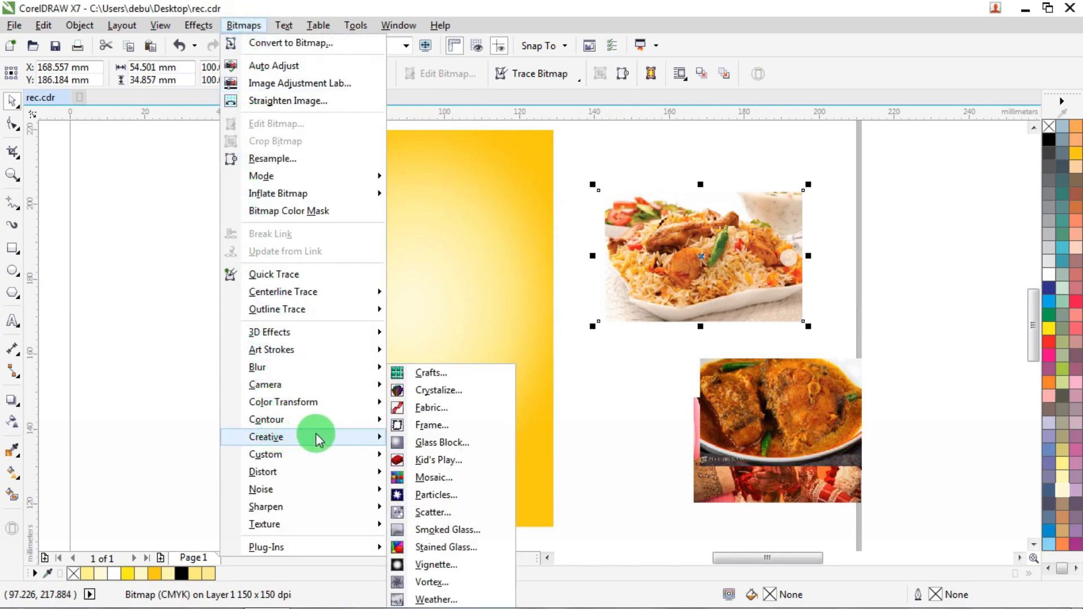
pyautogui.click(434, 564)
pyautogui.moveTo(658, 213); pyautogui.dragTo(462, 134)
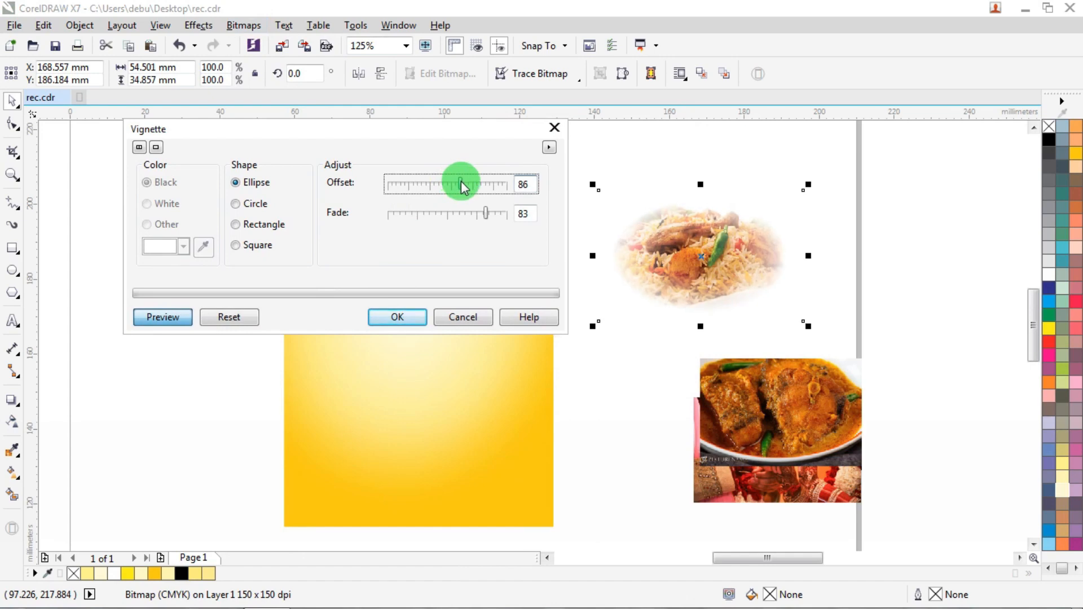
pyautogui.click(398, 323)
# Step: Move the rice photo right, place the fish curry photo beside the gradient rectangle, and convert the curry photo to a 150 dpi CMYK bitmap
pyautogui.moveTo(697, 247); pyautogui.dragTo(858, 244)
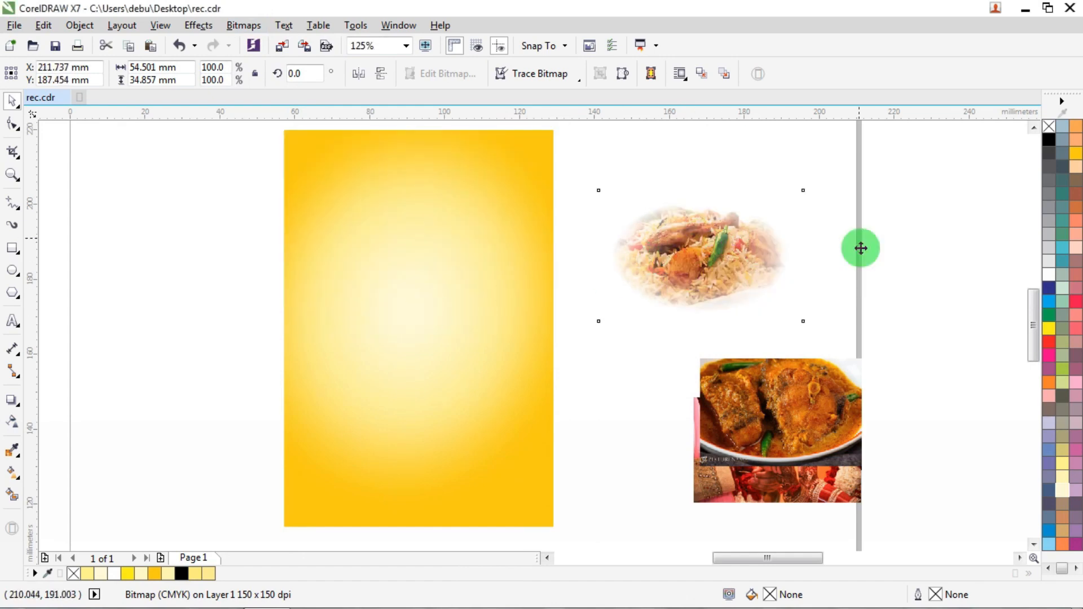
pyautogui.moveTo(780, 394); pyautogui.dragTo(681, 211)
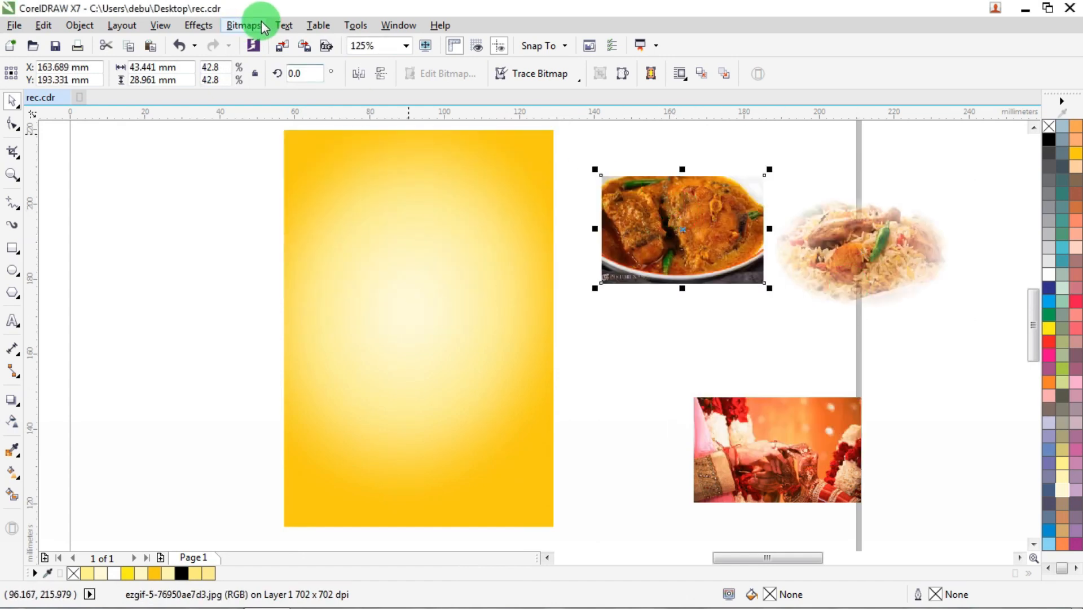
pyautogui.click(244, 24)
pyautogui.click(296, 43)
pyautogui.click(474, 380)
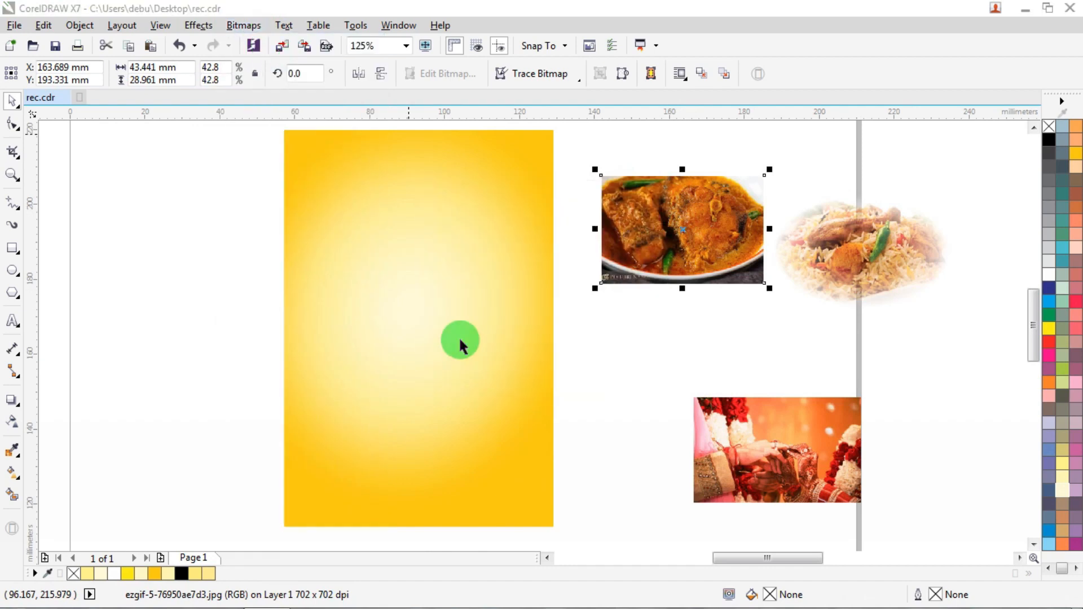
# Step: Apply an elliptical Vignette with offset 98 and fade 76 to the fish curry photo and move it up beside the rice photo
pyautogui.click(248, 27)
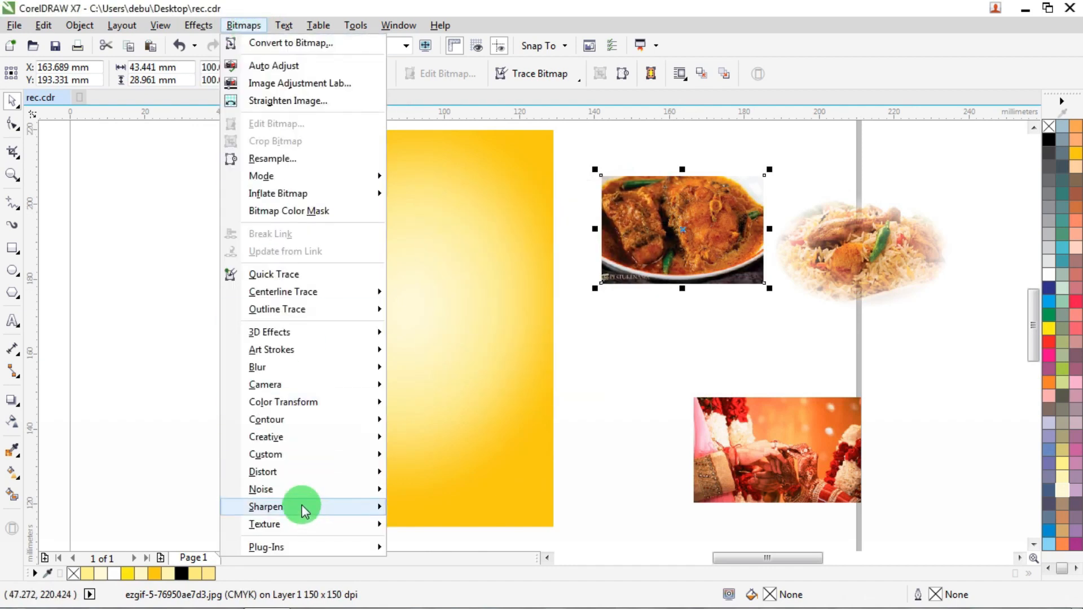
pyautogui.moveTo(271, 434)
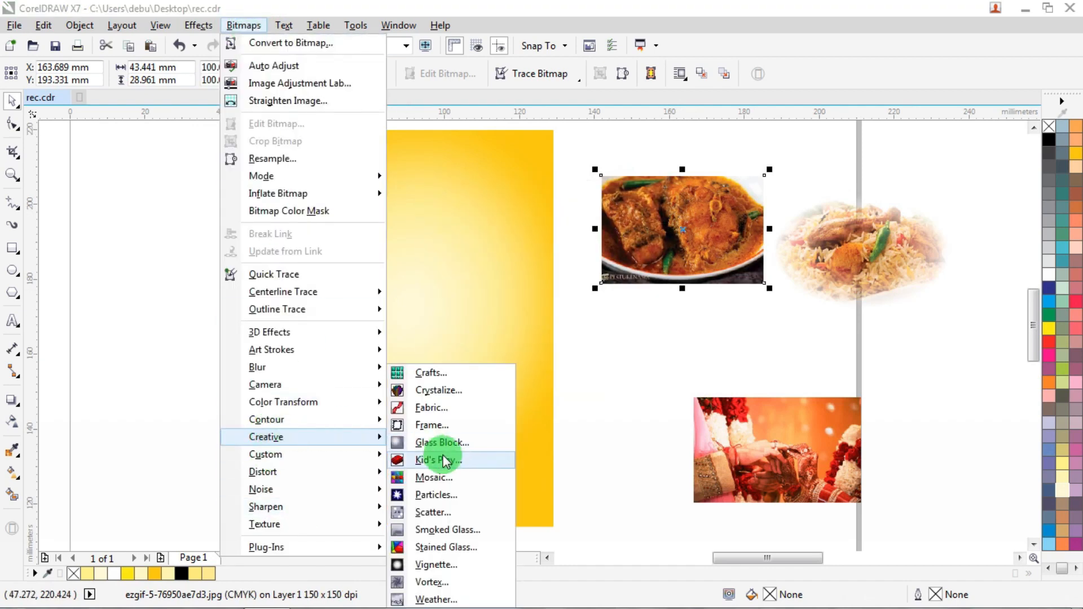
pyautogui.click(431, 565)
pyautogui.moveTo(624, 206); pyautogui.dragTo(418, 155)
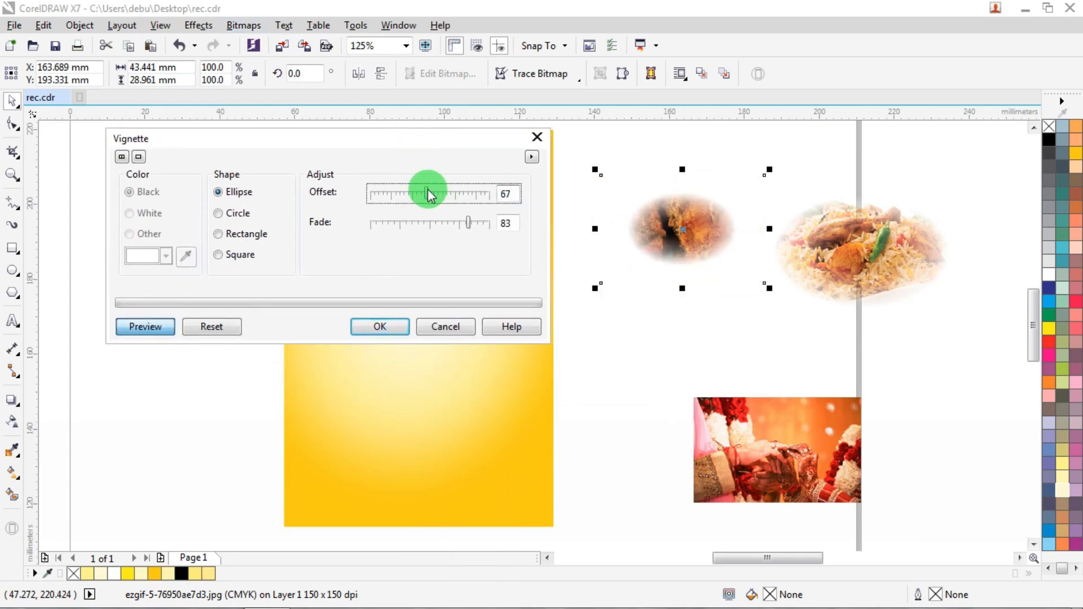
pyautogui.moveTo(444, 198); pyautogui.dragTo(467, 224)
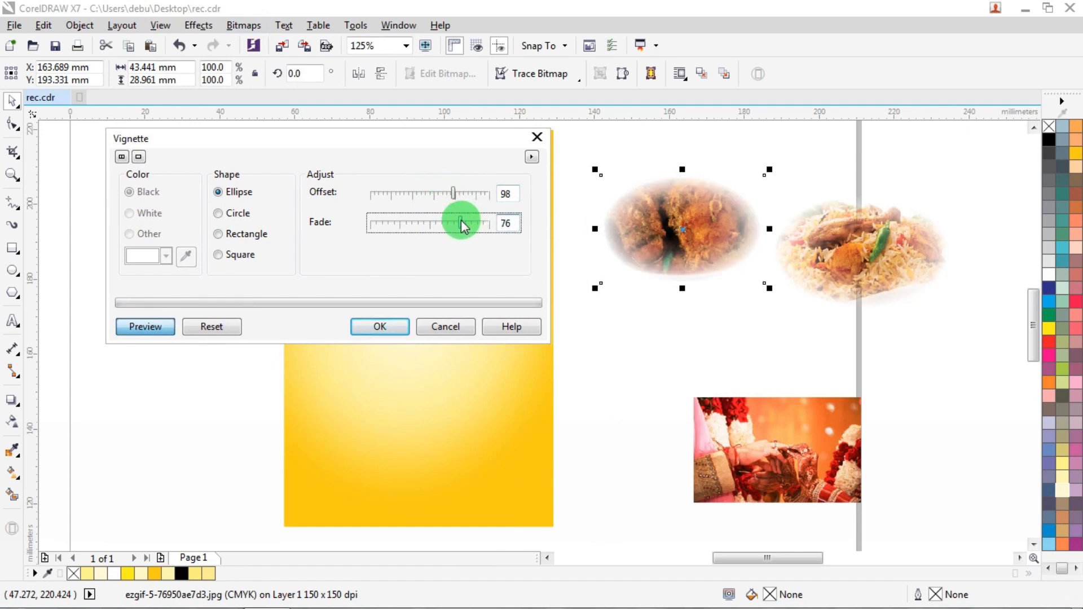
pyautogui.click(379, 326)
pyautogui.moveTo(652, 227); pyautogui.dragTo(732, 208)
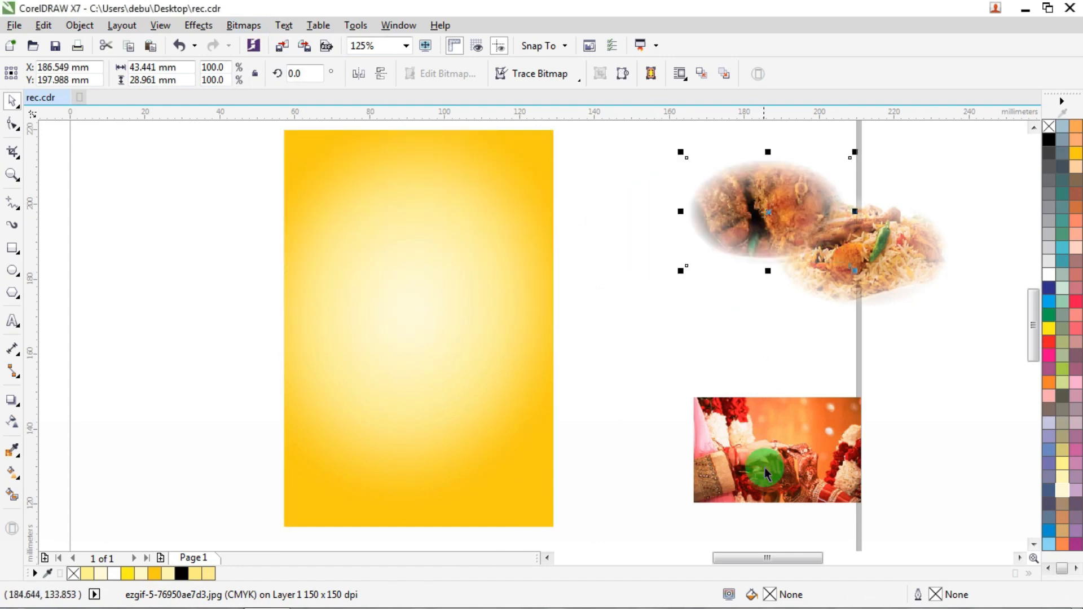
# Step: Move the wedding photo closer to the gradient rectangle and convert it to a 150 dpi CMYK bitmap
pyautogui.moveTo(764, 458); pyautogui.dragTo(665, 340)
pyautogui.click(242, 25)
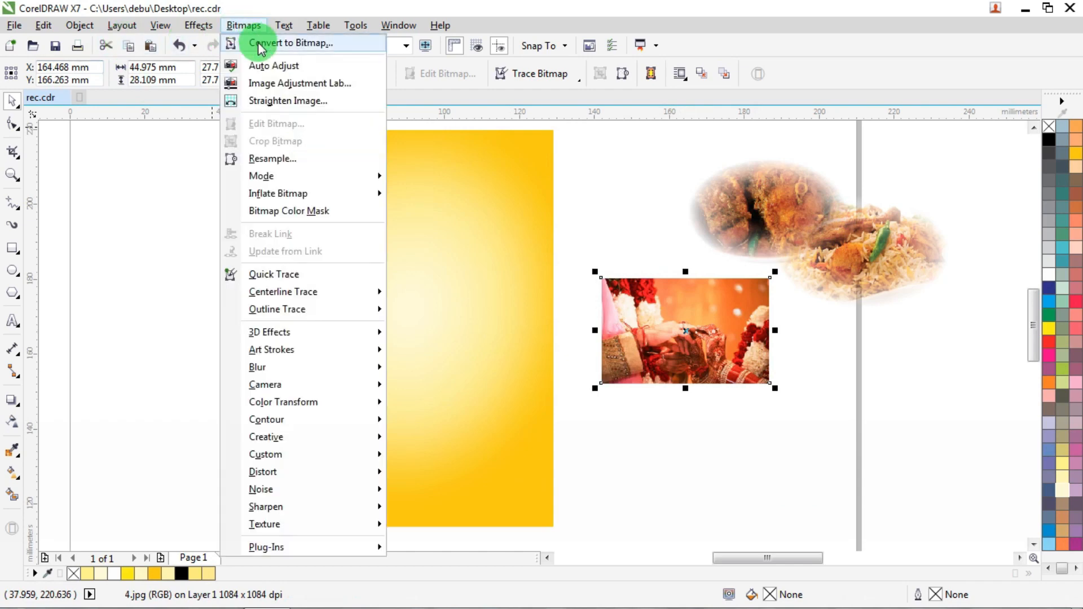
pyautogui.click(270, 42)
pyautogui.click(491, 378)
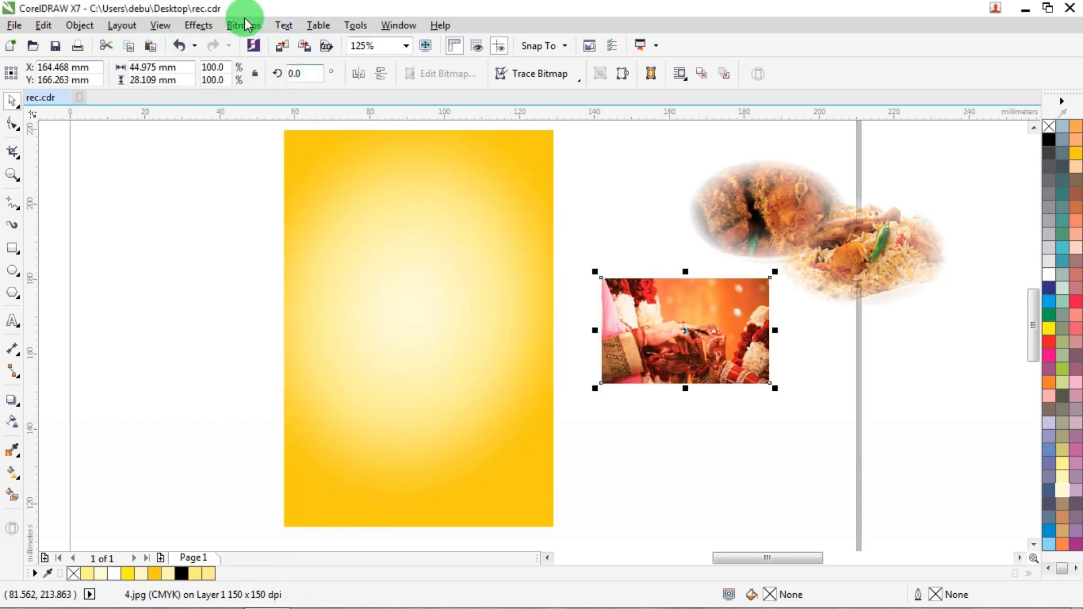
# Step: Apply an elliptical Vignette effect to the wedding photo with offset 108 and fade 73
pyautogui.click(244, 25)
pyautogui.moveTo(296, 445)
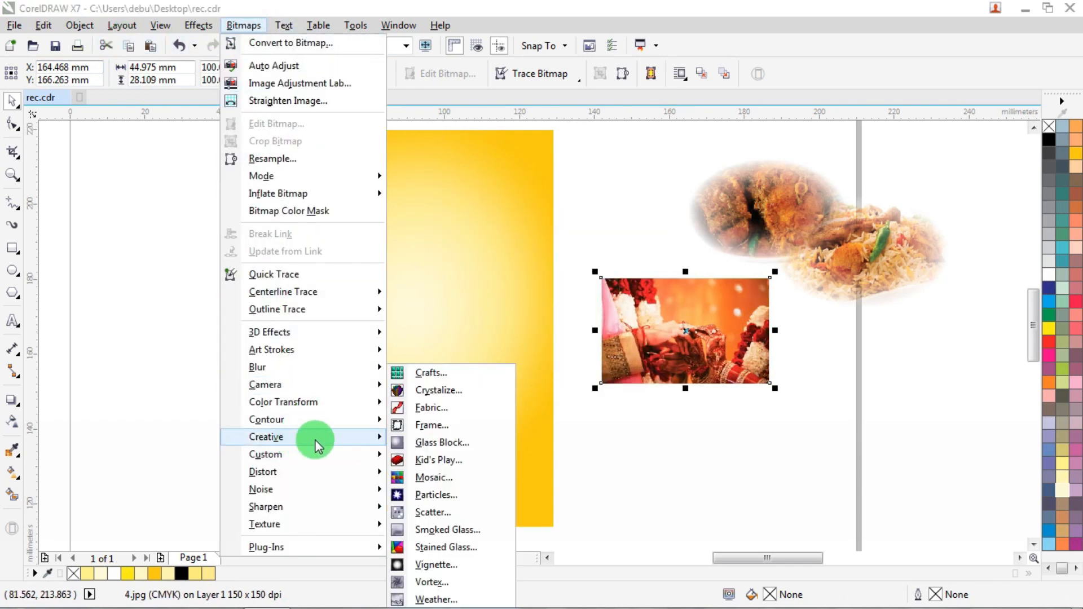
pyautogui.click(437, 563)
pyautogui.click(725, 259)
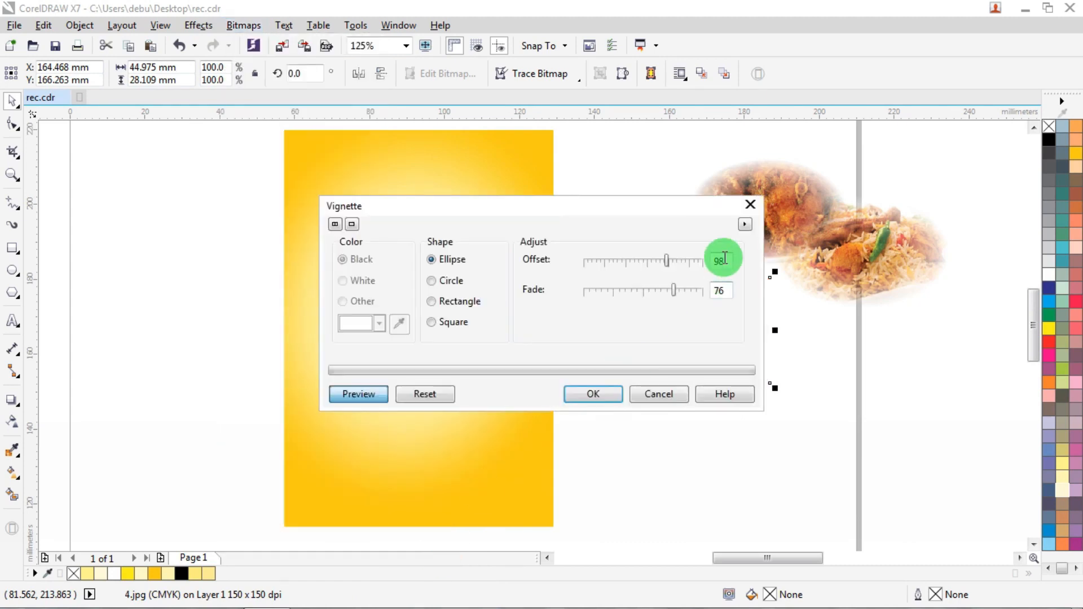
pyautogui.moveTo(654, 213); pyautogui.dragTo(404, 133)
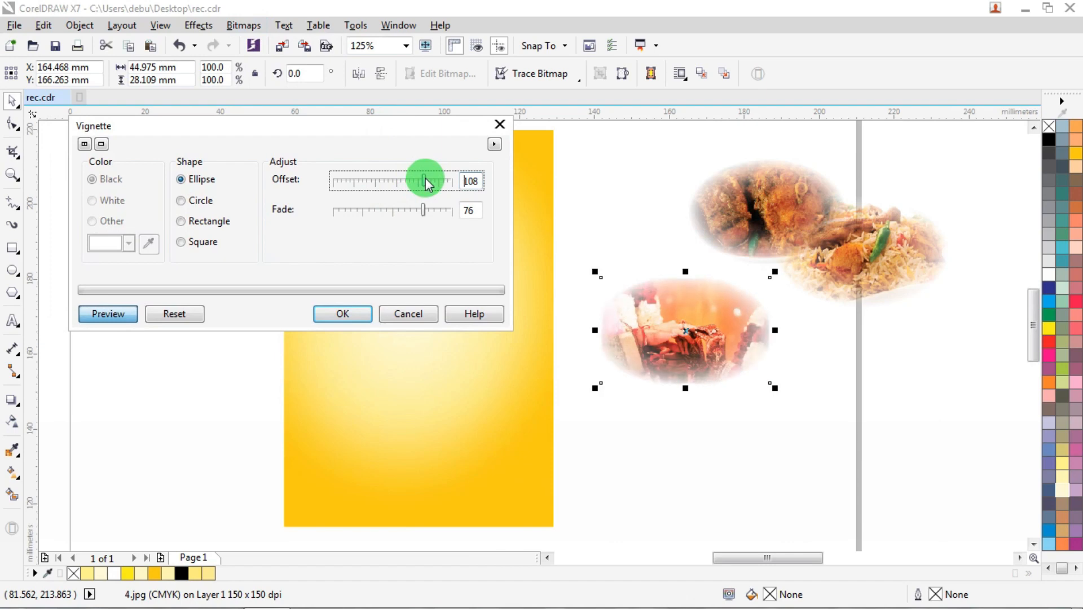
pyautogui.click(368, 315)
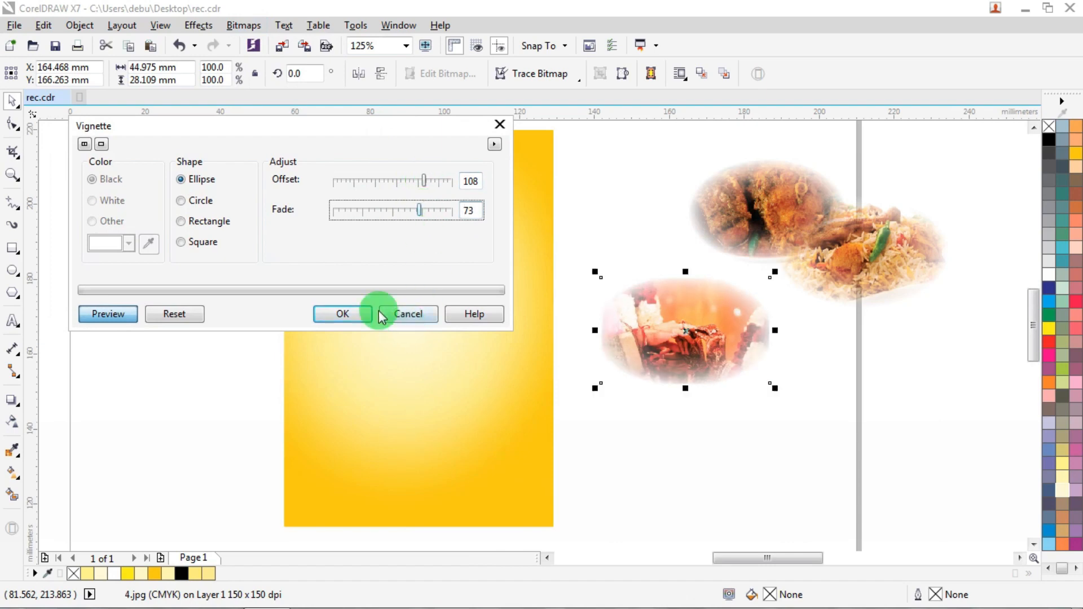
# Step: Spread out the vignetted photos, placing the rice photo beside the gradient rectangle and the wedding and curry photos farther away
pyautogui.moveTo(725, 316); pyautogui.dragTo(836, 476)
pyautogui.moveTo(889, 285); pyautogui.dragTo(677, 358)
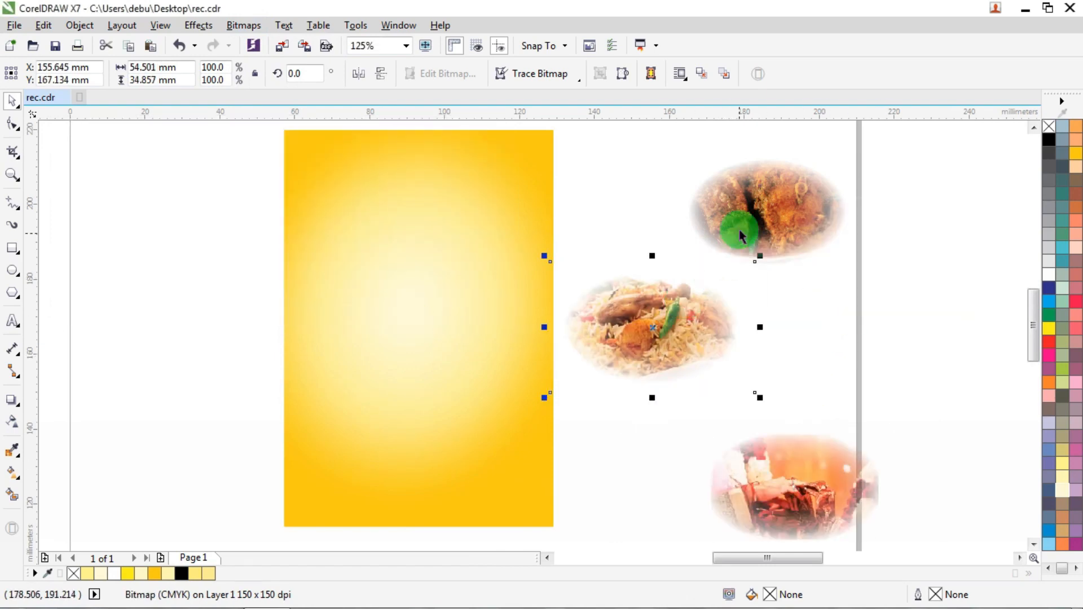
pyautogui.moveTo(730, 230); pyautogui.dragTo(941, 233)
pyautogui.click(1034, 128)
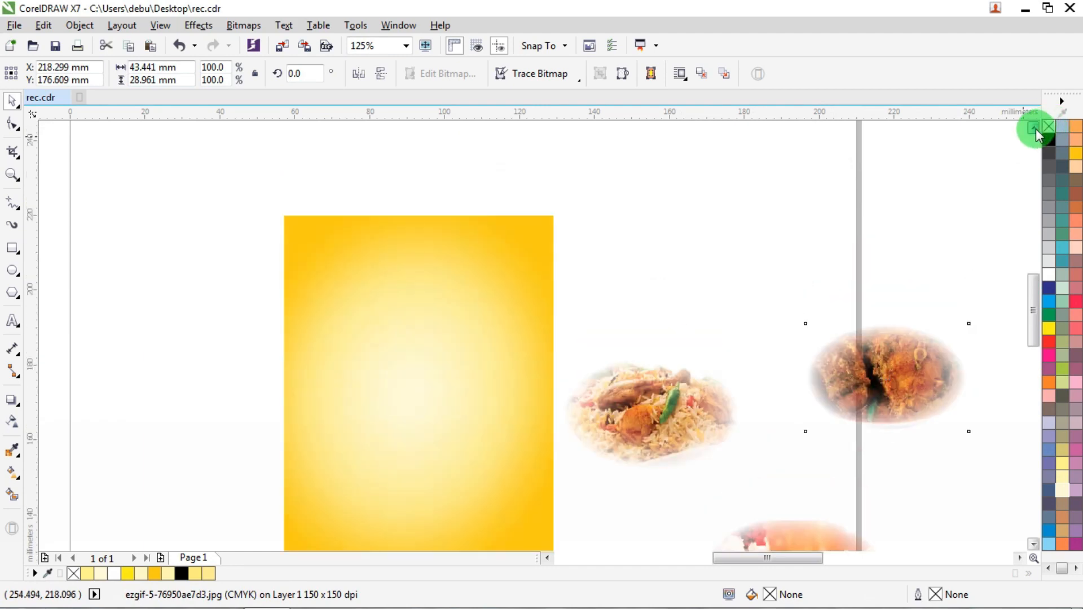
# Step: Raise the rice photo beside the gradient rectangle and PowerClip it inside the rectangle
pyautogui.moveTo(655, 359); pyautogui.dragTo(681, 280)
pyautogui.rightClick(680, 281)
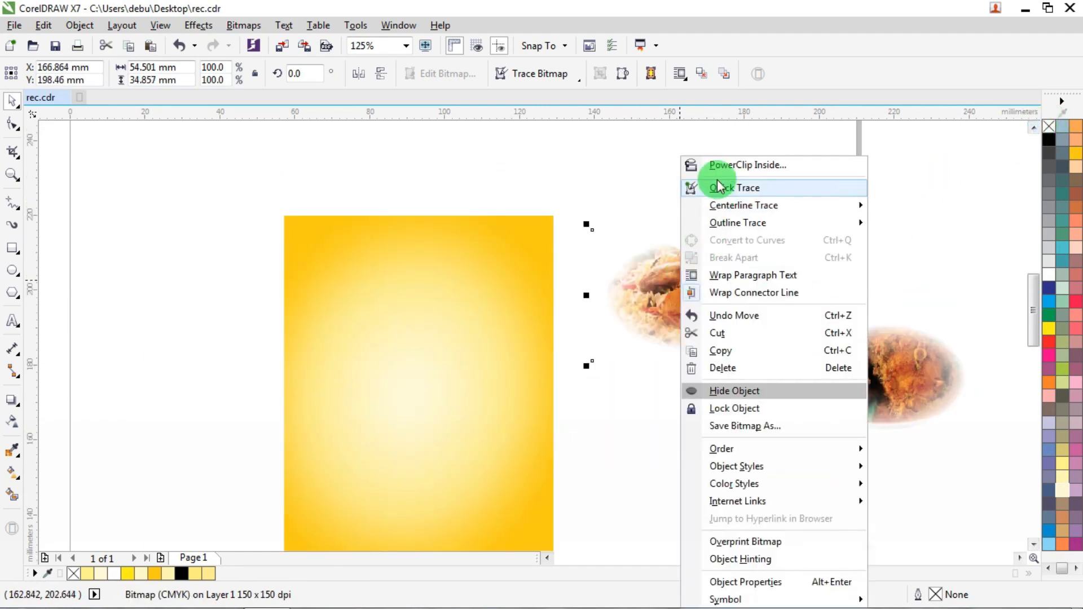
pyautogui.click(719, 165)
pyautogui.click(477, 269)
# Step: Edit the PowerClip contents, enlarging the rice photo to about 69.6 by 44.5 mm in the rectangle's upper right corner
pyautogui.keyDown('ctrl'); pyautogui.click(480, 271); pyautogui.keyUp('ctrl')
pyautogui.moveTo(420, 427); pyautogui.dragTo(494, 265)
pyautogui.moveTo(598, 325); pyautogui.dragTo(651, 367)
pyautogui.moveTo(587, 290)
pyautogui.mouseDown()
pyautogui.moveTo(581, 304)
pyautogui.moveTo(600, 297)
pyautogui.mouseUp()
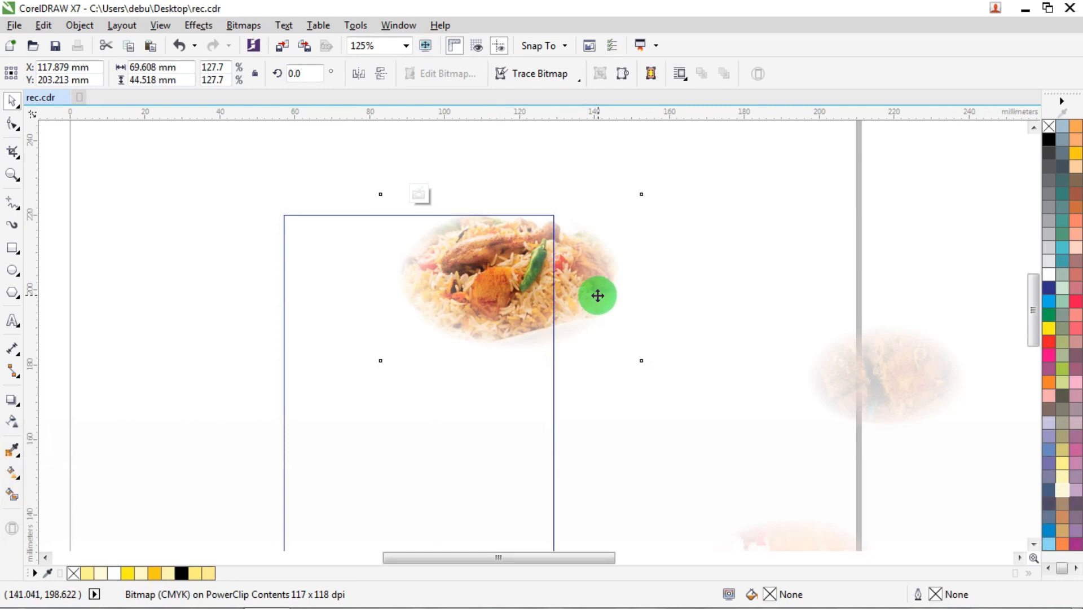
pyautogui.keyDown('ctrl'); pyautogui.click(754, 269); pyautogui.keyUp('ctrl')
# Step: Move the fish curry photo near the gradient rectangle and PowerClip it inside the rectangle
pyautogui.moveTo(873, 352); pyautogui.dragTo(737, 244)
pyautogui.rightClick(736, 243)
pyautogui.click(814, 170)
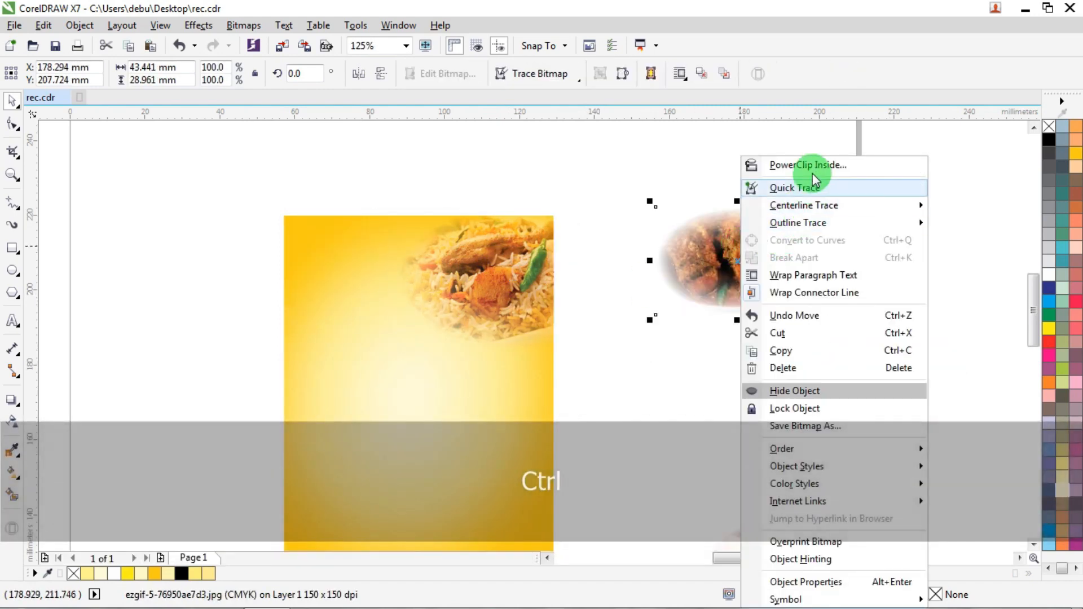
pyautogui.click(494, 371)
# Step: Enlarge the clipped curry photo to about 63.7 by 42.4 mm and place it below the rice photo at the rectangle's right edge
pyautogui.keyDown('ctrl'); pyautogui.click(494, 372); pyautogui.keyUp('ctrl')
pyautogui.moveTo(415, 397); pyautogui.dragTo(505, 349)
pyautogui.moveTo(596, 423); pyautogui.dragTo(672, 474)
pyautogui.scroll(-1, 631, 329)
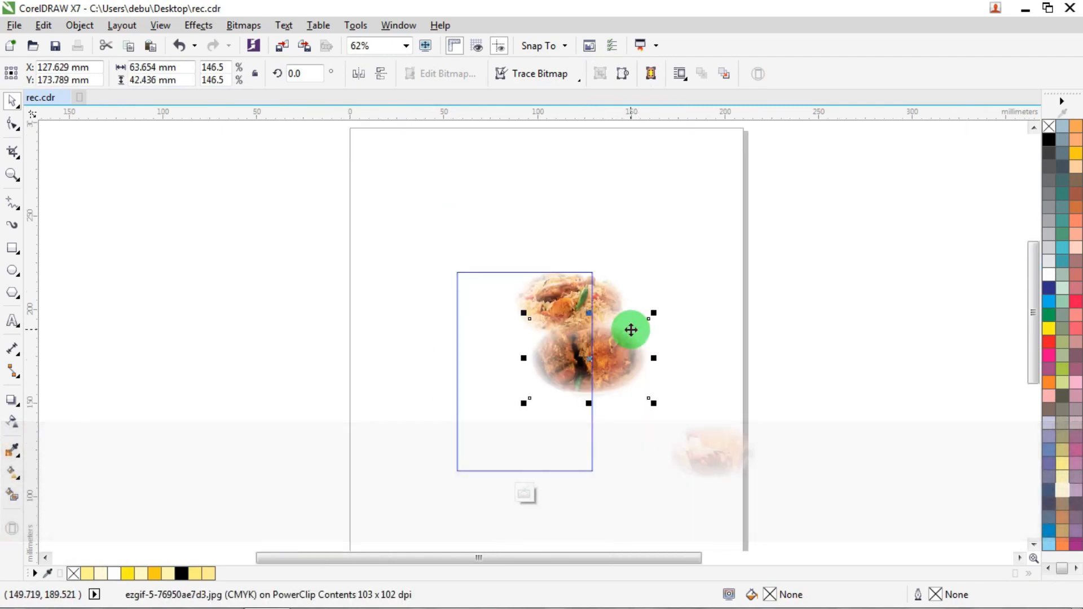
pyautogui.scroll(1, 619, 342)
pyautogui.moveTo(623, 366); pyautogui.dragTo(603, 365)
pyautogui.moveTo(624, 410)
pyautogui.mouseDown()
pyautogui.moveTo(611, 399)
pyautogui.moveTo(619, 404)
pyautogui.mouseUp()
# Step: Bring the rice photo to the front, shift the curry photo slightly down, and finish editing the PowerClip
pyautogui.click(609, 257)
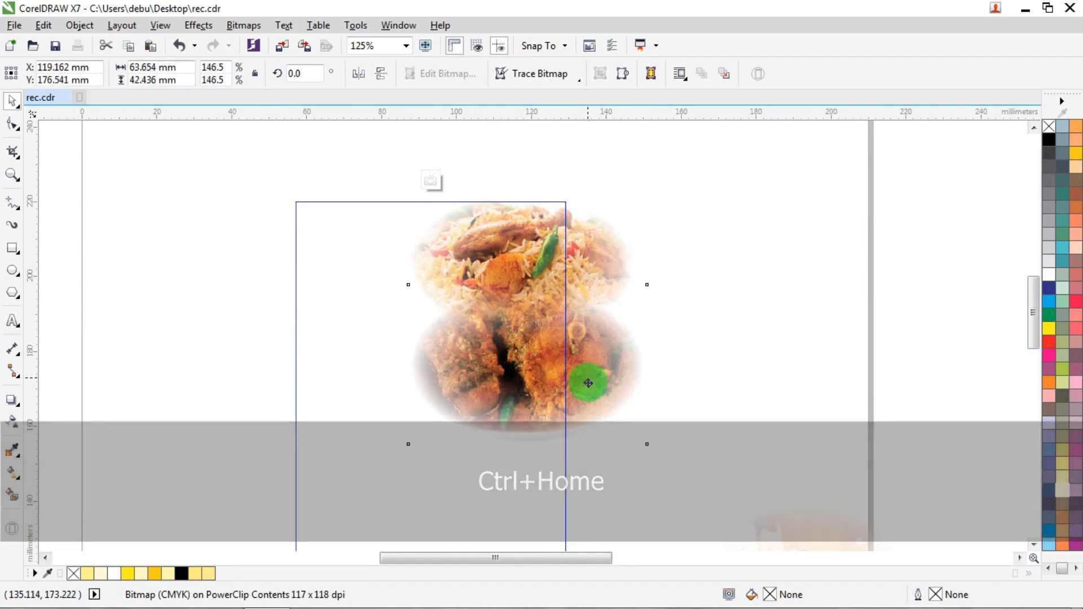
pyautogui.click(587, 380)
pyautogui.keyDown('ctrl'); pyautogui.click(739, 258); pyautogui.keyUp('ctrl')
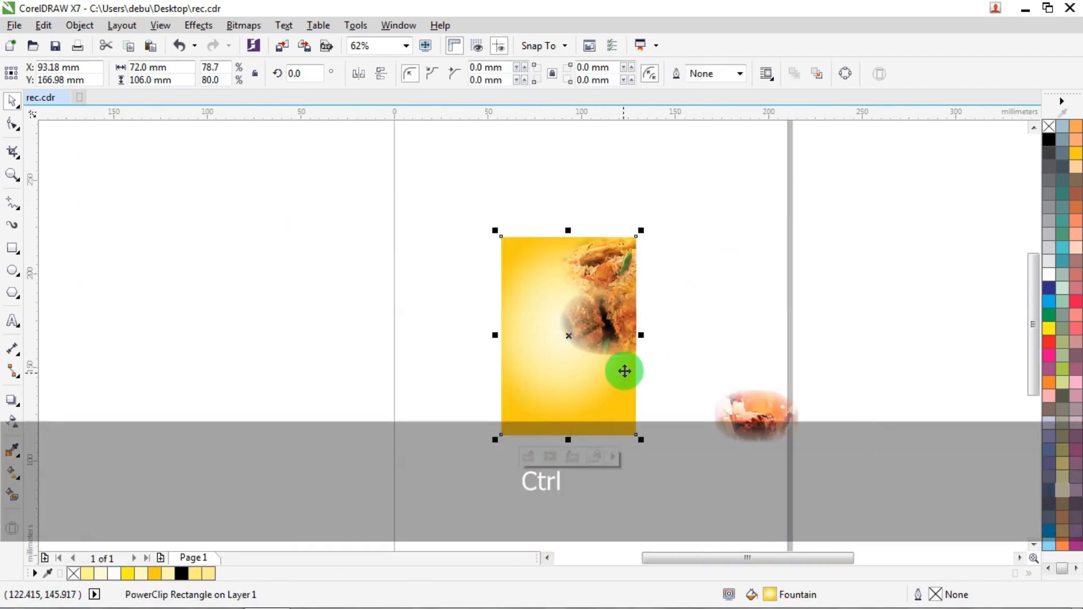
# Step: Reopen the PowerClip contents, rotate the curry photo counter-clockwise, and move it up against the rice photo
pyautogui.scroll(1, 627, 362)
pyautogui.keyDown('ctrl'); pyautogui.click(613, 295); pyautogui.keyUp('ctrl')
pyautogui.click(618, 285)
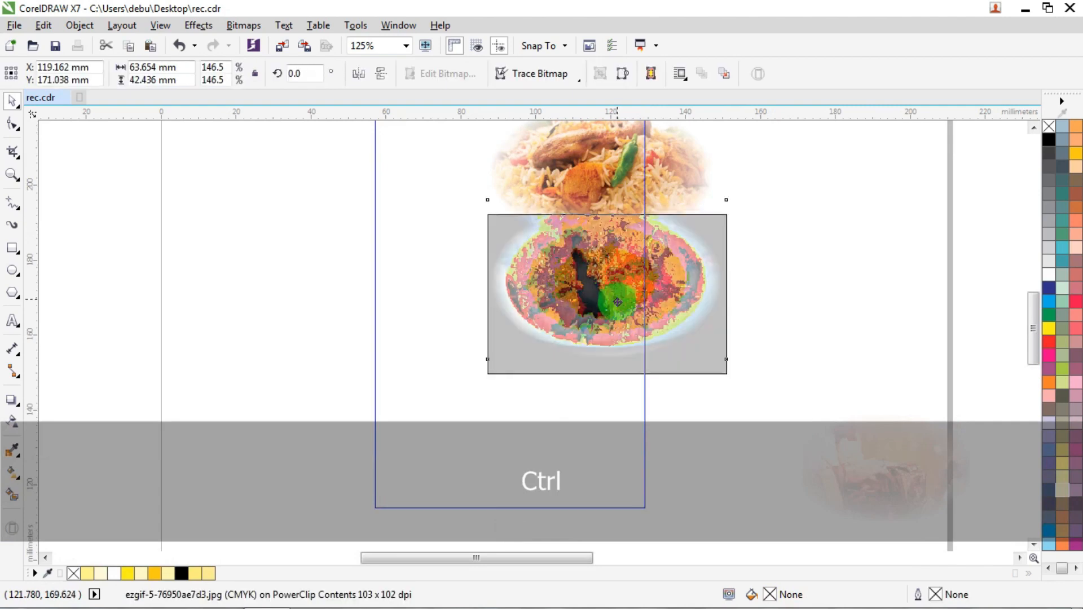
pyautogui.click(701, 336)
pyautogui.moveTo(727, 386); pyautogui.dragTo(740, 309)
pyautogui.click(736, 313)
pyautogui.moveTo(669, 302); pyautogui.dragTo(682, 254)
pyautogui.click(796, 225)
# Step: Undo the last change and fade the rice photo's lower edge into the curry photo with a linear transparency of about -88.8°
pyautogui.scroll(-1, 733, 252)
pyautogui.scroll(2, 715, 198)
pyautogui.hotkey('ctrl', 'z')
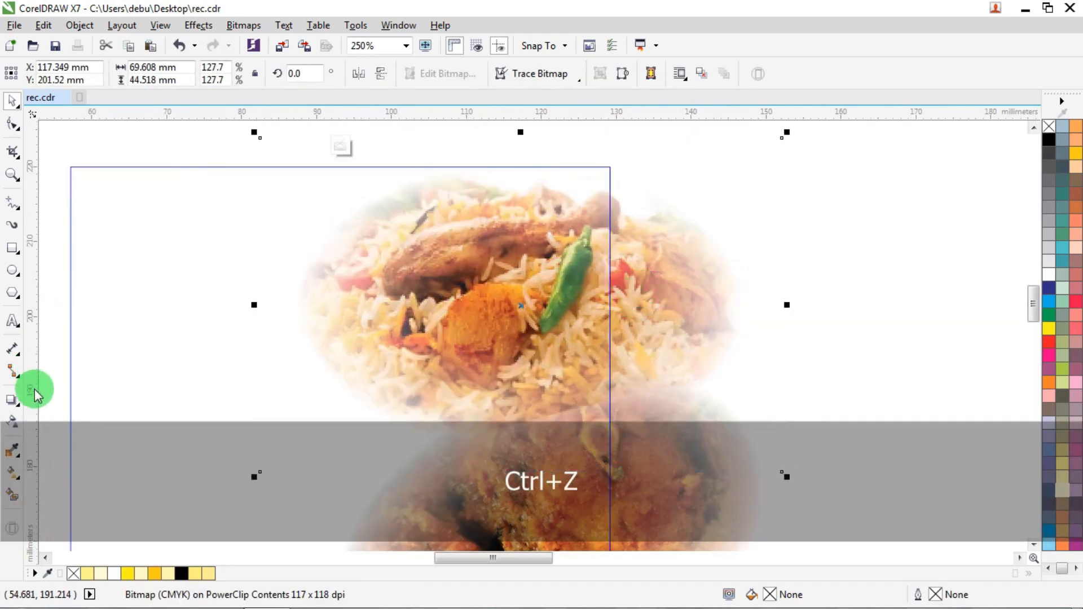
pyautogui.click(11, 422)
pyautogui.moveTo(551, 360); pyautogui.dragTo(553, 432)
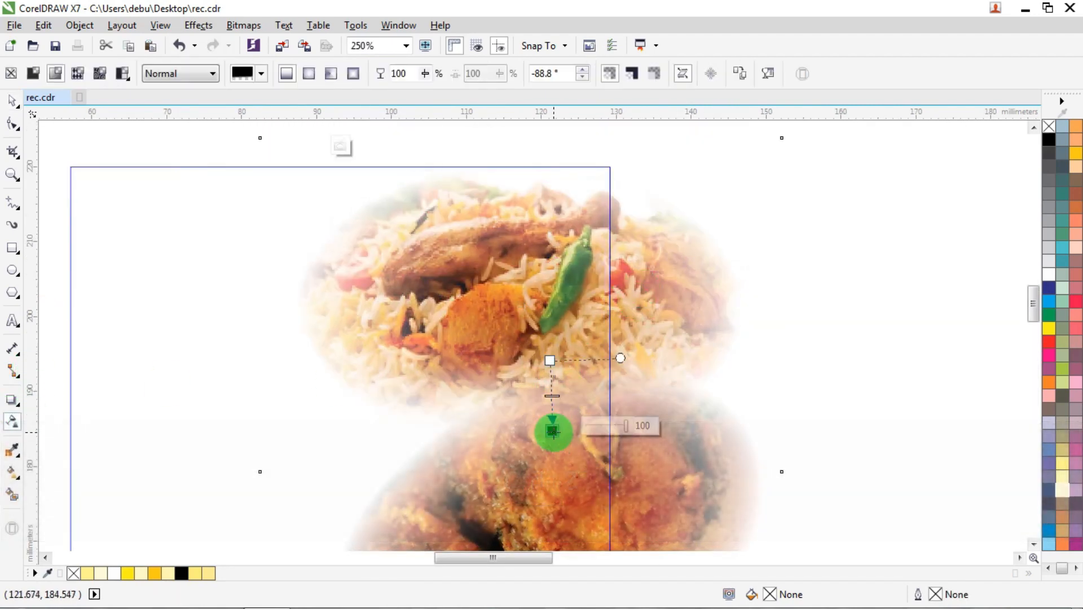
# Step: Enlarge the rice photo to about 73.8 by 47.2 mm and finish editing the PowerClip
pyautogui.click(12, 100)
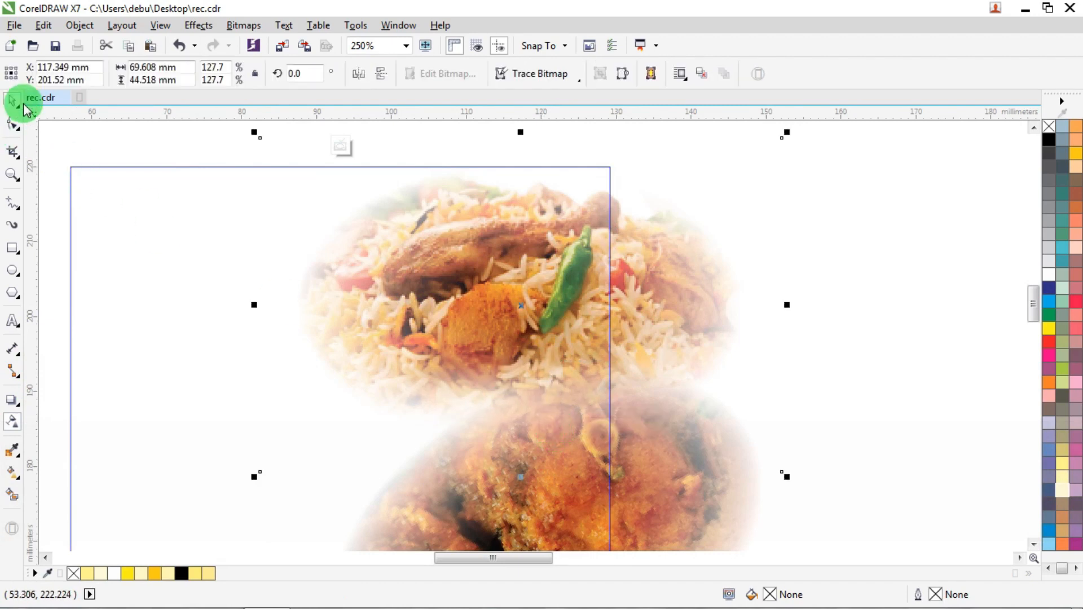
pyautogui.moveTo(789, 479); pyautogui.dragTo(812, 510)
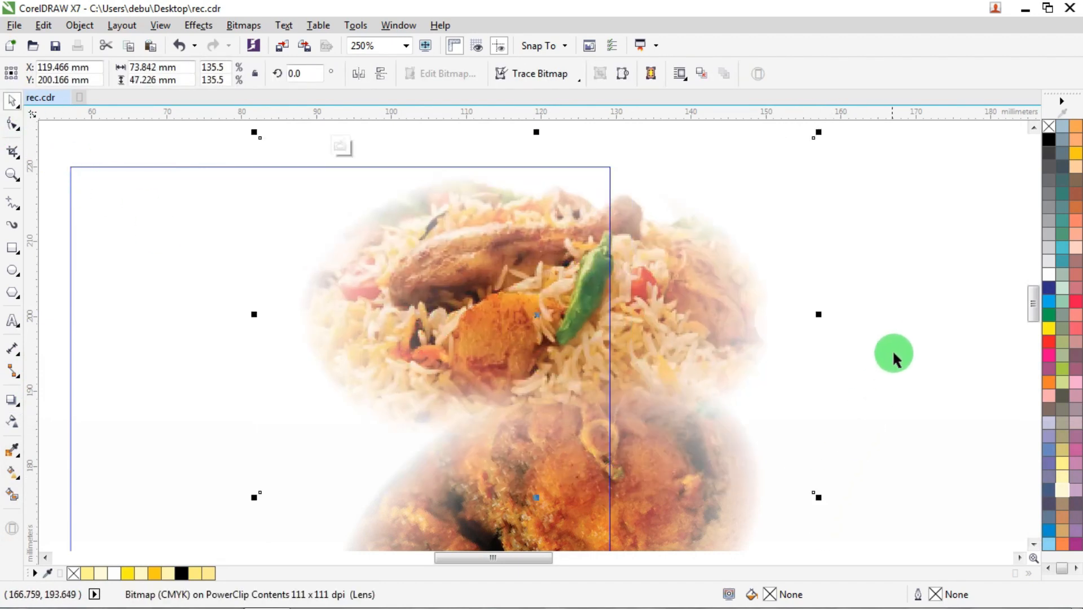
pyautogui.keyDown('ctrl'); pyautogui.click(893, 353); pyautogui.keyUp('ctrl')
# Step: Move the wedding photo up slightly and PowerClip it inside the gradient rectangle
pyautogui.scroll(-1, 627, 317)
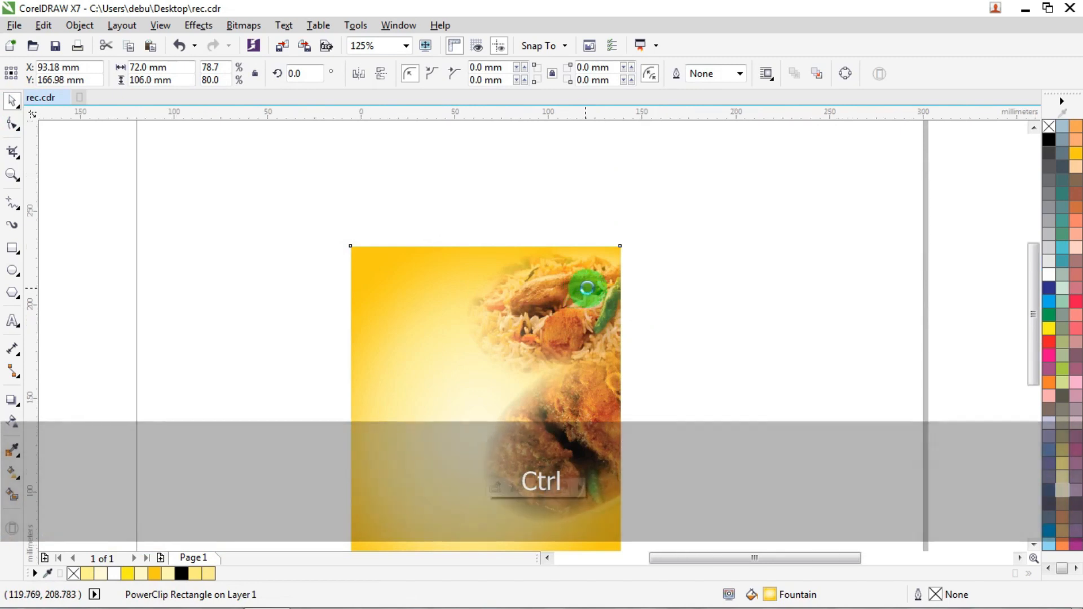
pyautogui.scroll(-2, 632, 286)
pyautogui.scroll(2, 629, 367)
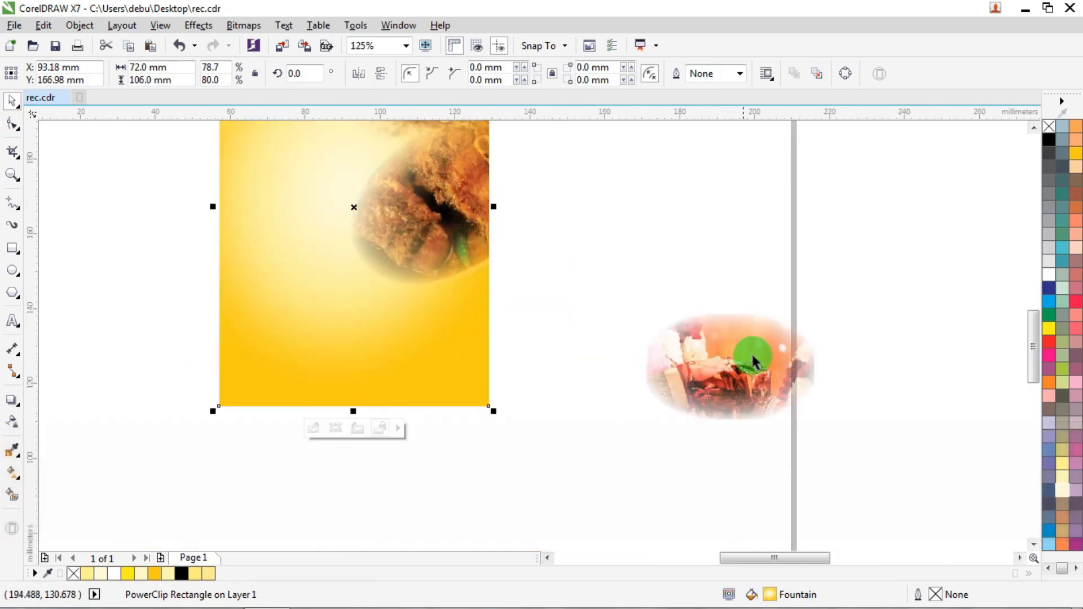
pyautogui.moveTo(752, 358); pyautogui.dragTo(773, 289)
pyautogui.rightClick(770, 284)
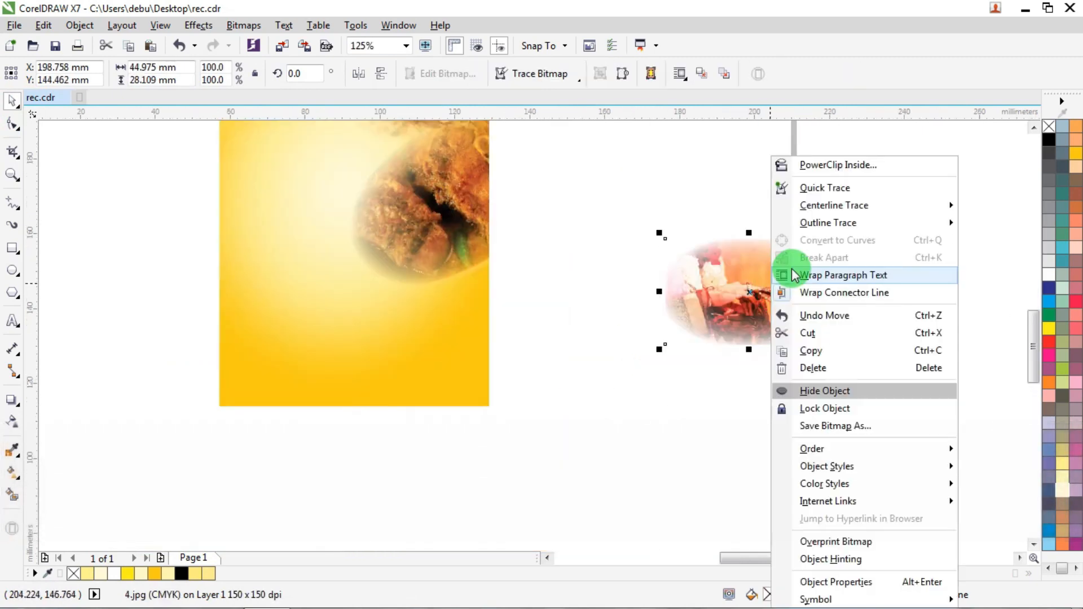
pyautogui.click(801, 165)
pyautogui.click(264, 296)
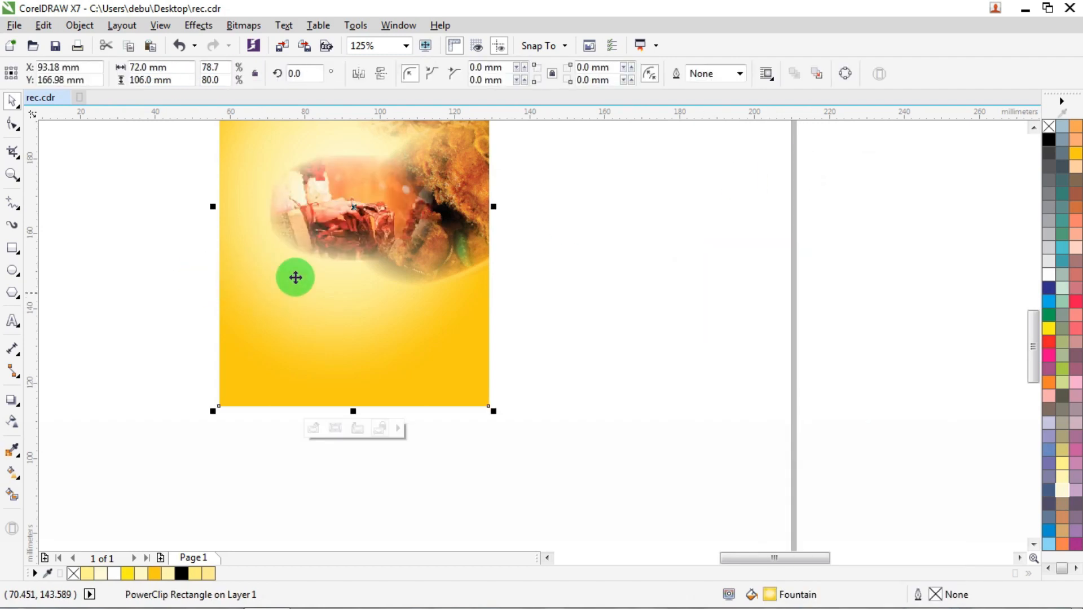
# Step: Edit the PowerClip contents and enlarge the wedding photo to about 86.6 by 54.1 mm over the rectangle's lower left area
pyautogui.keyDown('ctrl'); pyautogui.click(324, 229); pyautogui.keyUp('ctrl')
pyautogui.moveTo(331, 204); pyautogui.dragTo(249, 276)
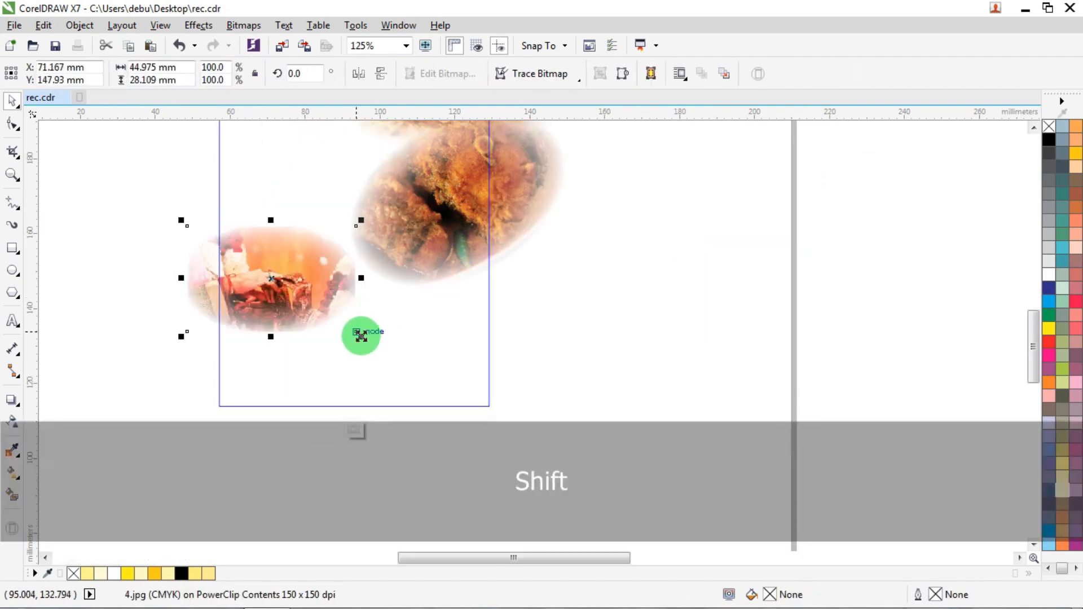
pyautogui.moveTo(361, 335); pyautogui.dragTo(439, 385)
pyautogui.moveTo(326, 333); pyautogui.dragTo(365, 304)
# Step: Fade the wedding photo's right side with a linear transparency of about 22.2° and shift the photo slightly left
pyautogui.click(12, 421)
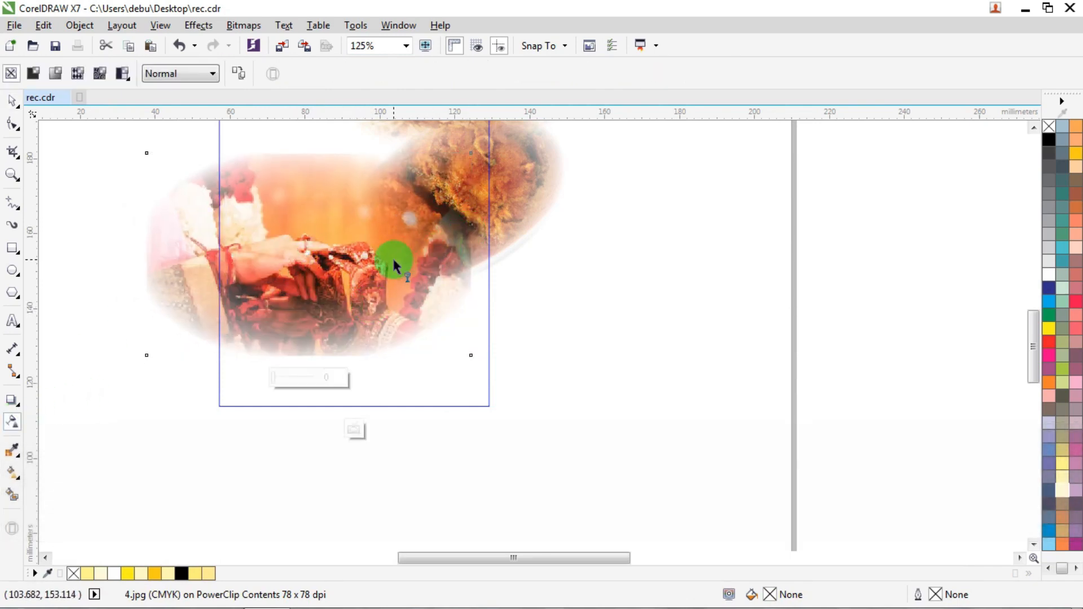
pyautogui.moveTo(447, 238); pyautogui.dragTo(368, 265)
pyautogui.moveTo(432, 245); pyautogui.dragTo(409, 254)
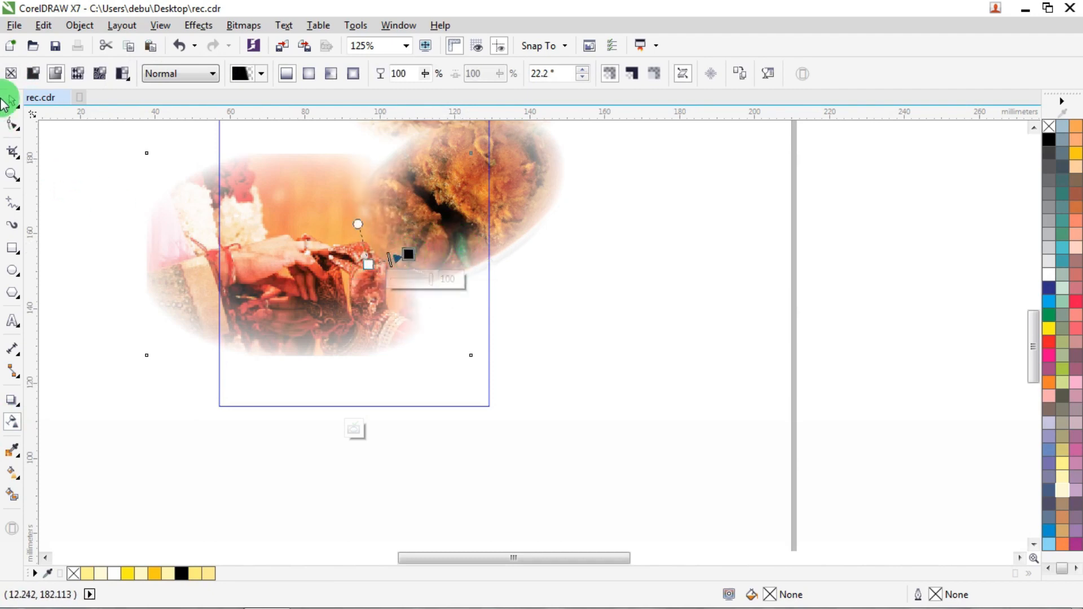
pyautogui.click(10, 100)
pyautogui.moveTo(368, 300); pyautogui.dragTo(354, 299)
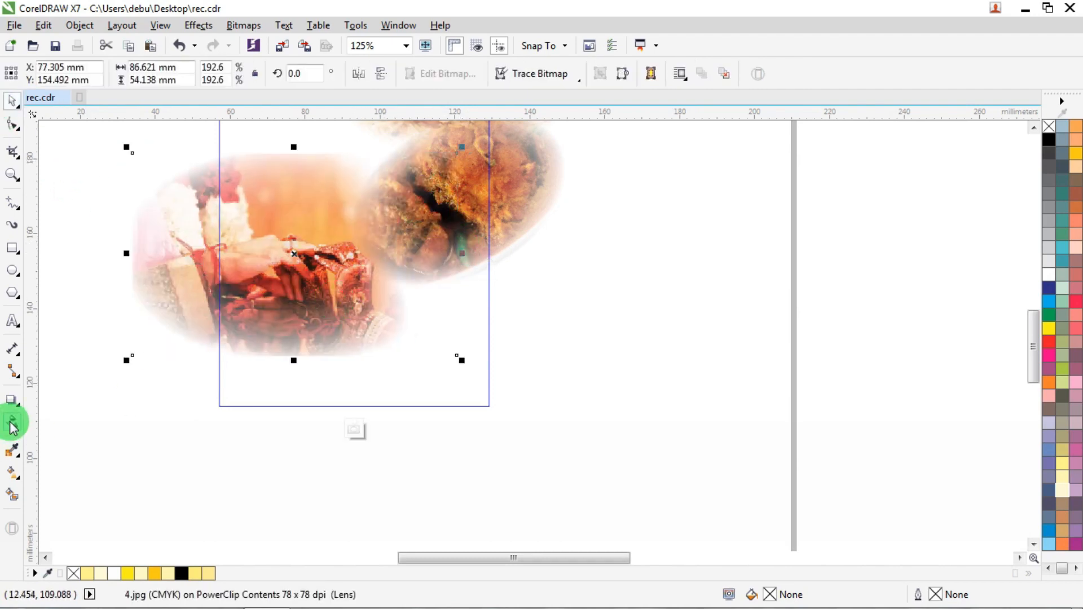
# Step: Convert the faded wedding photo to a 150 dpi CMYK bitmap and apply a uniform transparency of 60
pyautogui.click(13, 427)
pyautogui.click(357, 362)
pyautogui.click(244, 26)
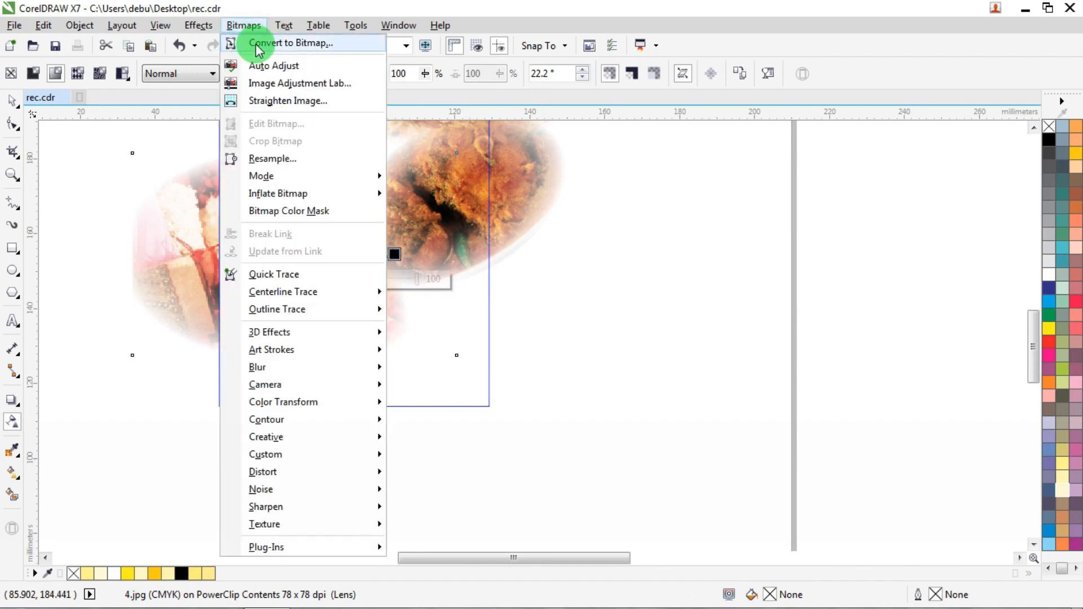
pyautogui.click(265, 42)
pyautogui.click(488, 389)
pyautogui.click(291, 386)
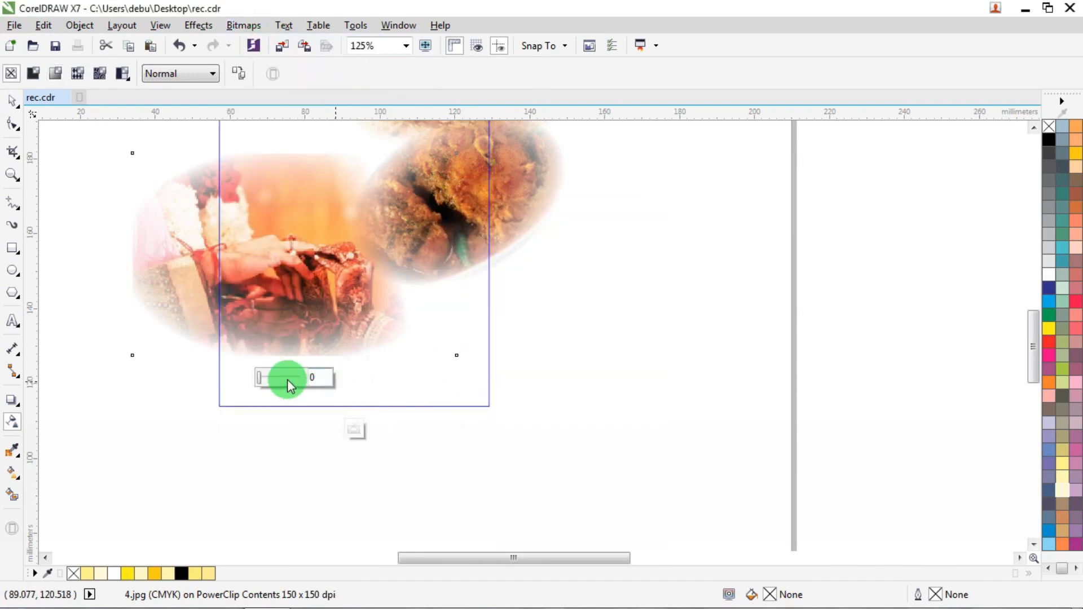
pyautogui.moveTo(260, 382); pyautogui.dragTo(284, 378)
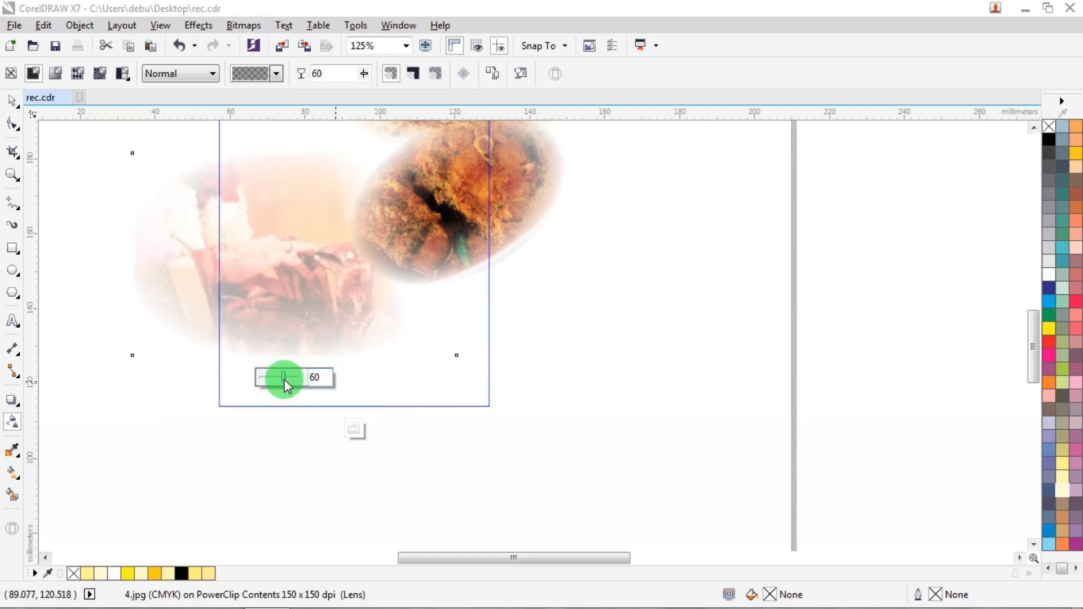
# Step: Enlarge the wedding photo to about 94.3 by 58.9 mm, shift it slightly up and left, and finish editing the PowerClip
pyautogui.click(13, 104)
pyautogui.click(457, 395)
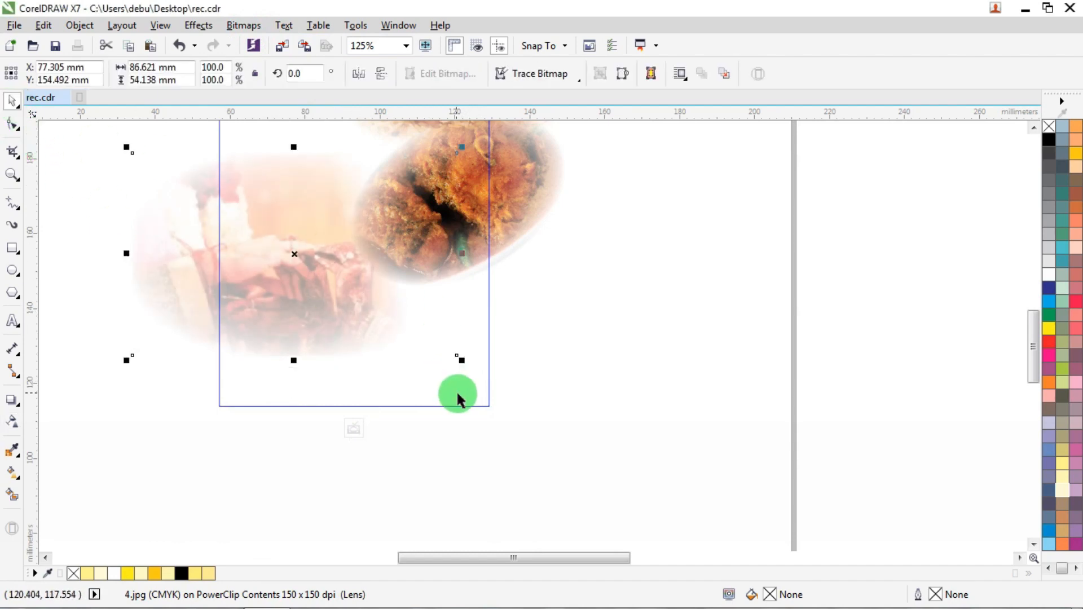
pyautogui.moveTo(463, 364); pyautogui.dragTo(482, 367)
pyautogui.moveTo(360, 317); pyautogui.dragTo(348, 302)
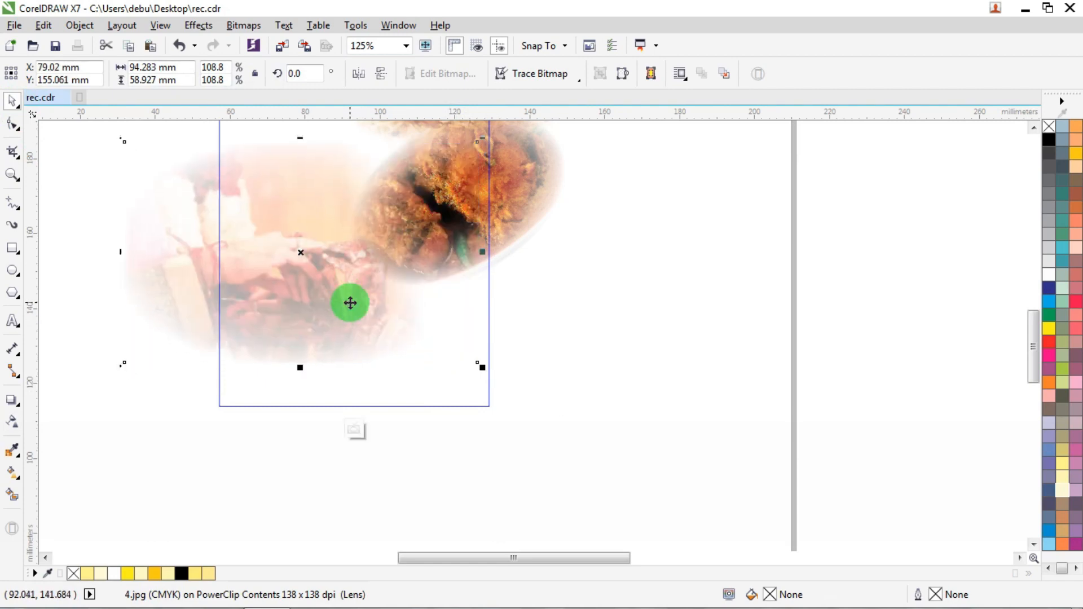
pyautogui.keyDown('ctrl'); pyautogui.click(723, 299); pyautogui.keyUp('ctrl')
pyautogui.scroll(-2, 656, 263)
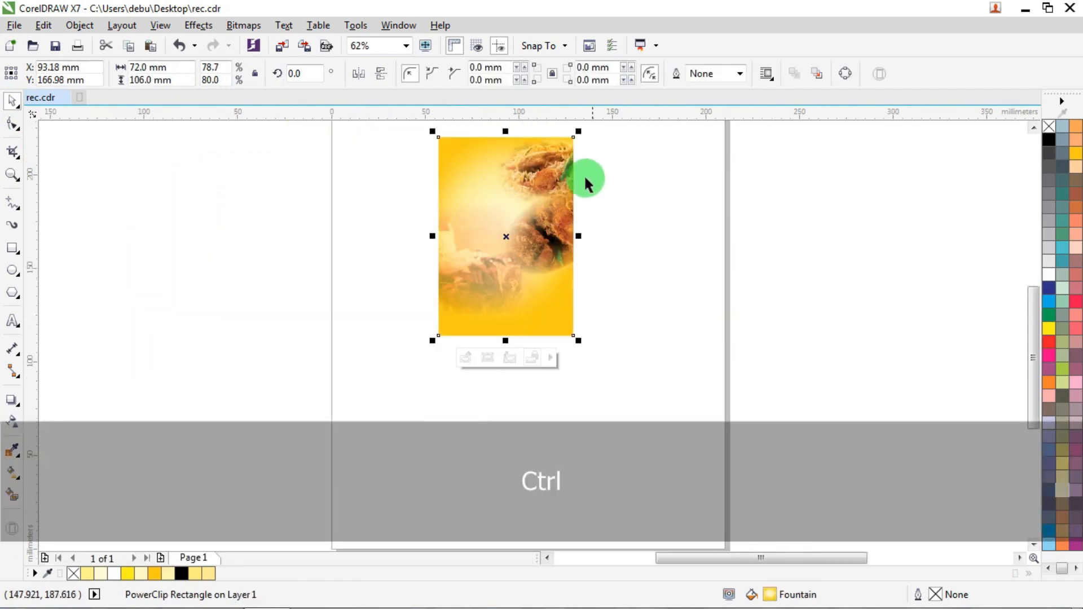
pyautogui.scroll(2, 584, 172)
# Step: Bring the marigold garland near the gradient rectangle and send the rectangle to the back of the page
pyautogui.scroll(-3, 566, 215)
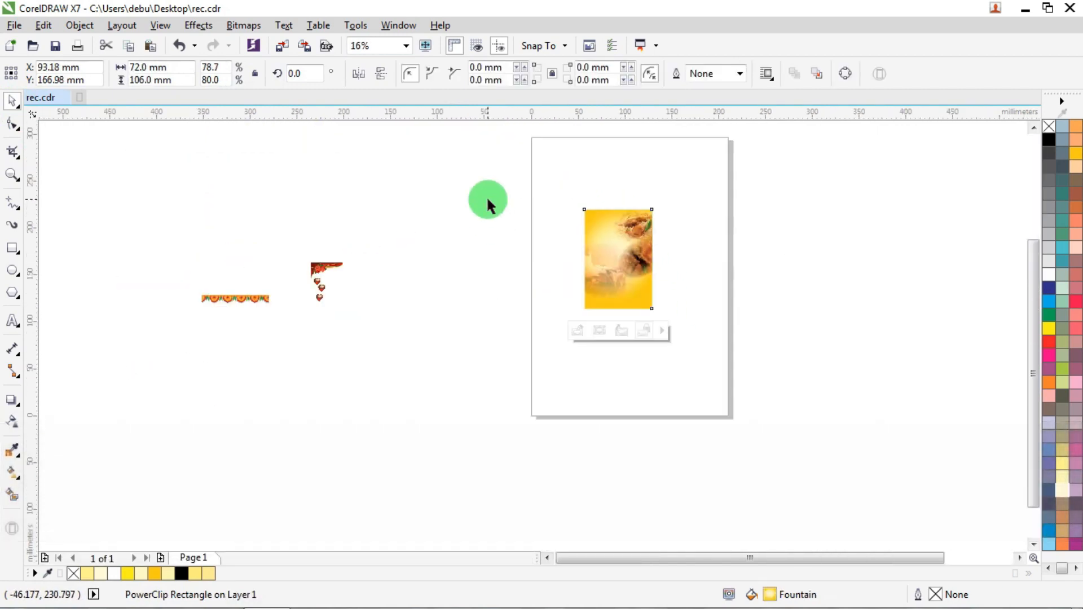
pyautogui.moveTo(237, 297); pyautogui.dragTo(714, 181)
pyautogui.scroll(1, 716, 181)
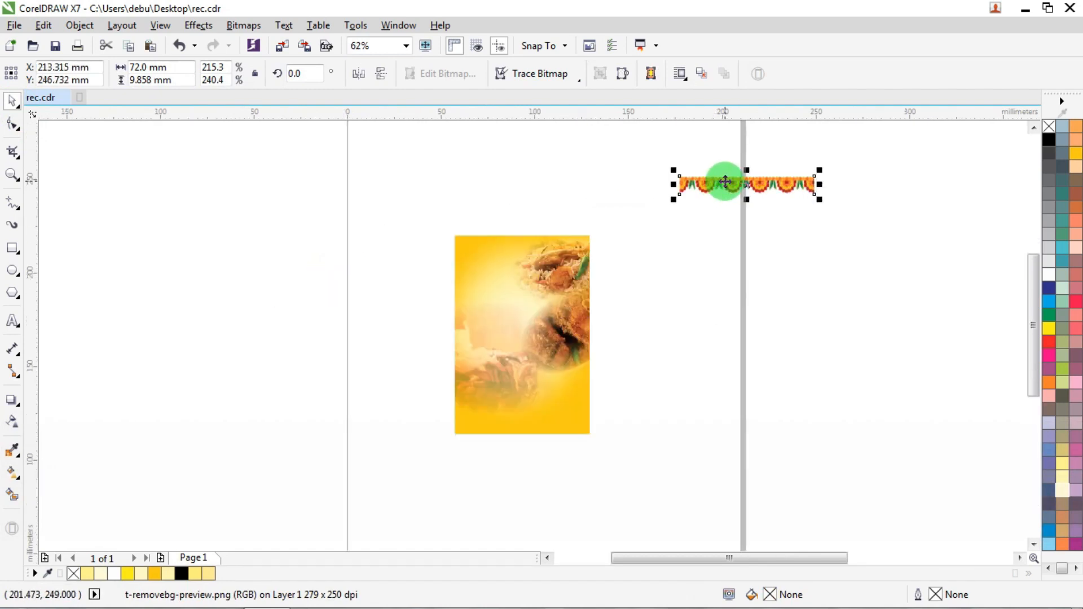
pyautogui.moveTo(379, 205); pyautogui.dragTo(623, 468)
pyautogui.rightClick(519, 318)
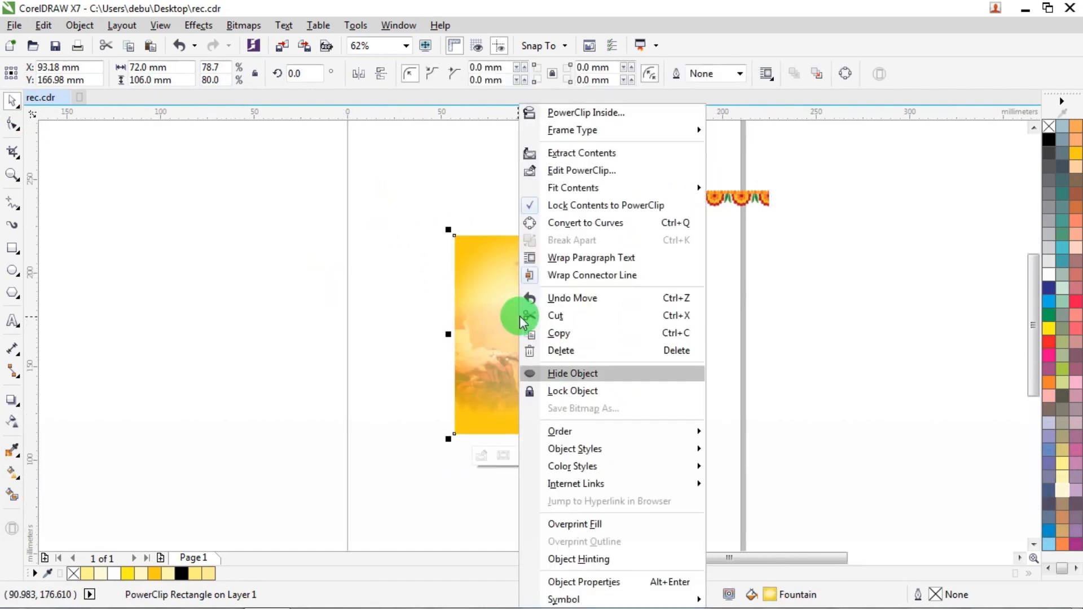
pyautogui.moveTo(565, 431)
pyautogui.click(732, 452)
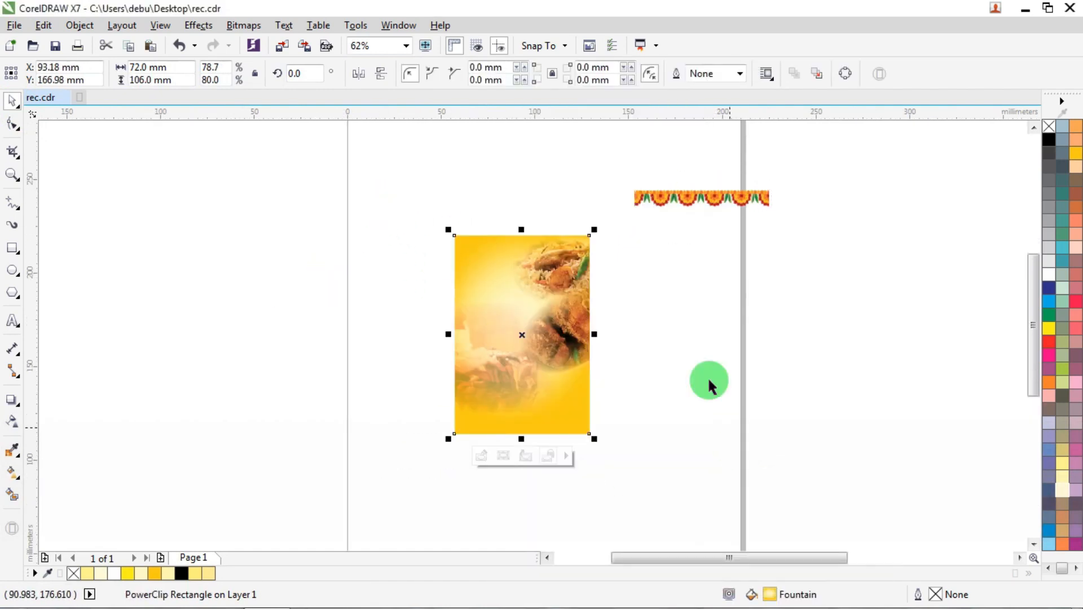
# Step: Align the marigold garland with the gradient rectangle's top edge and centre it horizontally on the rectangle
pyautogui.moveTo(687, 194); pyautogui.dragTo(685, 243)
pyautogui.scroll(1, 577, 253)
pyautogui.keyDown('shift'); pyautogui.click(532, 294); pyautogui.keyUp('shift')
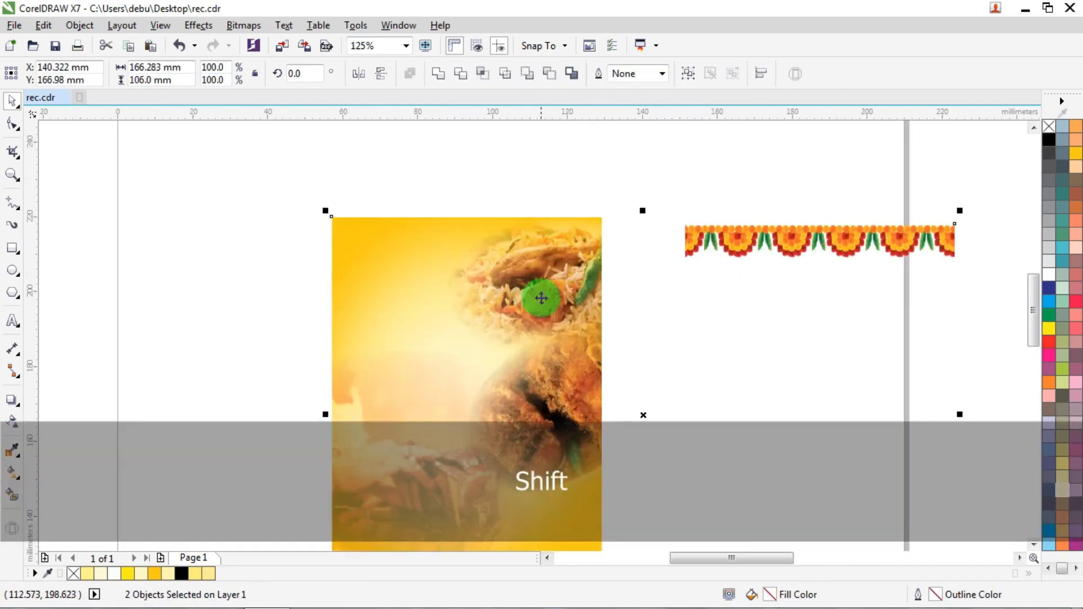
pyautogui.press('t')
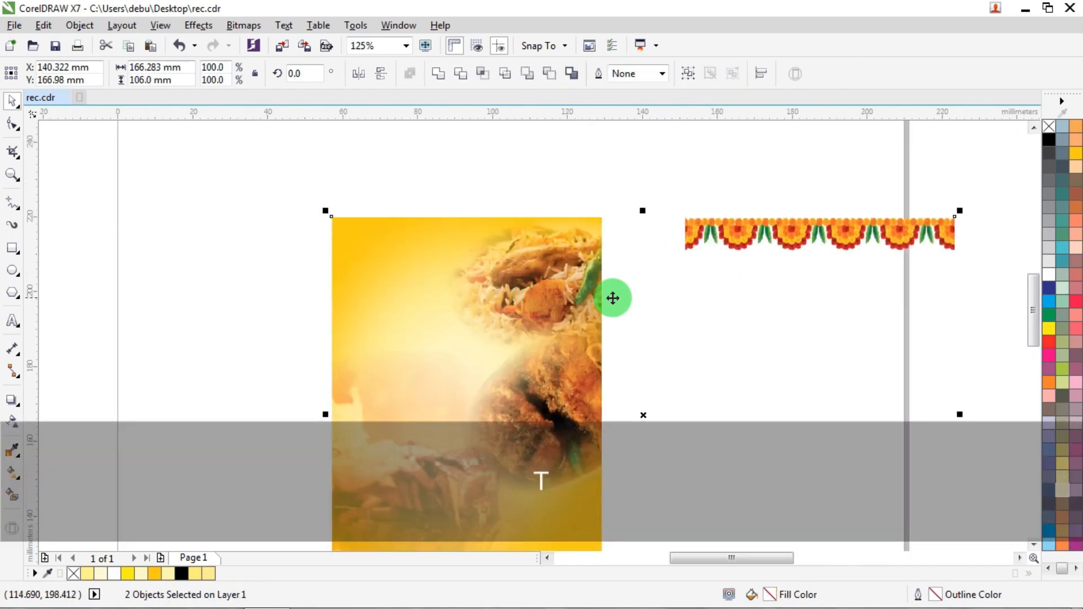
pyautogui.press('c')
pyautogui.click(800, 302)
# Step: Bring the rose-and-hearts ornament next to the design and align it with the gradient rectangle's top and left edges
pyautogui.scroll(-1, 600, 270)
pyautogui.scroll(-2, 305, 271)
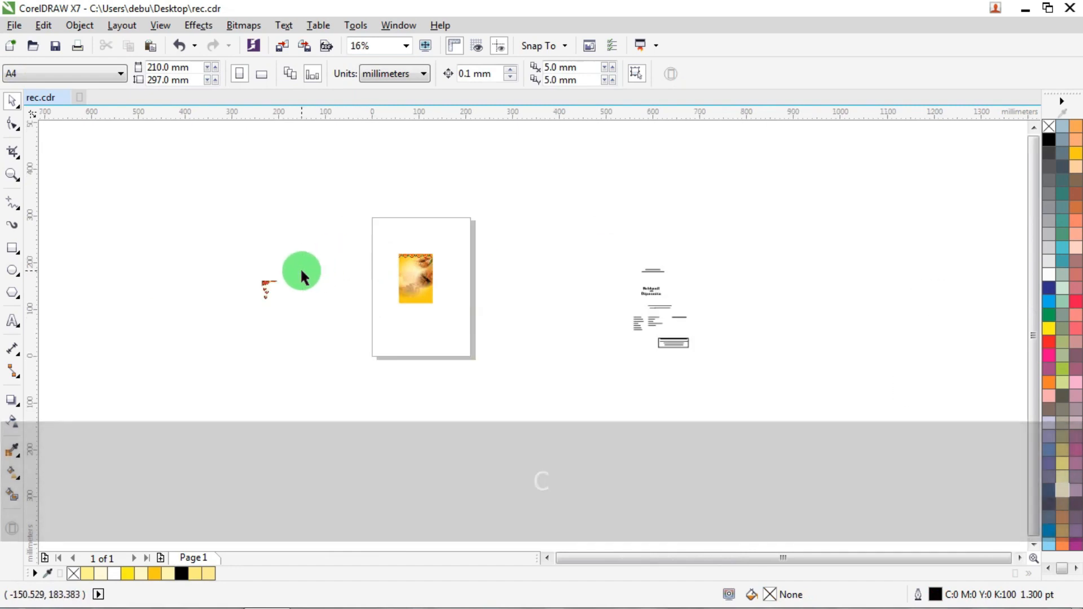
pyautogui.moveTo(269, 283); pyautogui.dragTo(383, 269)
pyautogui.scroll(3, 394, 253)
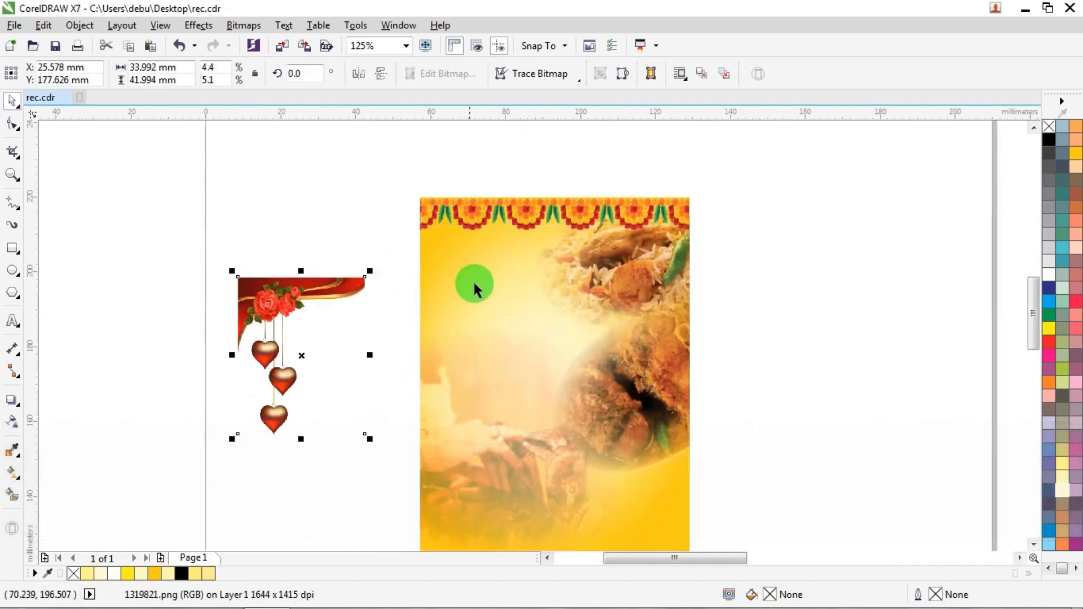
pyautogui.keyDown('shift'); pyautogui.click(481, 279); pyautogui.keyUp('shift')
pyautogui.press('t')
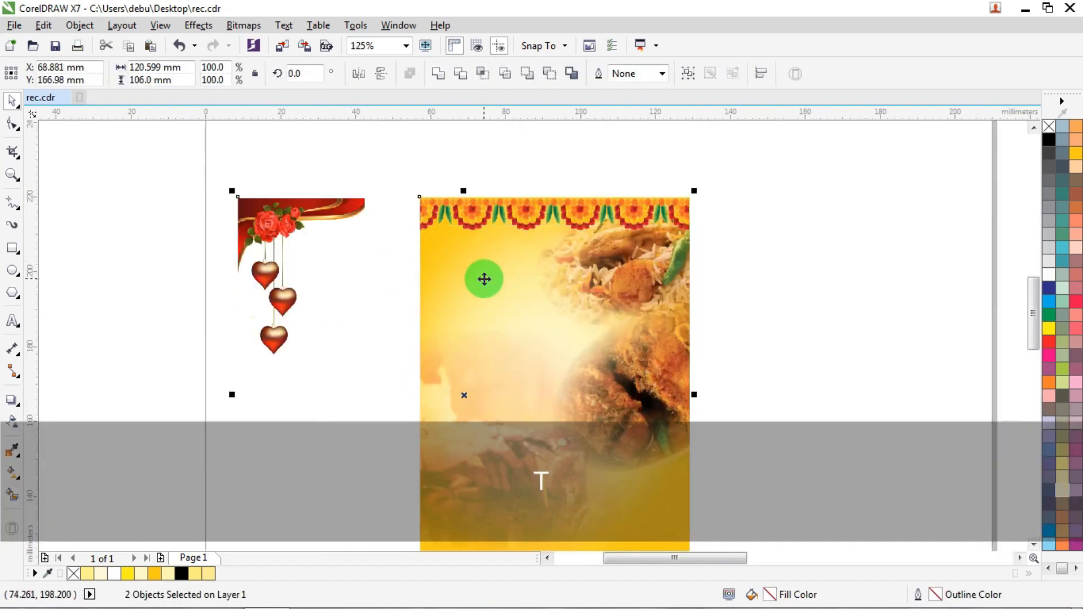
pyautogui.press('l')
pyautogui.click(769, 220)
pyautogui.scroll(-1, 619, 233)
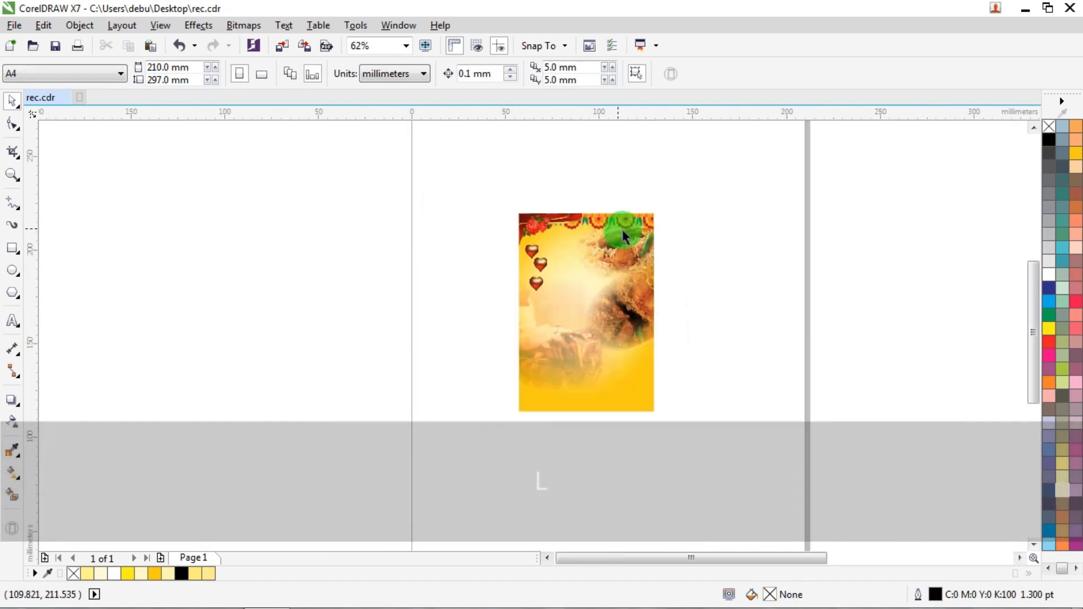
pyautogui.scroll(2, 629, 264)
pyautogui.scroll(-3, 631, 261)
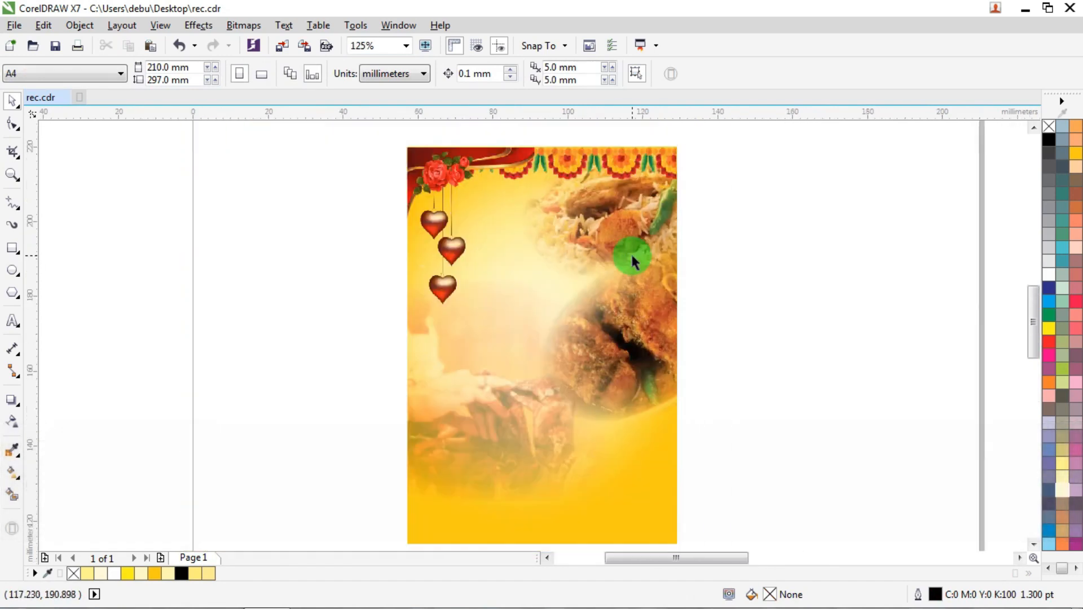
pyautogui.scroll(2, 656, 280)
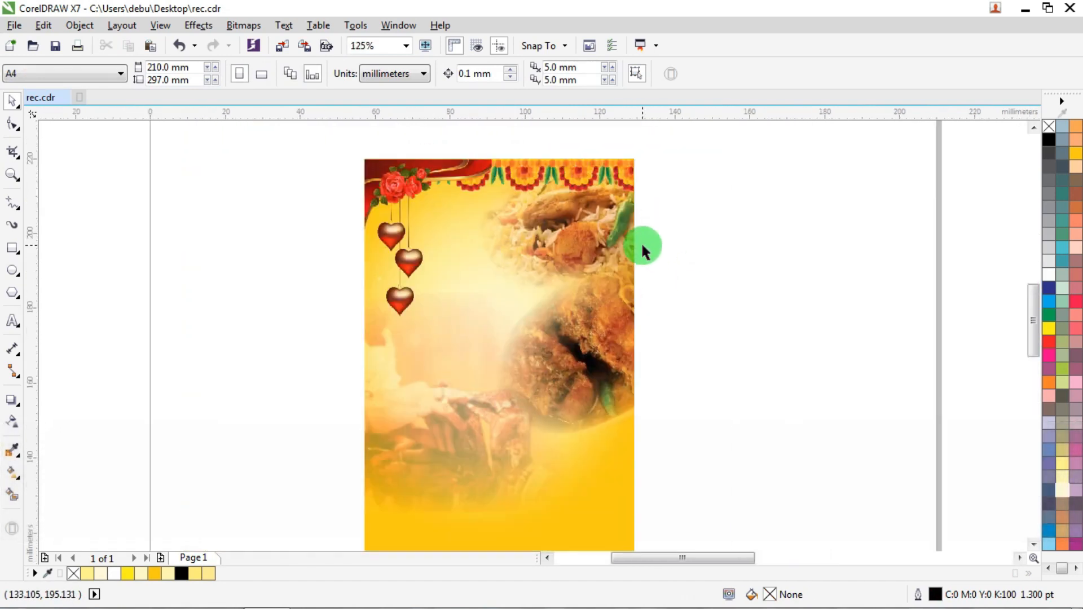
# Step: Draw a vertical line about 123.6 mm long just right of the design and set its outline width to 0.5 pt
pyautogui.scroll(-1, 567, 211)
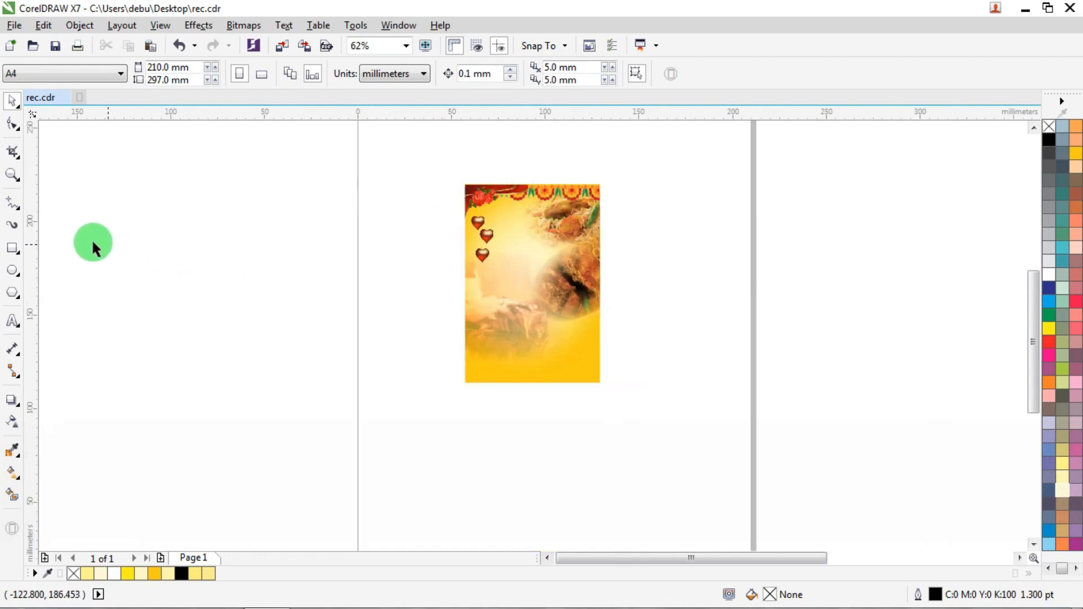
pyautogui.click(12, 198)
pyautogui.moveTo(615, 174); pyautogui.dragTo(632, 404)
pyautogui.scroll(1, 638, 181)
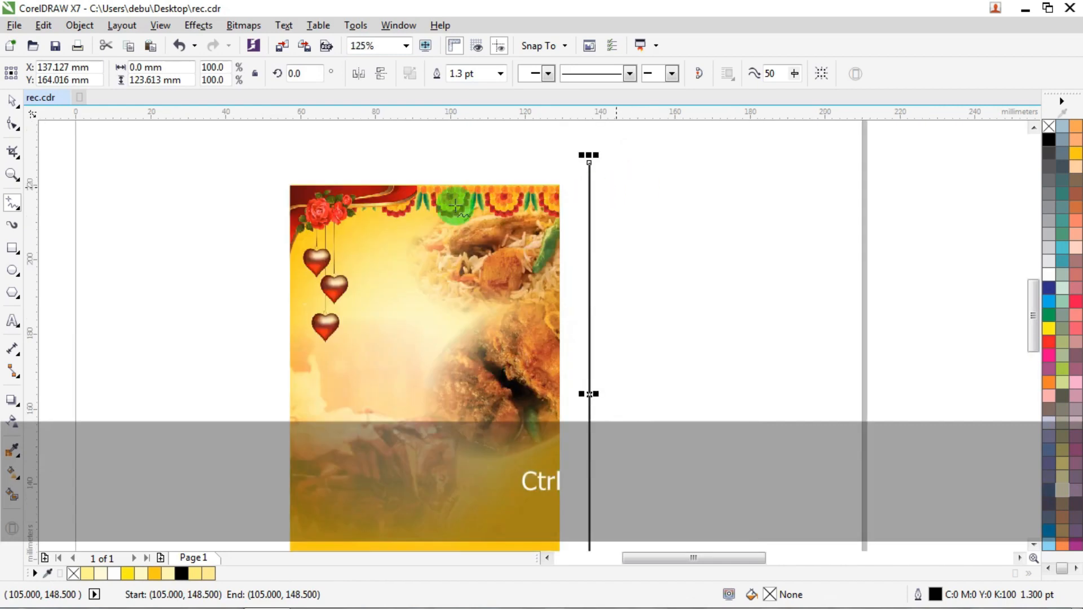
pyautogui.click(11, 100)
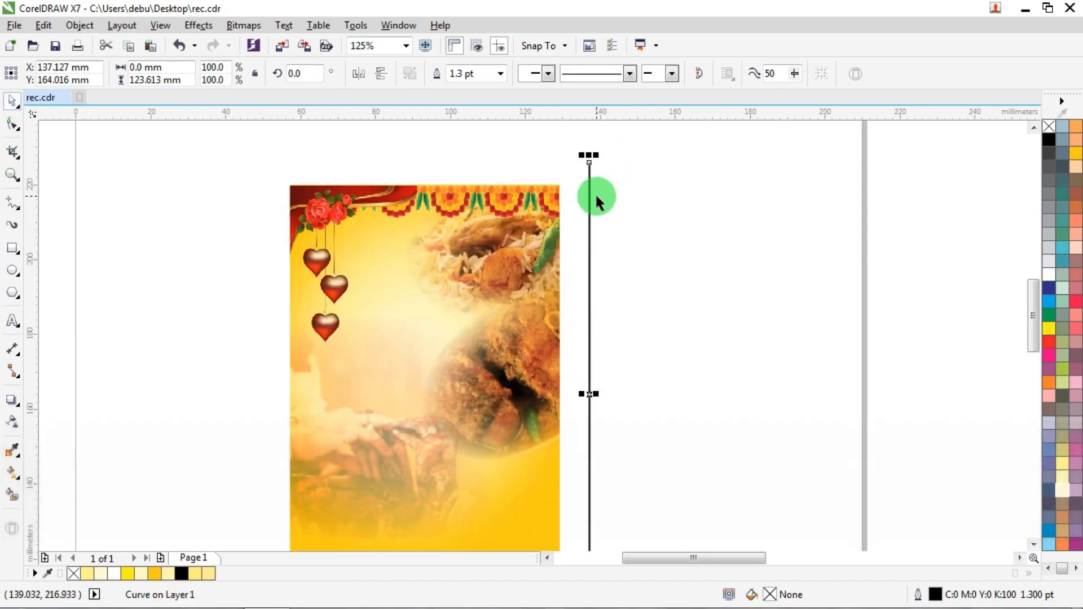
pyautogui.press('F12')
pyautogui.write('.5')
pyautogui.press('Return')
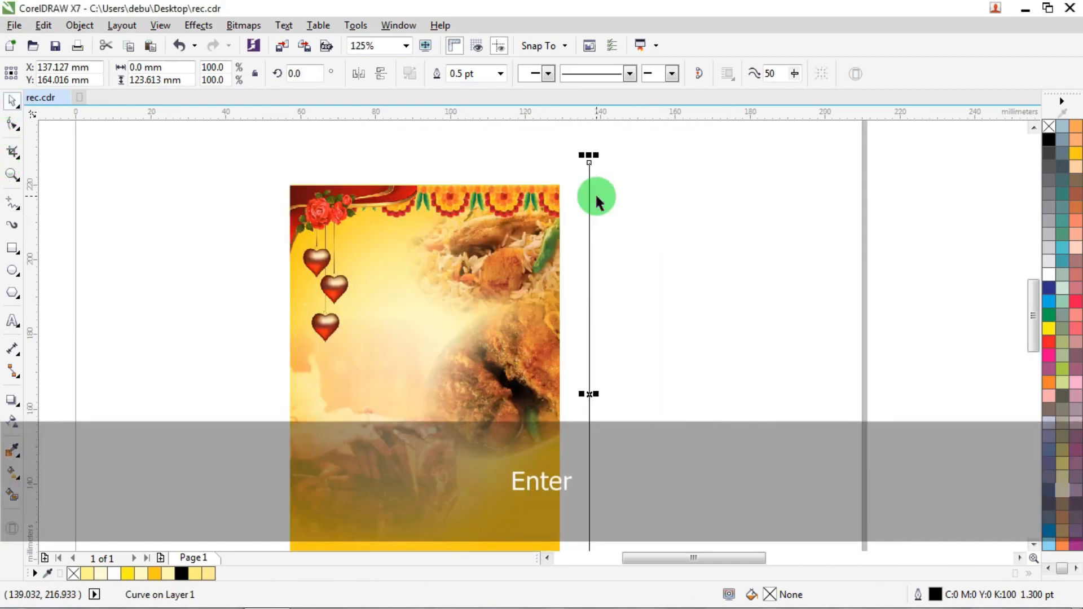
# Step: Copy the line about 2.3 mm to the right and repeat the duplication to make a row of 42 lines
pyautogui.moveTo(589, 197); pyautogui.dragTo(599, 198)
pyautogui.hotkey('ctrl', 'd')
pyautogui.hotkey('ctrl', 'd')
pyautogui.hotkey('ctrl', 'd')
pyautogui.hotkey('ctrl', 'd')
pyautogui.hotkey('ctrl', 'd')
pyautogui.hotkey('ctrl', 'd')
pyautogui.hotkey('ctrl', 'd')
pyautogui.hotkey('ctrl', 'd')
pyautogui.hotkey('ctrl', 'd')
pyautogui.hotkey('ctrl', 'd')
pyautogui.hotkey('ctrl', 'd')
pyautogui.hotkey('ctrl', 'd')
pyautogui.hotkey('ctrl', 'd')
pyautogui.hotkey('ctrl', 'd')
pyautogui.hotkey('ctrl', 'd')
pyautogui.hotkey('ctrl', 'd')
pyautogui.hotkey('ctrl', 'd')
pyautogui.hotkey('ctrl', 'd')
pyautogui.hotkey('ctrl', 'd')
pyautogui.hotkey('ctrl', 'd')
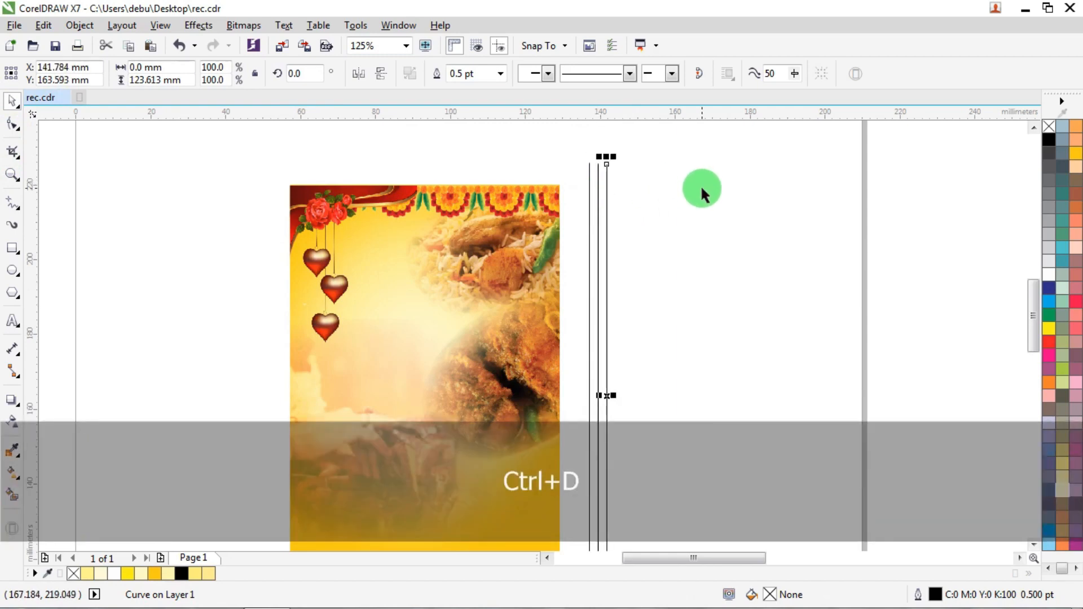
pyautogui.hotkey('ctrl', 'd')
pyautogui.hotkey('ctrl', 'd')
pyautogui.hotkey('ctrl', 'd')
pyautogui.hotkey('ctrl', 'd')
pyautogui.hotkey('ctrl', 'd')
pyautogui.hotkey('ctrl', 'd')
pyautogui.hotkey('ctrl', 'd')
pyautogui.hotkey('ctrl', 'd')
pyautogui.hotkey('ctrl', 'd')
pyautogui.hotkey('ctrl', 'd')
pyautogui.hotkey('ctrl', 'd')
pyautogui.hotkey('ctrl', 'd')
pyautogui.hotkey('ctrl', 'd')
pyautogui.hotkey('ctrl', 'd')
pyautogui.hotkey('ctrl', 'd')
pyautogui.hotkey('ctrl', 'd')
pyautogui.hotkey('ctrl', 'd')
pyautogui.scroll(-1, 614, 170)
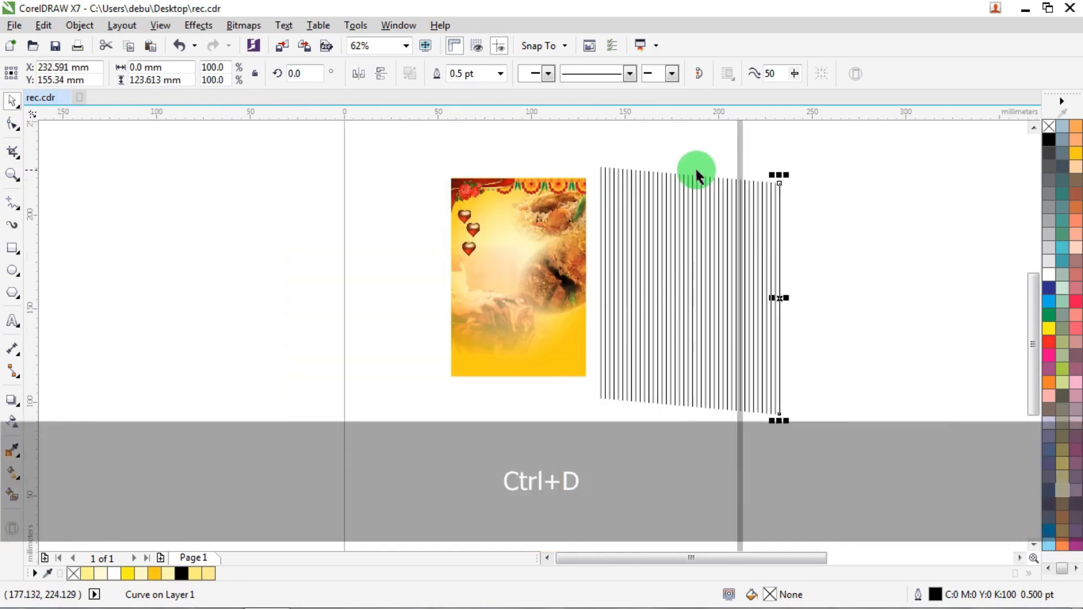
# Step: Align all 42 lines level on their horizontal centres and narrow the whole row to about 90.8 mm
pyautogui.moveTo(881, 149); pyautogui.dragTo(564, 438)
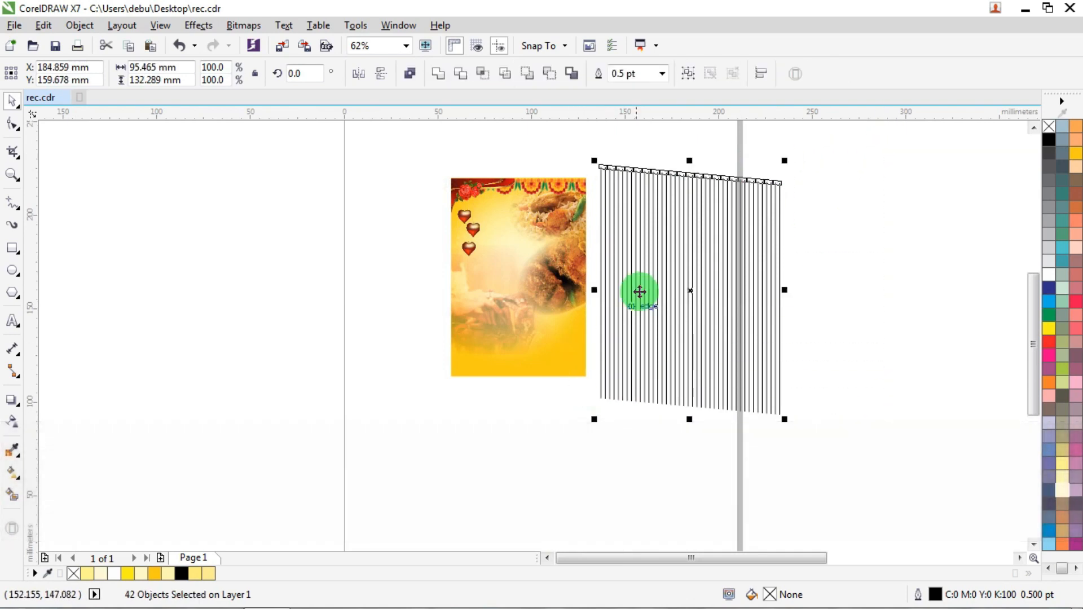
pyautogui.press('e')
pyautogui.scroll(1, 677, 181)
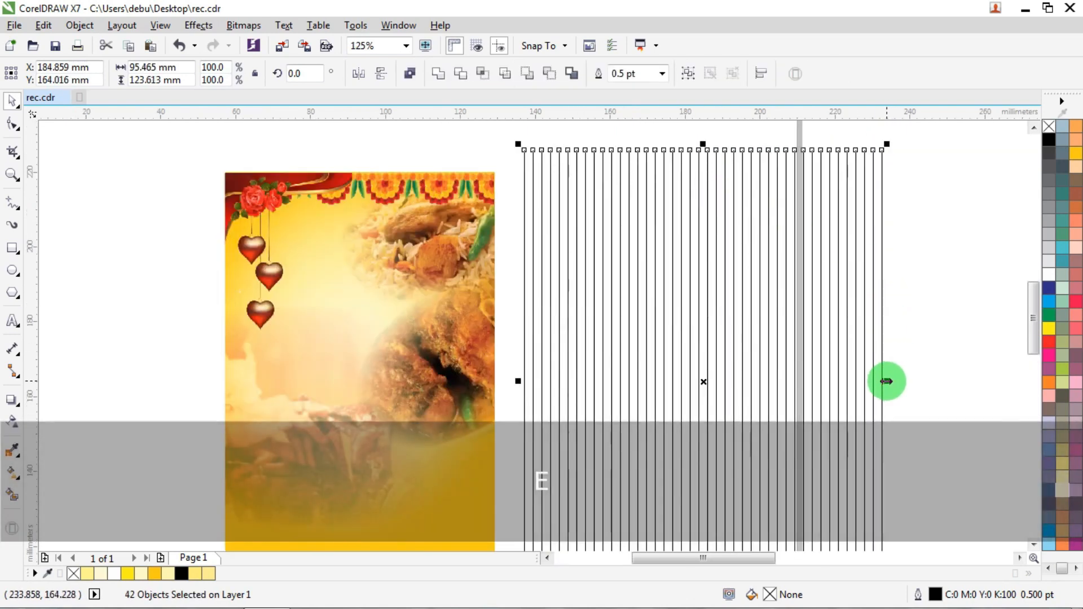
pyautogui.moveTo(886, 379); pyautogui.dragTo(870, 382)
# Step: Give the row of lines a white outline and weld them into one curve
pyautogui.rightClick(1051, 274)
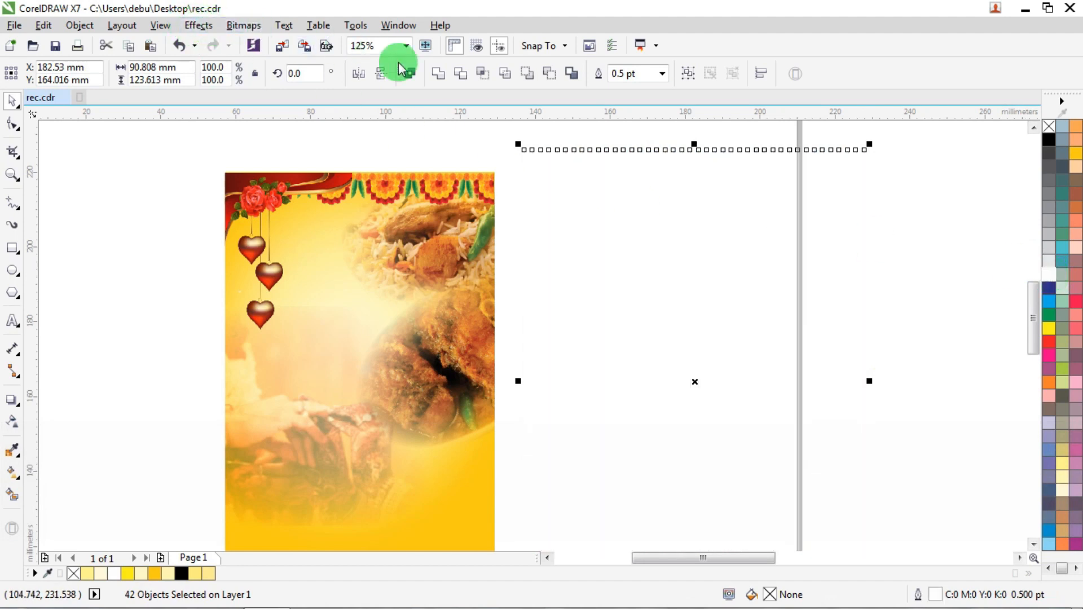
pyautogui.click(439, 75)
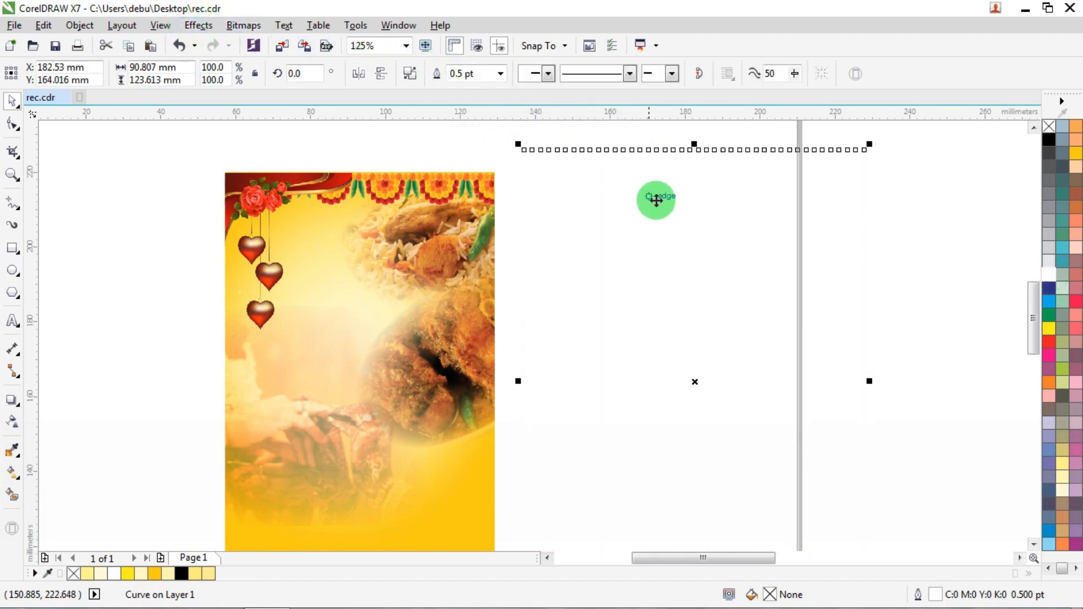
# Step: PowerClip the white line pattern inside the gradient rectangle
pyautogui.rightClick(650, 177)
pyautogui.click(703, 182)
pyautogui.click(341, 254)
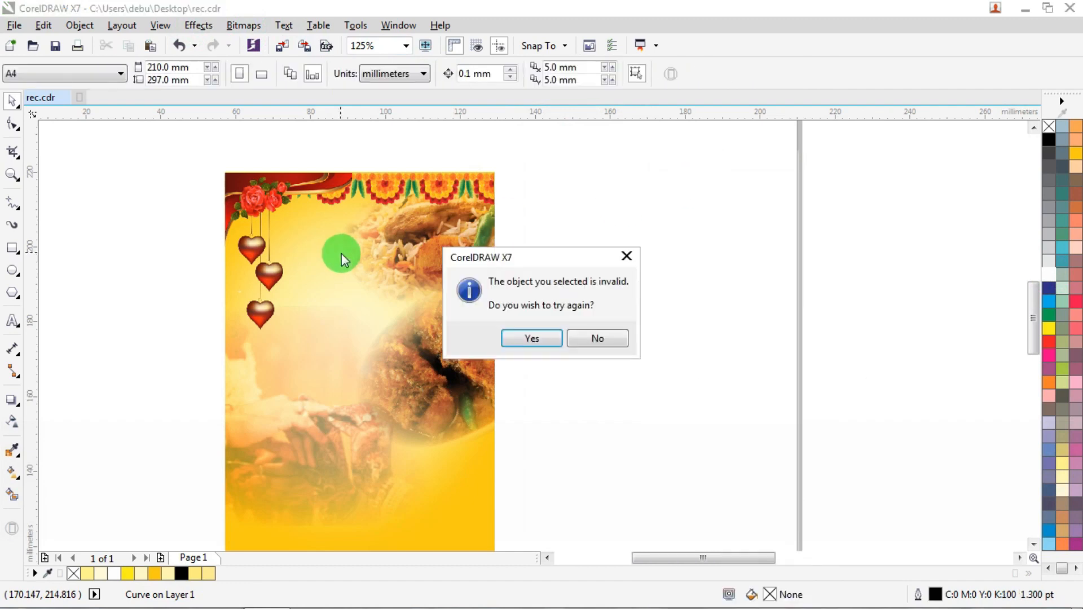
pyautogui.click(555, 346)
pyautogui.click(469, 440)
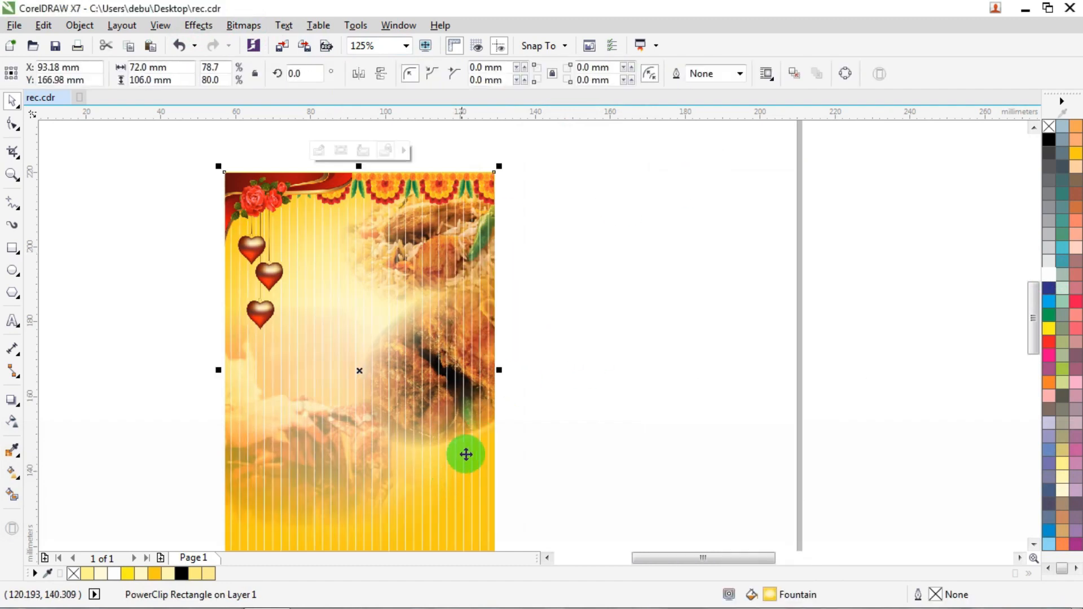
# Step: Edit the PowerClip contents and narrow the white line pattern about its centre to about 86.4 mm wide
pyautogui.scroll(-2, 459, 375)
pyautogui.scroll(2, 561, 390)
pyautogui.keyDown('ctrl'); pyautogui.click(561, 389); pyautogui.keyUp('ctrl')
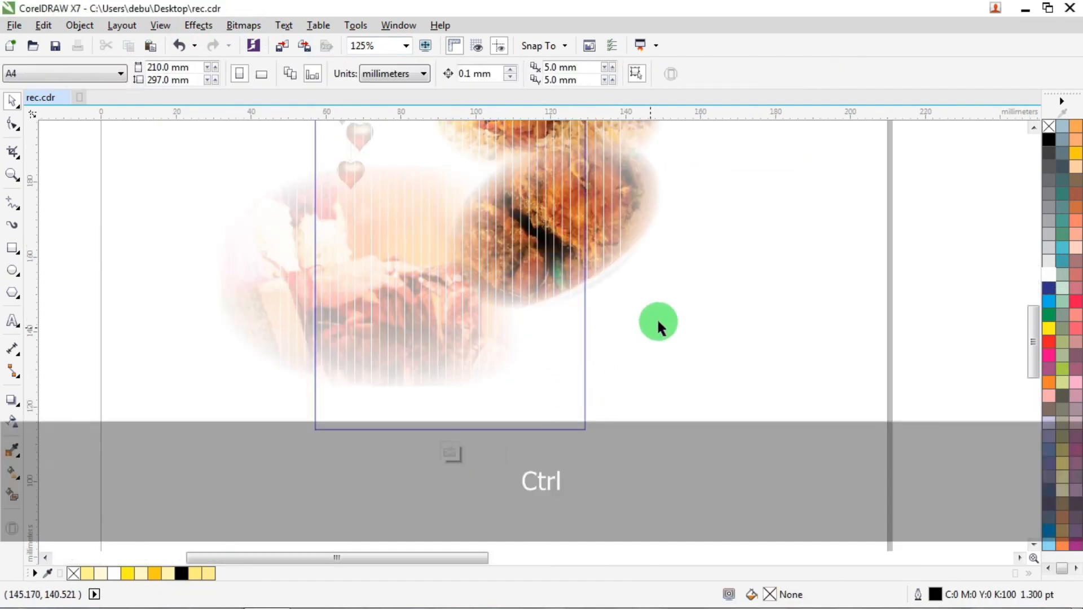
pyautogui.hotkey('ctrl', 'z')
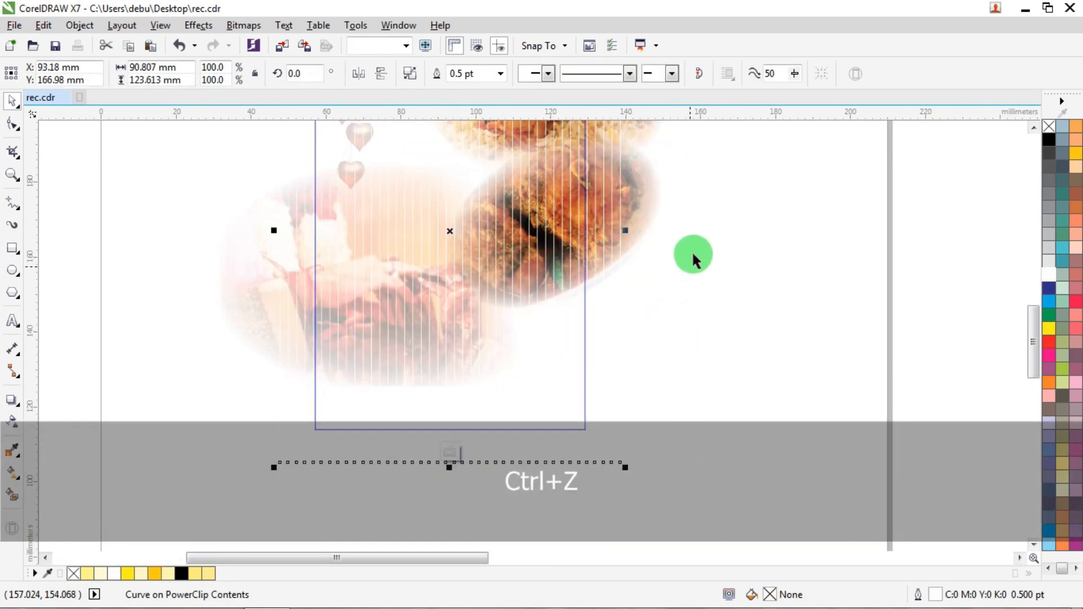
pyautogui.moveTo(625, 233); pyautogui.dragTo(616, 232)
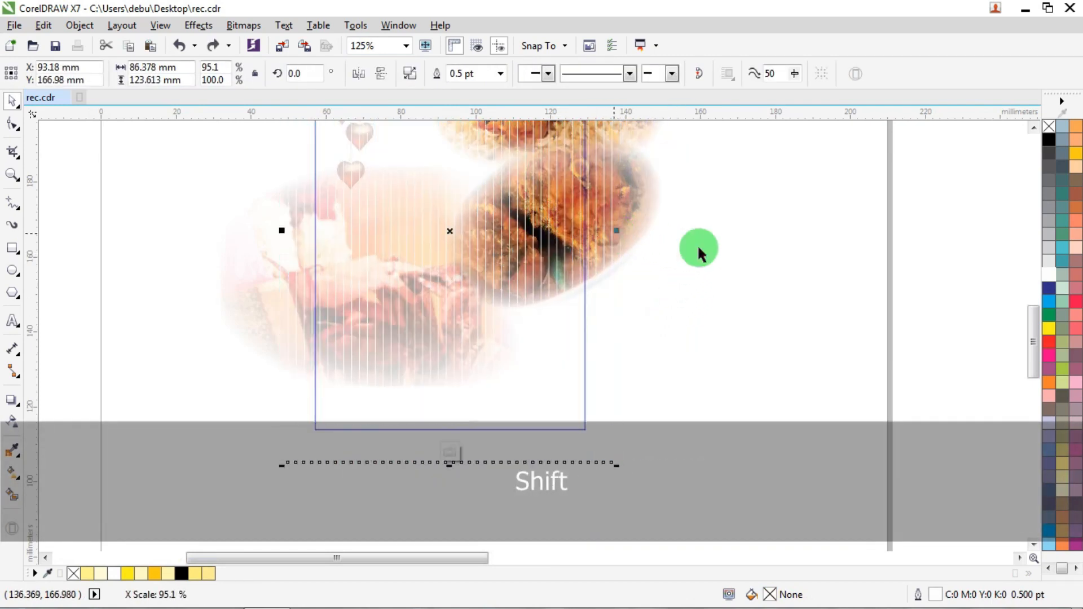
pyautogui.keyDown('ctrl'); pyautogui.click(685, 246); pyautogui.keyUp('ctrl')
pyautogui.click(686, 247)
# Step: Examine the white stripes over the photos and ornaments, both close up and across the whole design
pyautogui.scroll(-2, 632, 186)
pyautogui.scroll(6, 620, 305)
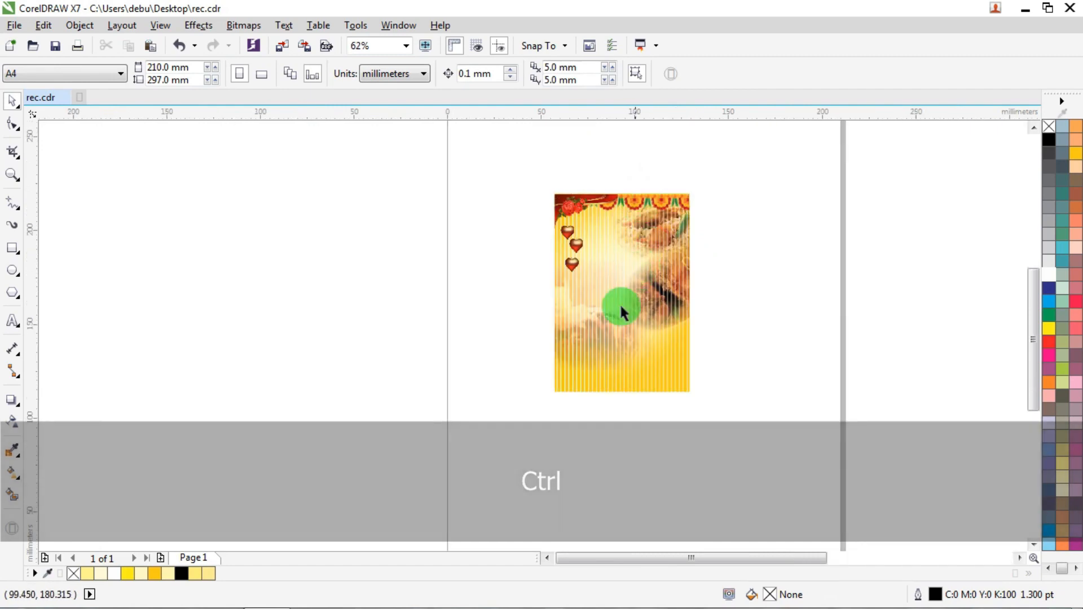
pyautogui.scroll(-3, 629, 350)
pyautogui.scroll(2, 652, 249)
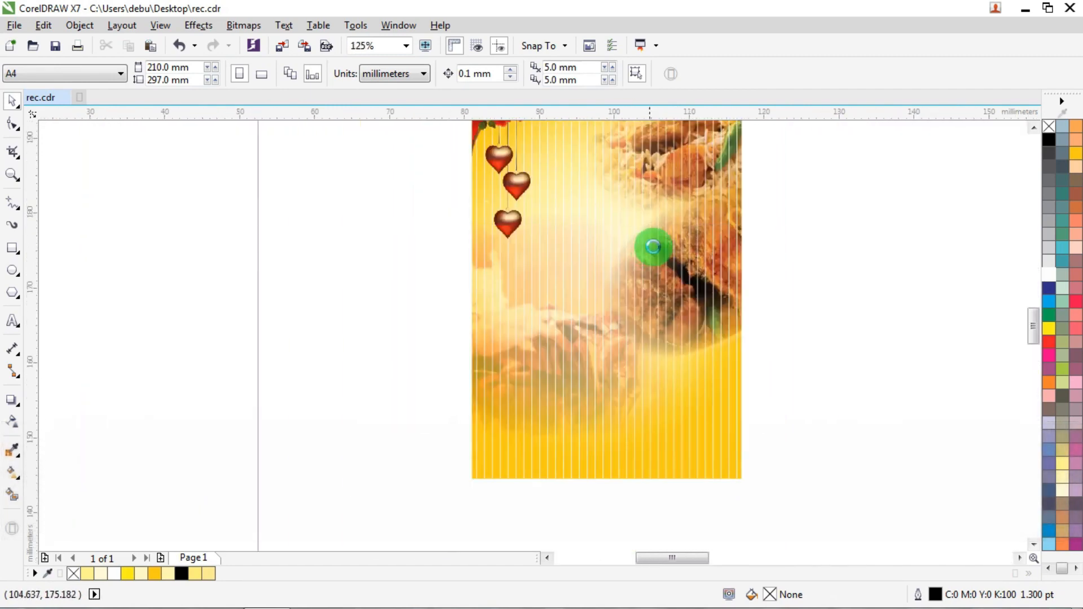
pyautogui.scroll(-2, 654, 237)
pyautogui.scroll(2, 639, 162)
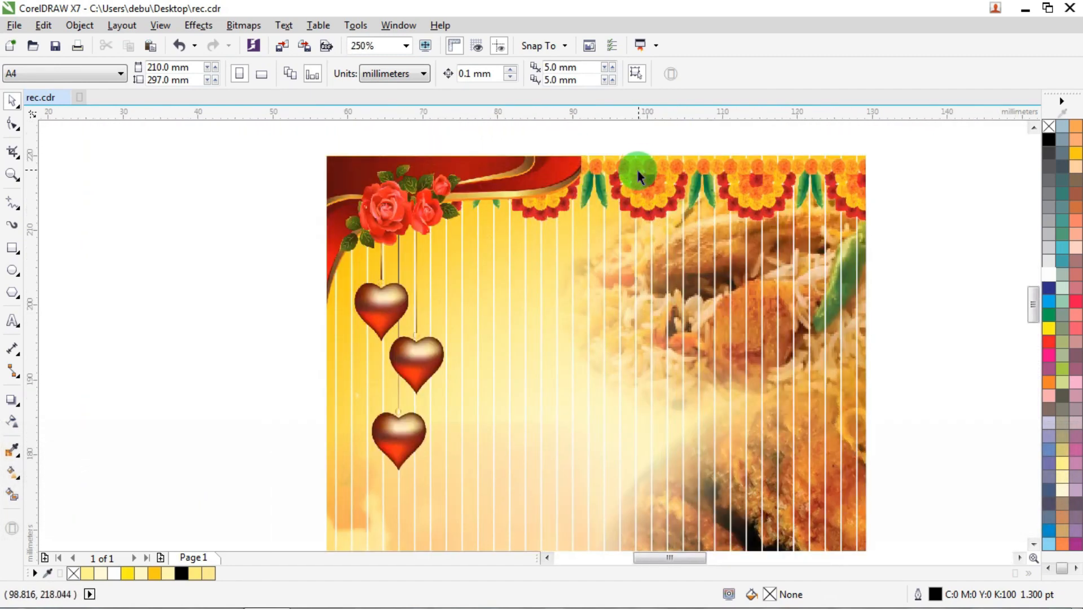
pyautogui.scroll(-3, 637, 167)
pyautogui.scroll(3, 645, 233)
# Step: Move the "Happy Wedding Reception Ceremony of" heading from beside the page to just above the design
pyautogui.scroll(-4, 638, 225)
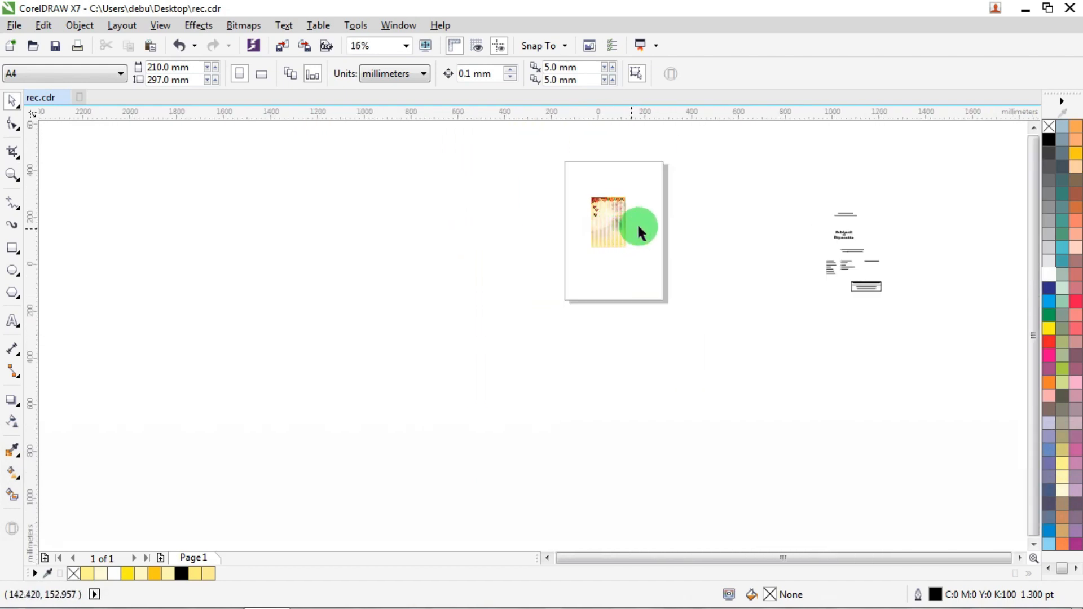
pyautogui.scroll(1, 729, 220)
pyautogui.moveTo(912, 239); pyautogui.dragTo(404, 194)
pyautogui.scroll(1, 409, 204)
pyautogui.scroll(2, 405, 194)
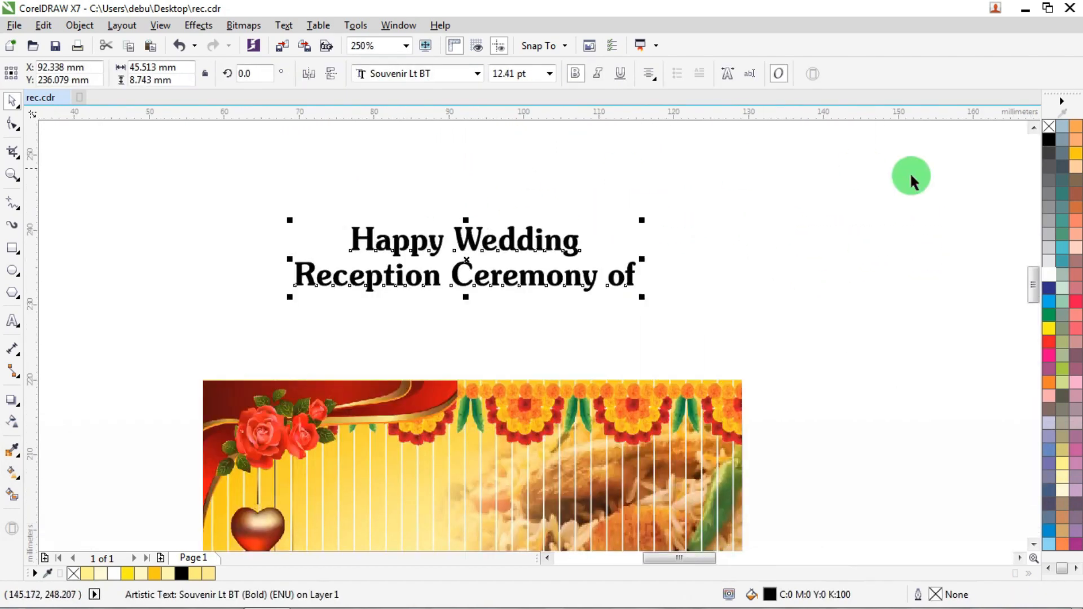
# Step: Fill the heading text with blue (C100 M100), move it onto the card below the garland and centre it horizontally on the card
pyautogui.click(1049, 289)
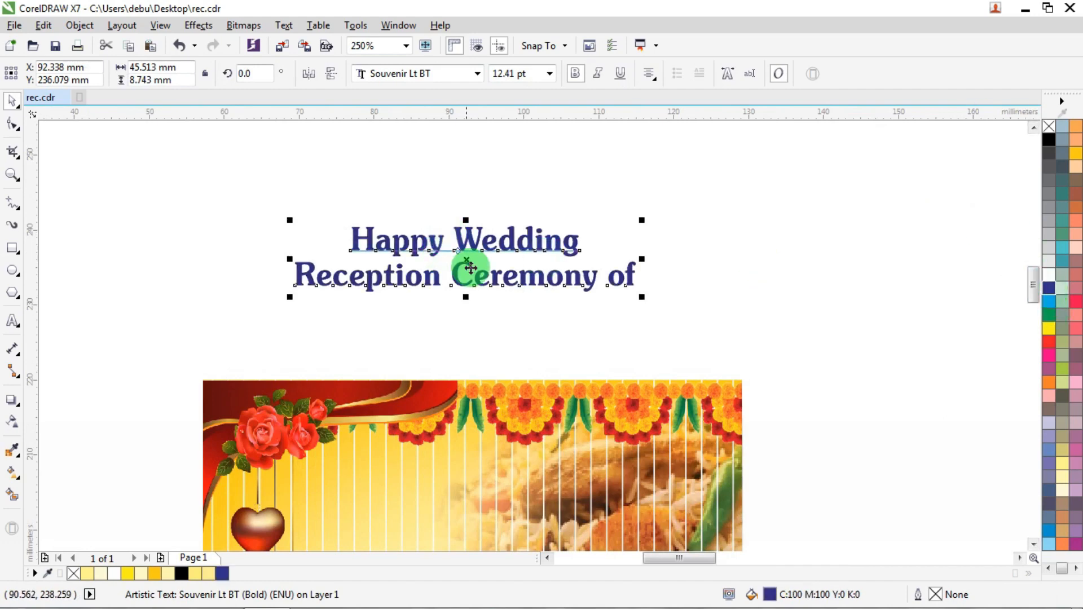
pyautogui.scroll(-1, 482, 264)
pyautogui.moveTo(479, 273); pyautogui.dragTo(490, 385)
pyautogui.scroll(1, 487, 382)
pyautogui.keyDown('shift'); pyautogui.click(470, 453); pyautogui.keyUp('shift')
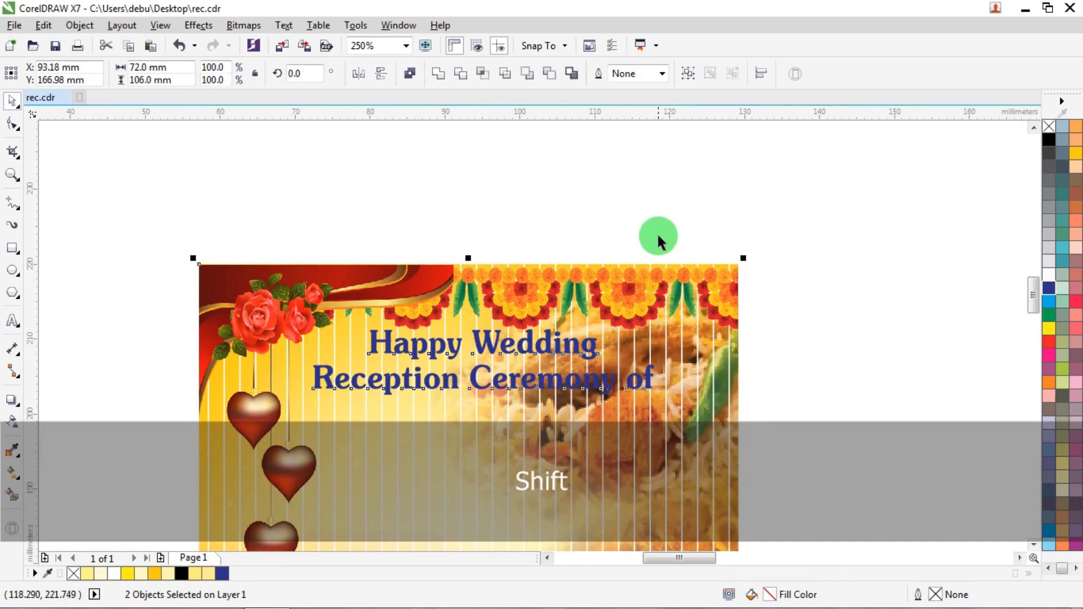
pyautogui.press('c')
pyautogui.click(651, 217)
# Step: Nudge the heading text up the card to a vertical position of about 208.7 mm
pyautogui.scroll(-1, 650, 218)
pyautogui.moveTo(789, 219); pyautogui.dragTo(409, 349)
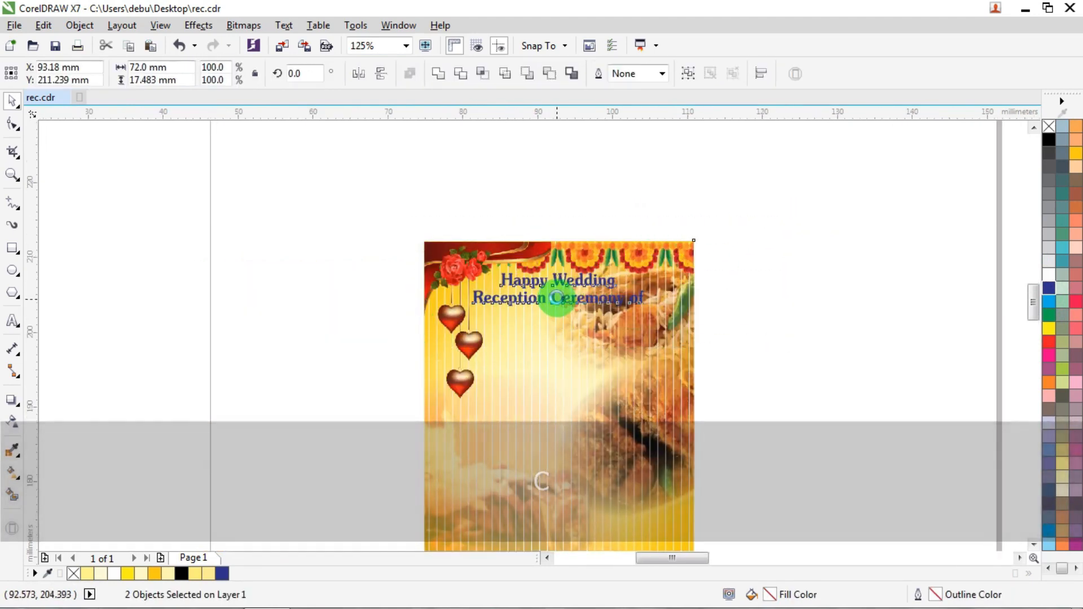
pyautogui.scroll(1, 905, 242)
pyautogui.click(893, 317)
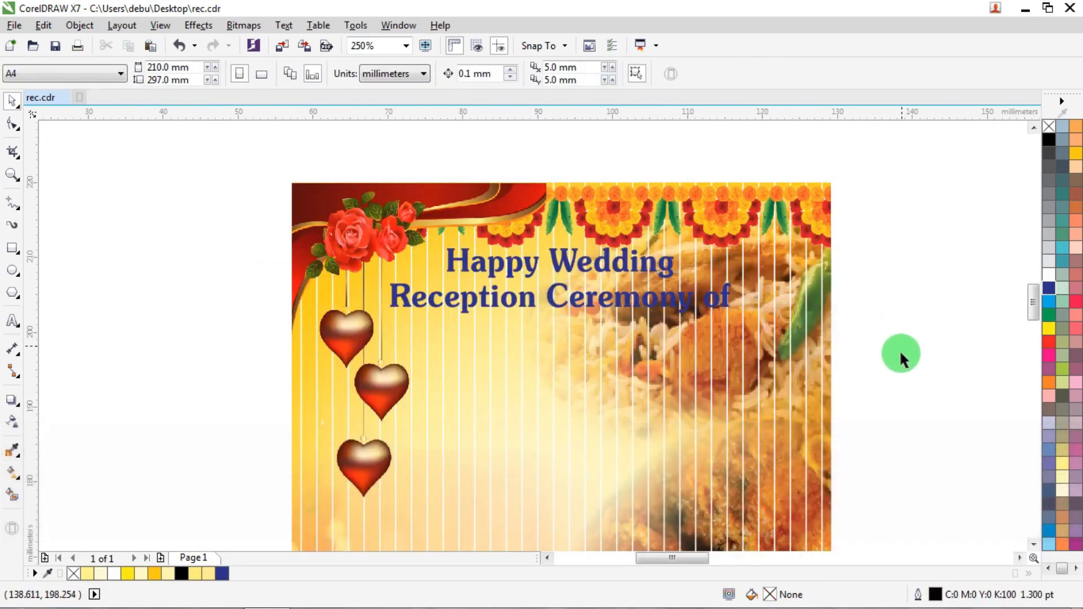
pyautogui.moveTo(917, 370); pyautogui.dragTo(361, 233)
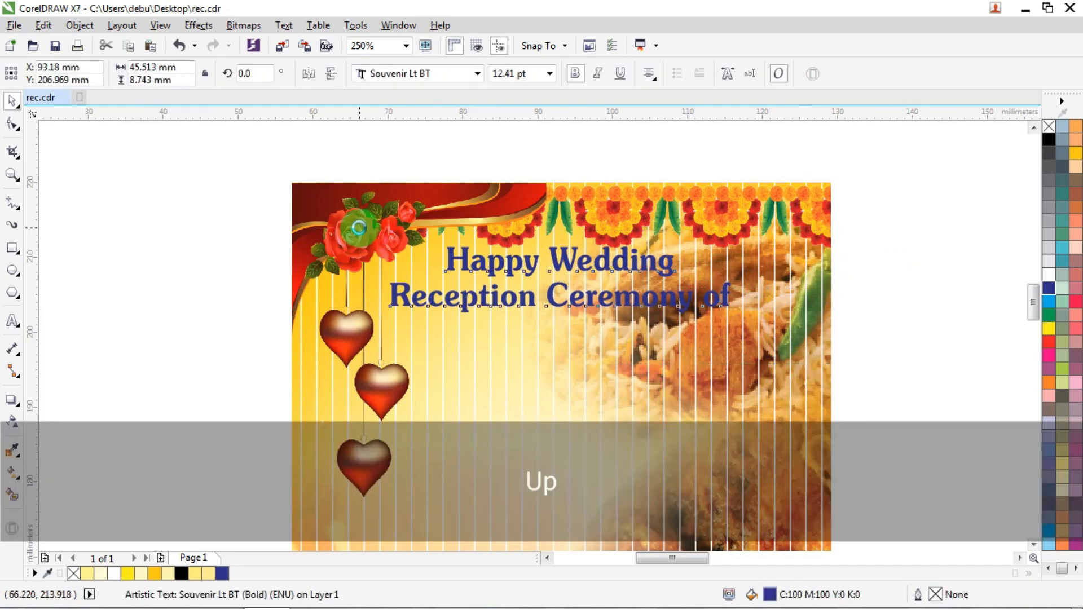
pyautogui.press('Up')
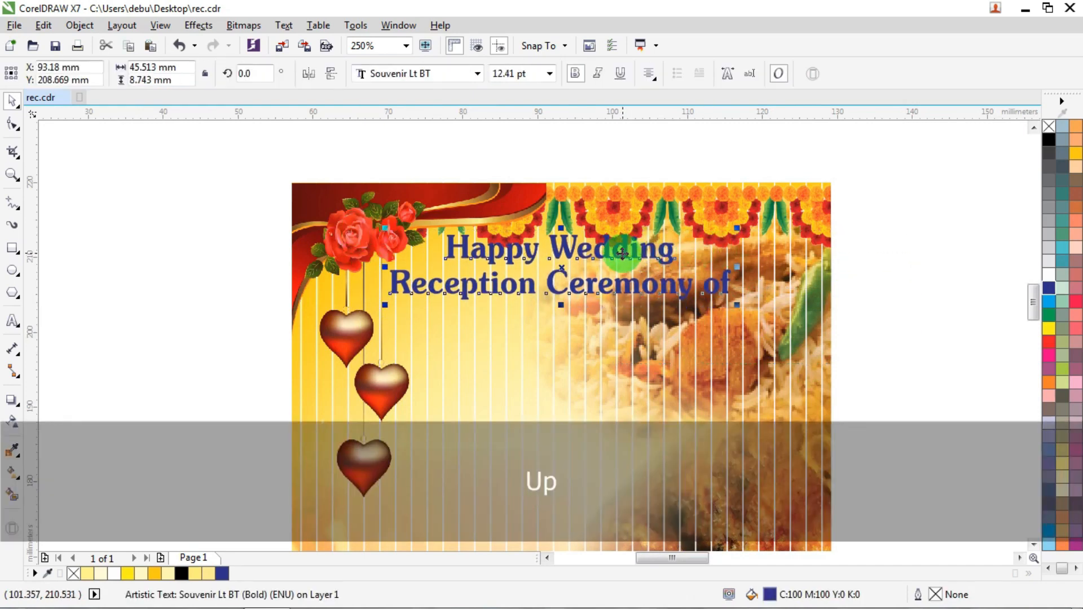
# Step: Give the heading a white backing with a 2 pt white outline, and paste the original blue text in front of it
pyautogui.rightClick(622, 254)
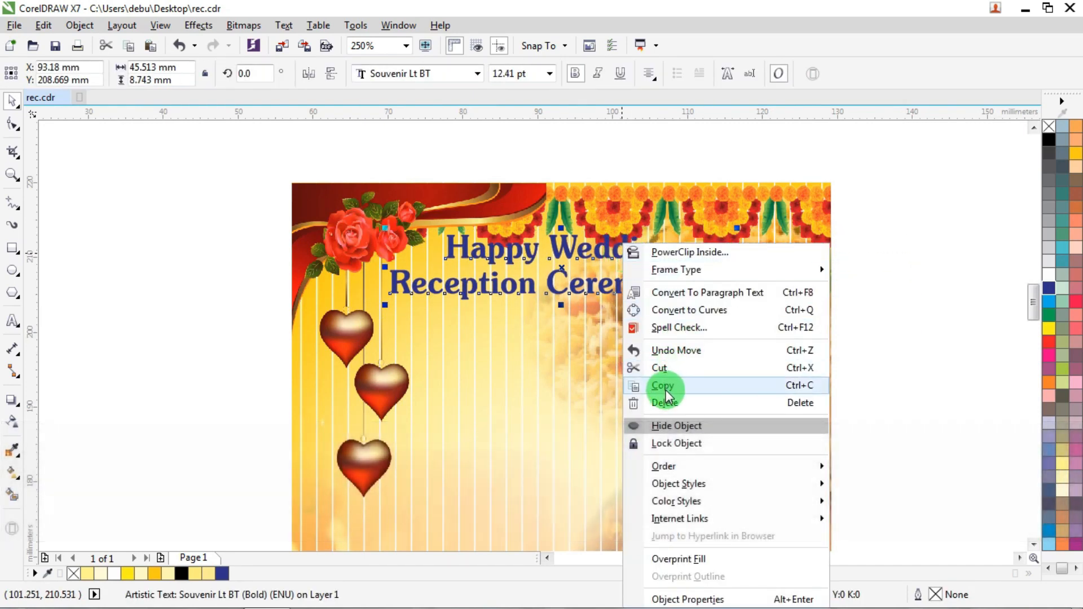
pyautogui.click(665, 387)
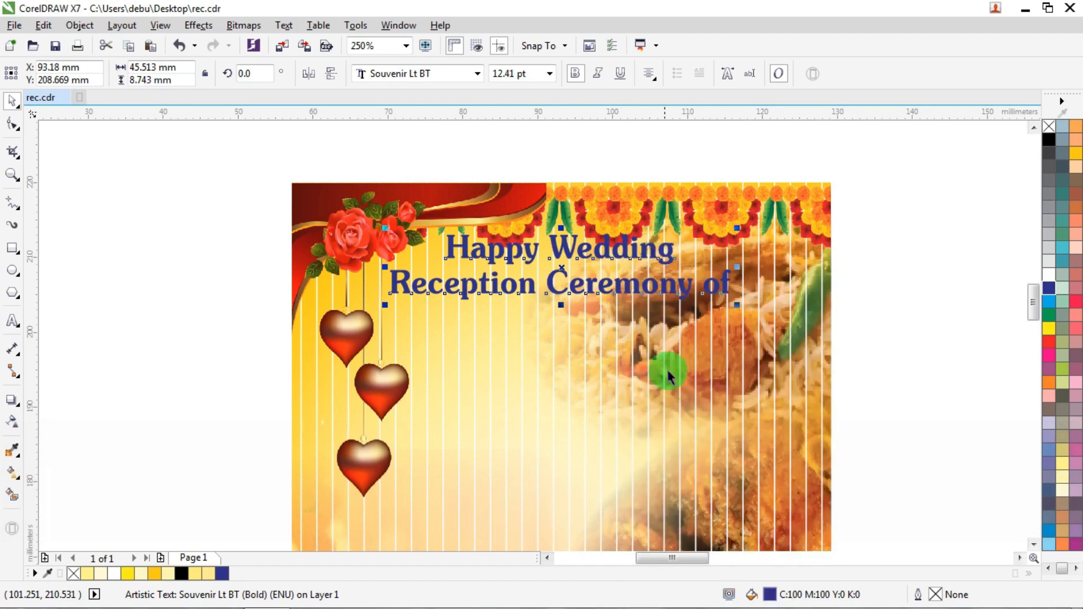
pyautogui.click(1048, 273)
pyautogui.rightClick(1048, 273)
pyautogui.press('F12')
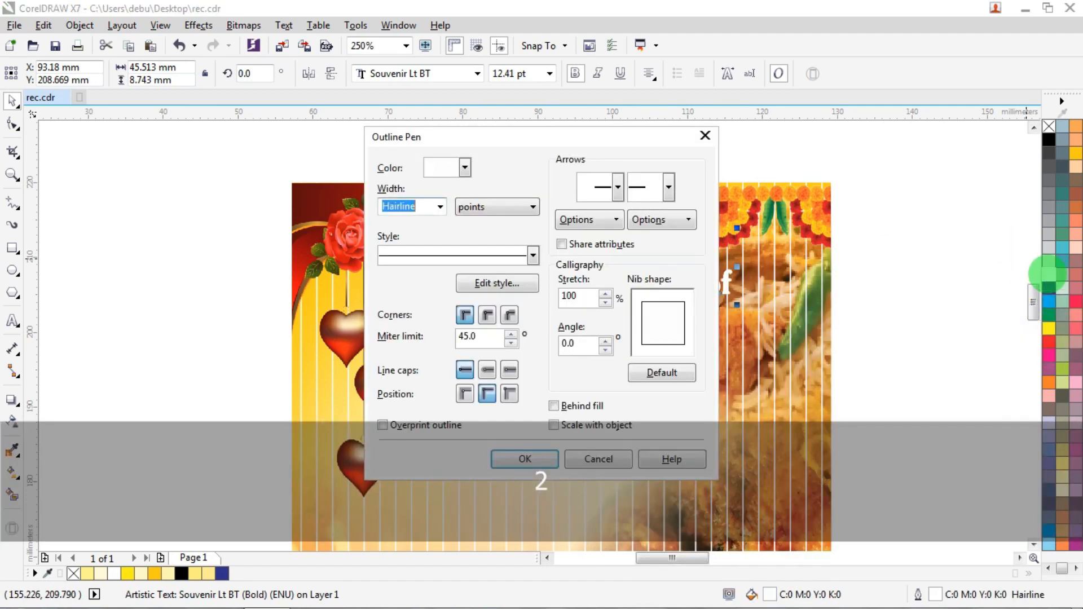
pyautogui.press('Return')
pyautogui.rightClick(879, 163)
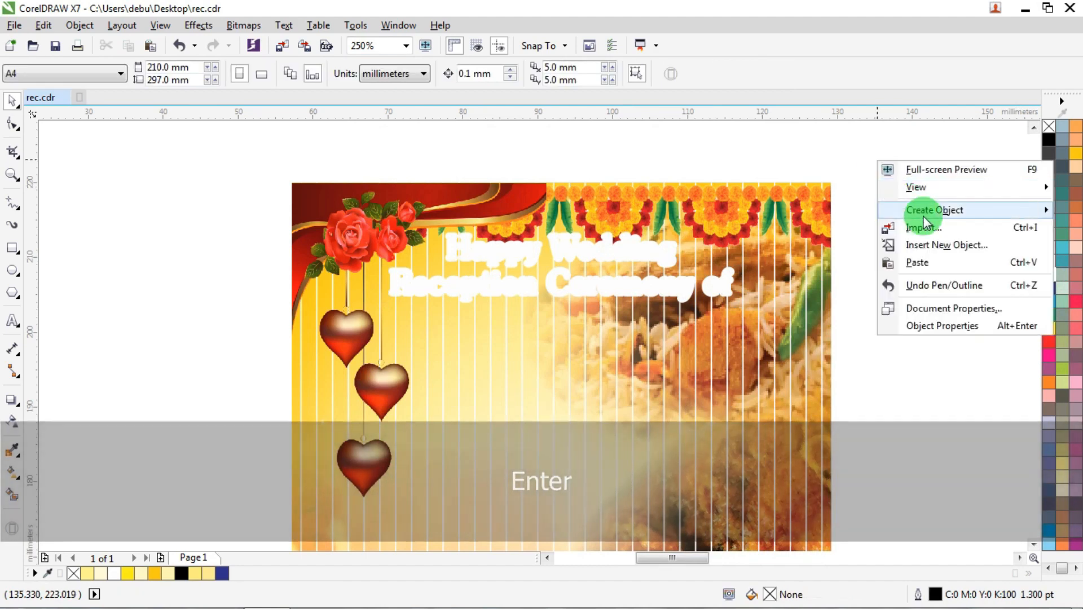
pyautogui.click(919, 263)
pyautogui.click(496, 212)
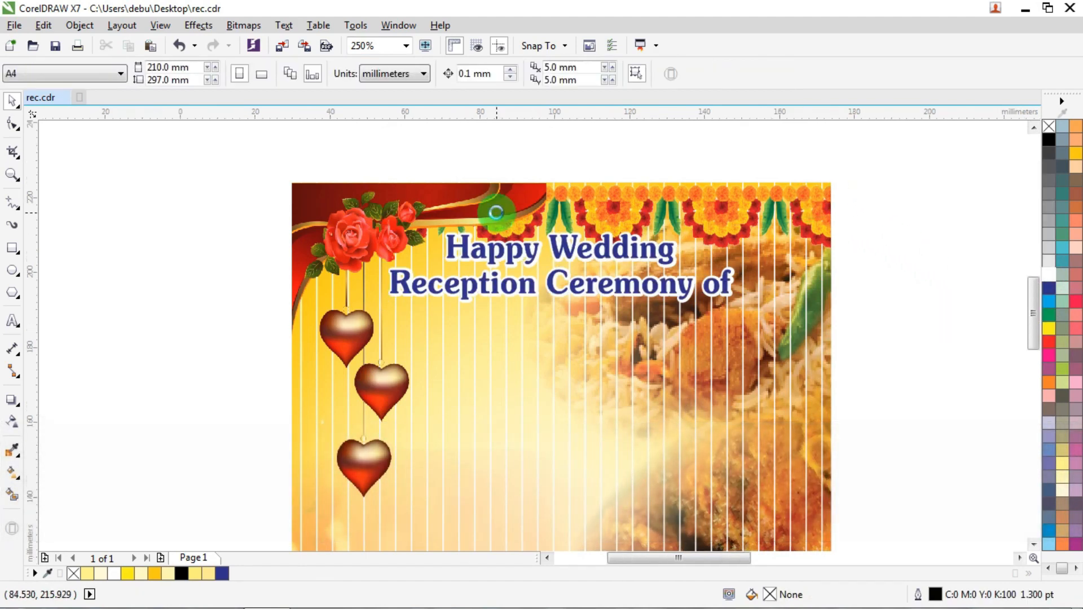
# Step: Move the couple's names group from beside the page to below the heading and centre it horizontally on the card
pyautogui.scroll(-5, 496, 213)
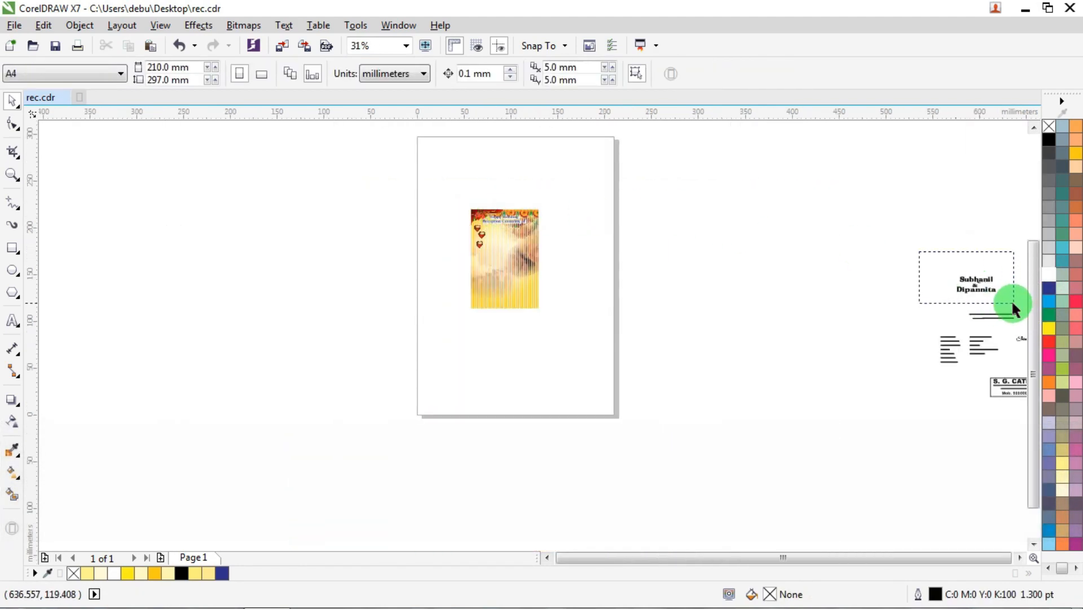
pyautogui.click(1011, 300)
pyautogui.moveTo(969, 283); pyautogui.dragTo(498, 234)
pyautogui.scroll(3, 498, 235)
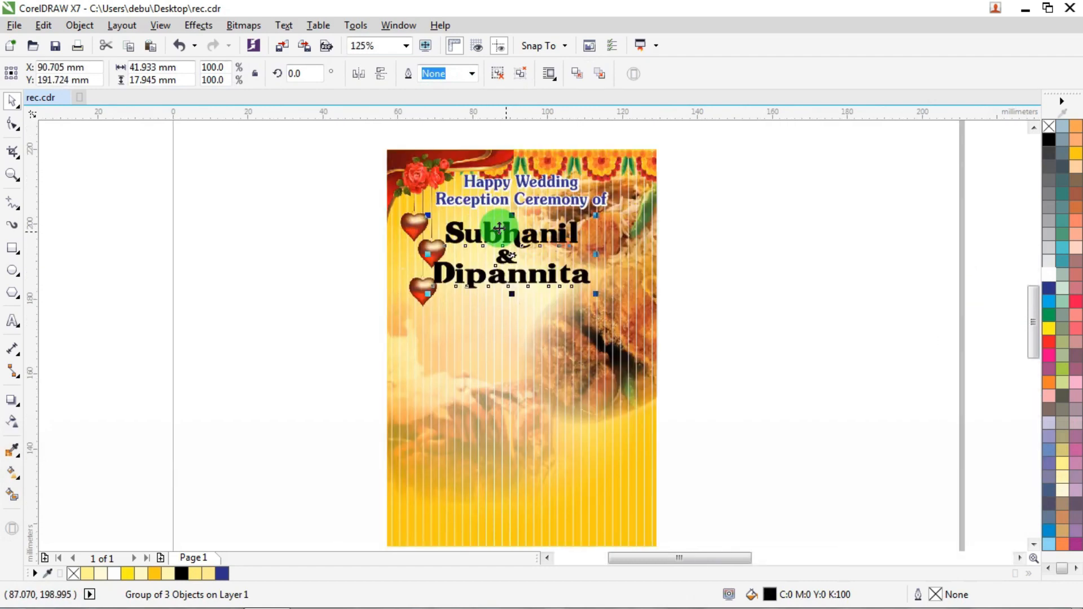
pyautogui.scroll(2, 500, 227)
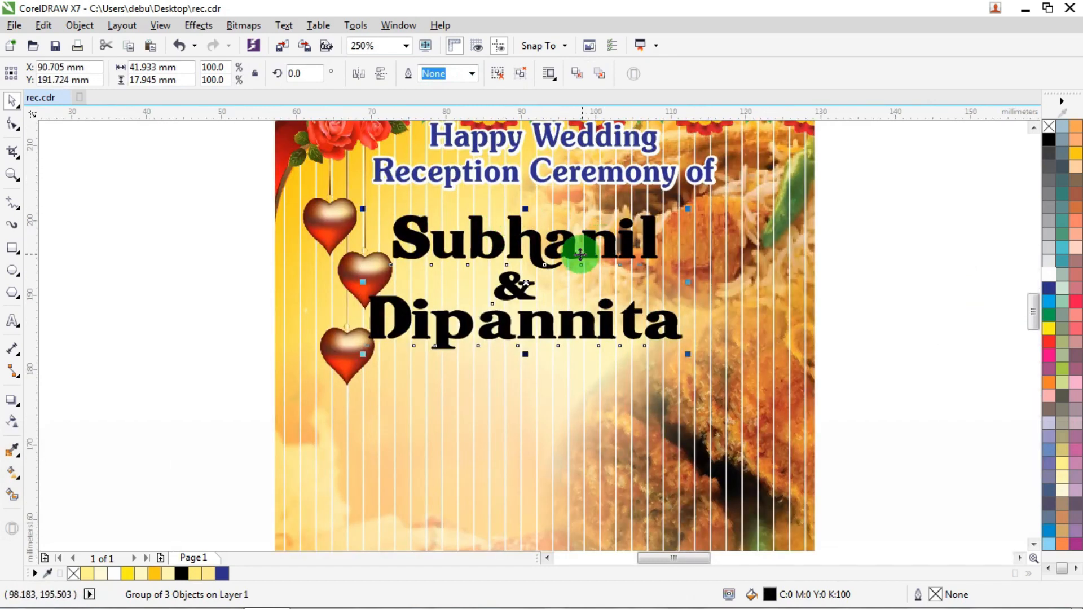
pyautogui.moveTo(581, 232); pyautogui.dragTo(581, 225)
pyautogui.keyDown('shift'); pyautogui.click(760, 349); pyautogui.keyUp('shift')
pyautogui.press('c')
pyautogui.click(909, 346)
# Step: Fill the couple's names with red (M100 Y100) and adjust their height under the heading to about Y 193.4 mm
pyautogui.moveTo(915, 375); pyautogui.dragTo(296, 198)
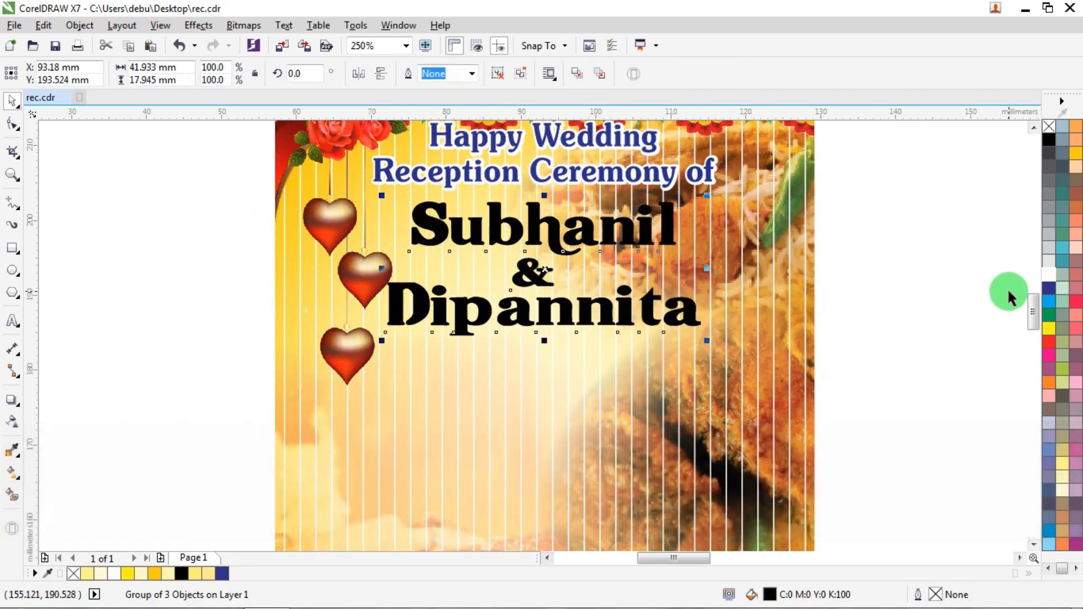
pyautogui.click(1050, 342)
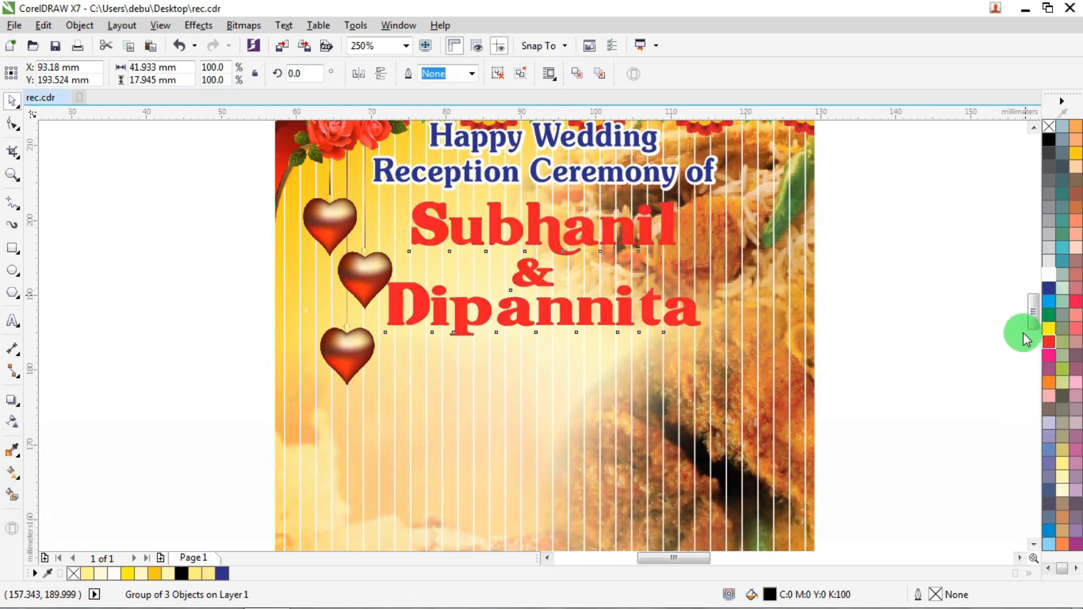
pyautogui.press('Up')
pyautogui.press('Up')
pyautogui.press('Up')
pyautogui.press('Up')
pyautogui.press('Up')
pyautogui.press('Up')
pyautogui.press('Up')
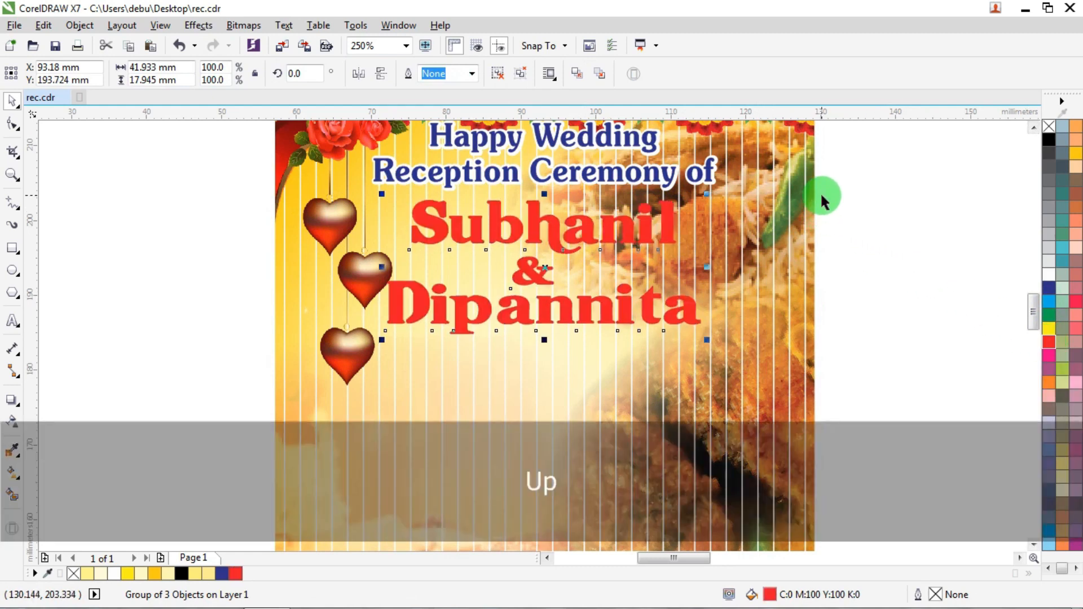
pyautogui.press('Up')
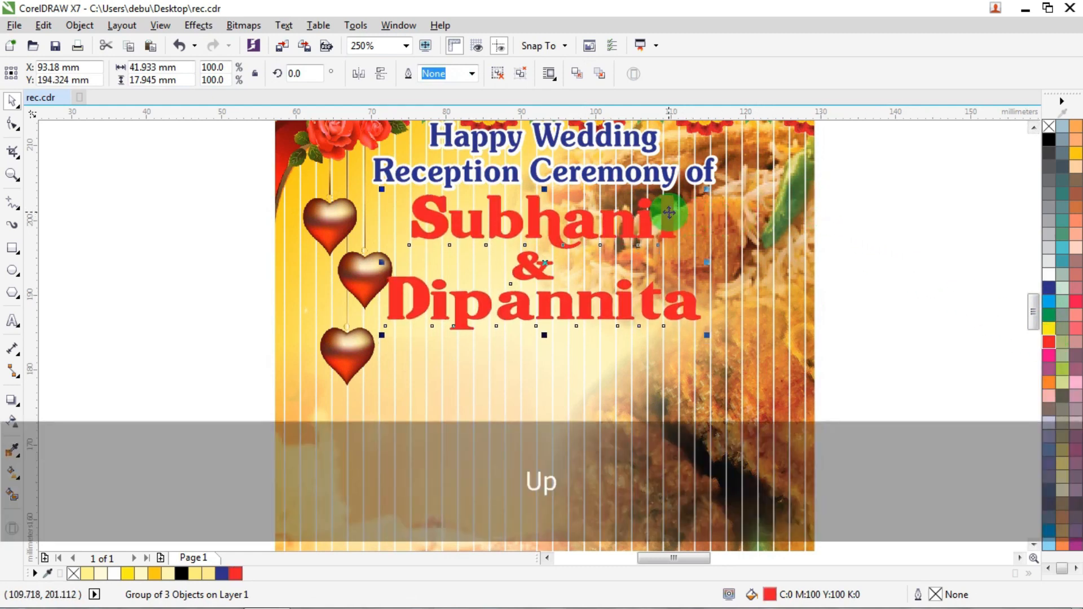
pyautogui.press('Down')
pyautogui.press('Down')
pyautogui.press('Down')
pyautogui.press('Down')
pyautogui.press('Down')
pyautogui.press('Down')
pyautogui.press('Down')
pyautogui.press('Down')
pyautogui.press('Down')
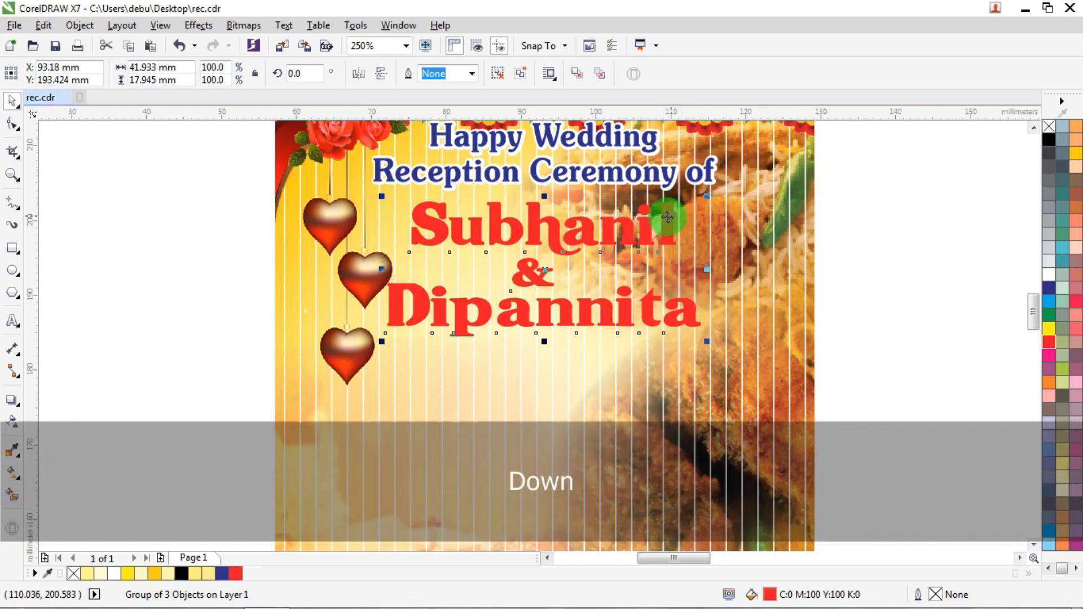
# Step: Give the couple's names a white backing with a 2 pt white outline, and paste the original red text in front
pyautogui.rightClick(668, 219)
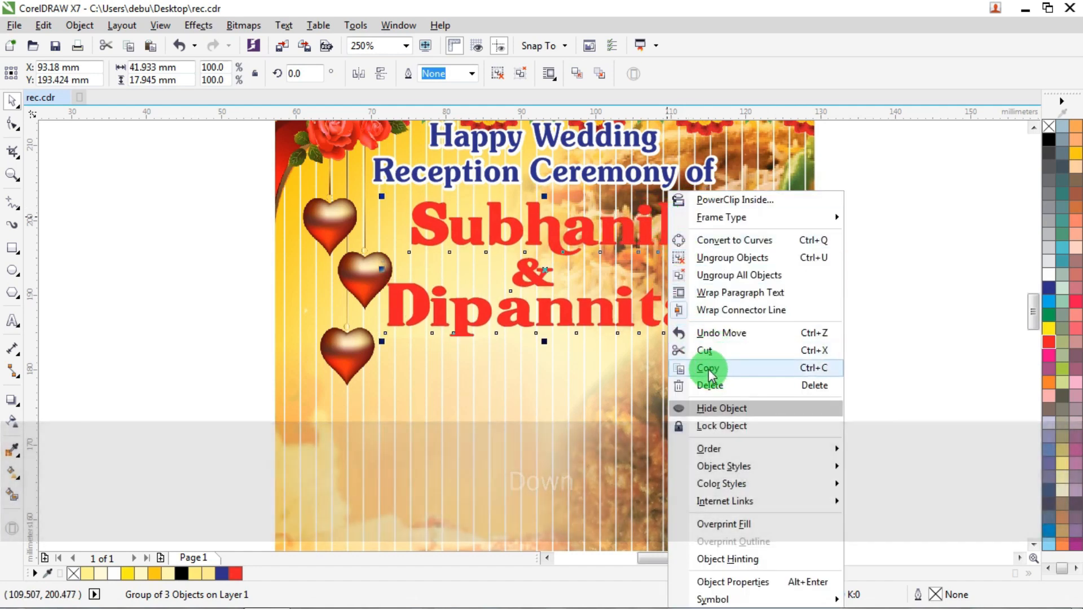
pyautogui.click(708, 368)
pyautogui.click(1044, 276)
pyautogui.rightClick(1044, 275)
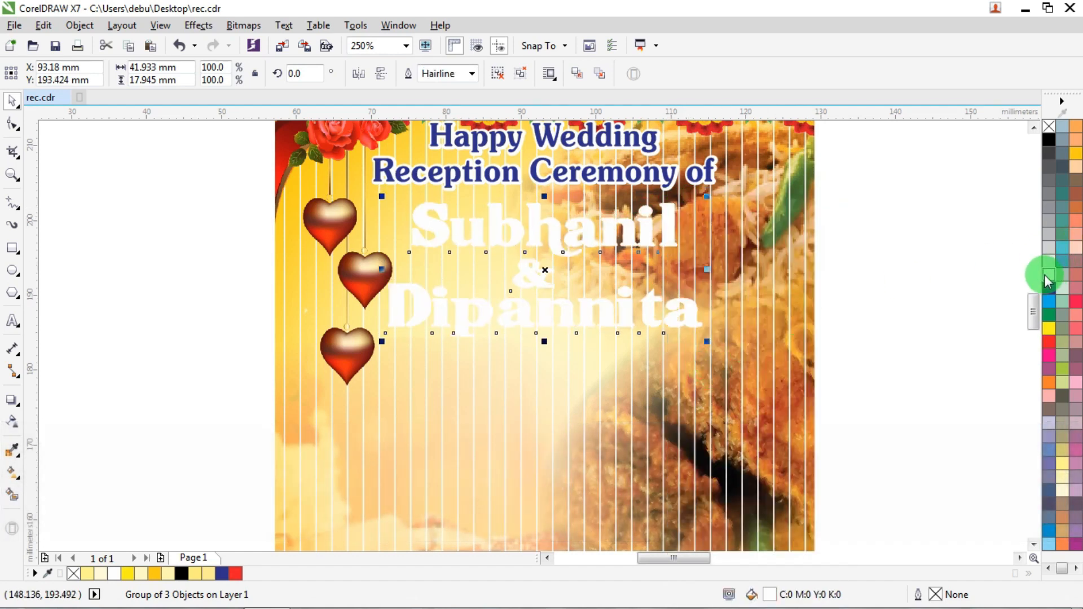
pyautogui.press('F12')
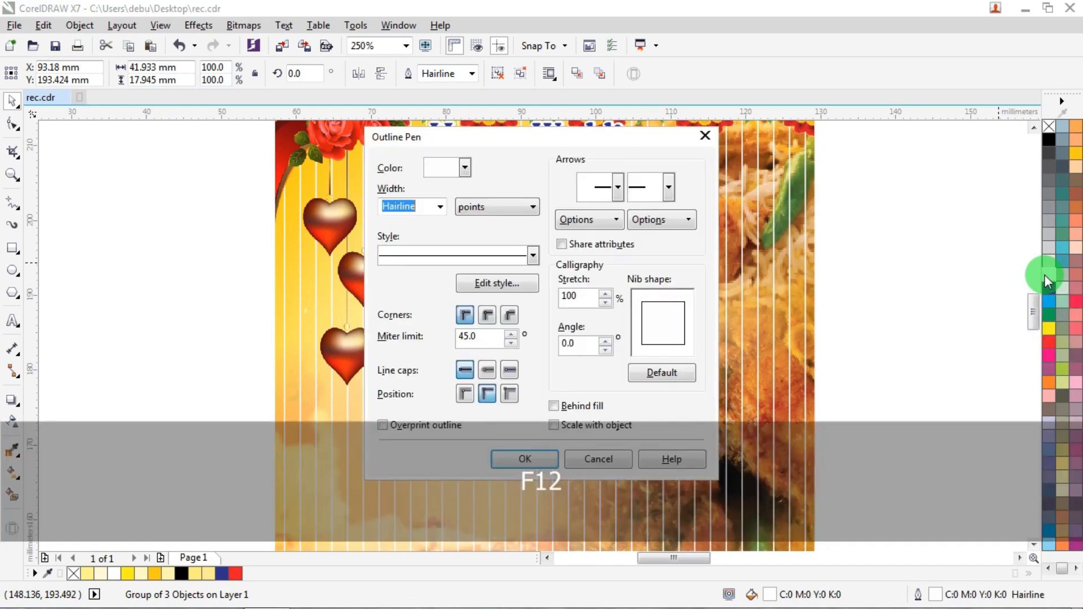
pyautogui.write('1.3')
pyautogui.press('Return')
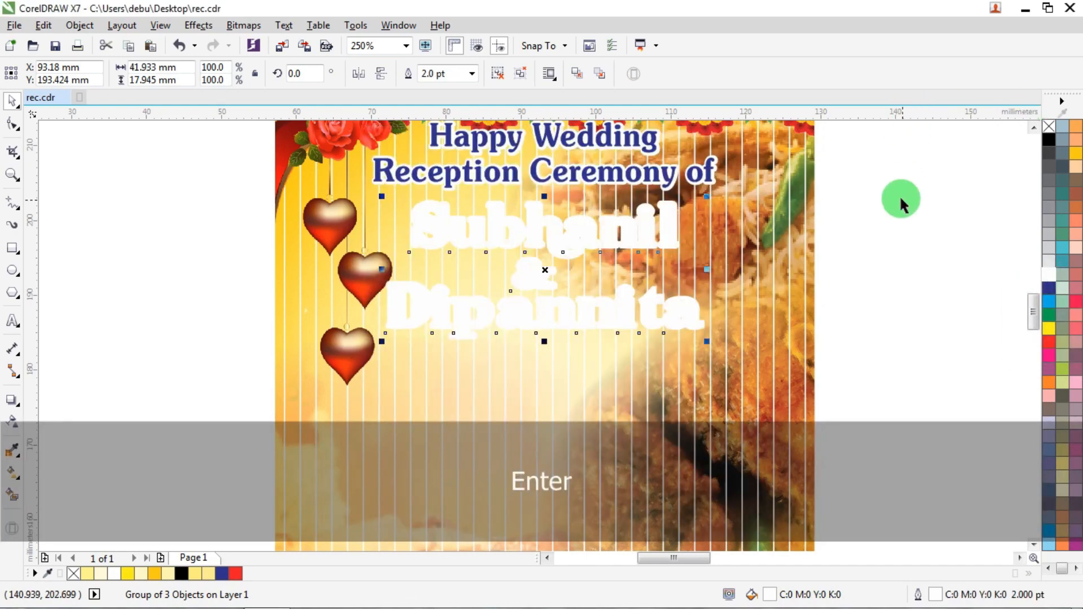
pyautogui.click(899, 195)
pyautogui.rightClick(884, 193)
pyautogui.click(886, 271)
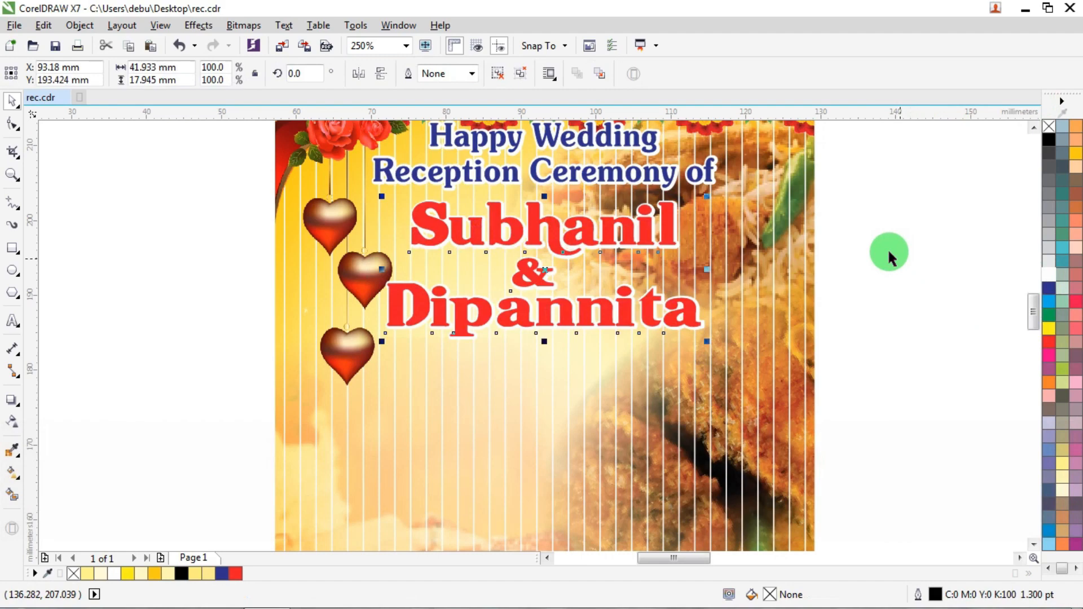
pyautogui.click(871, 220)
# Step: Move the date and venue lines from beside the page to just below the couple's names and fill them with blue (C100 M100)
pyautogui.scroll(3, 655, 299)
pyautogui.scroll(-3, 525, 265)
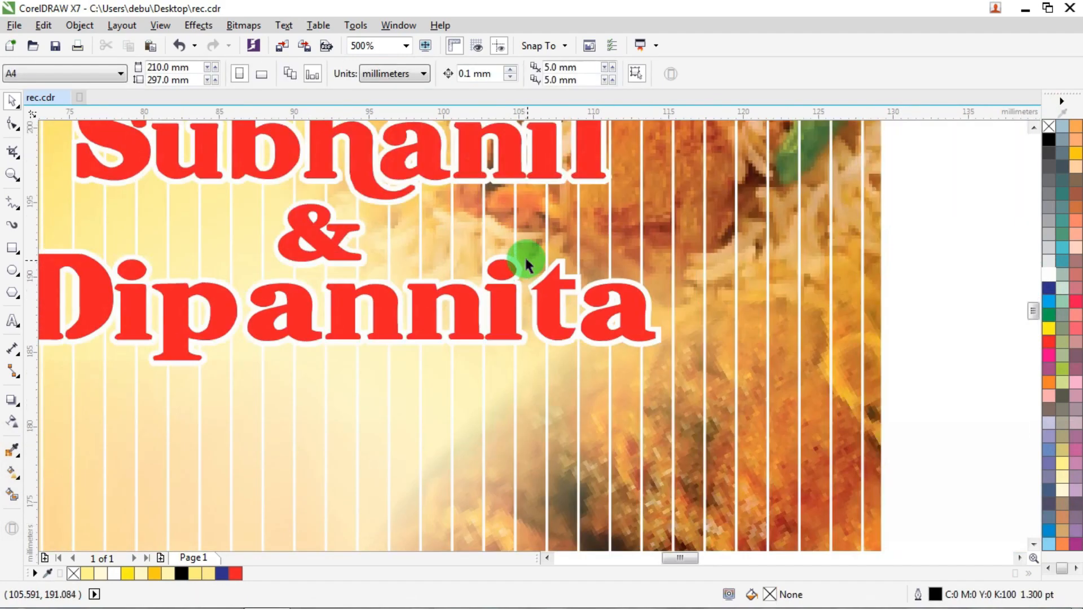
pyautogui.scroll(-3, 804, 261)
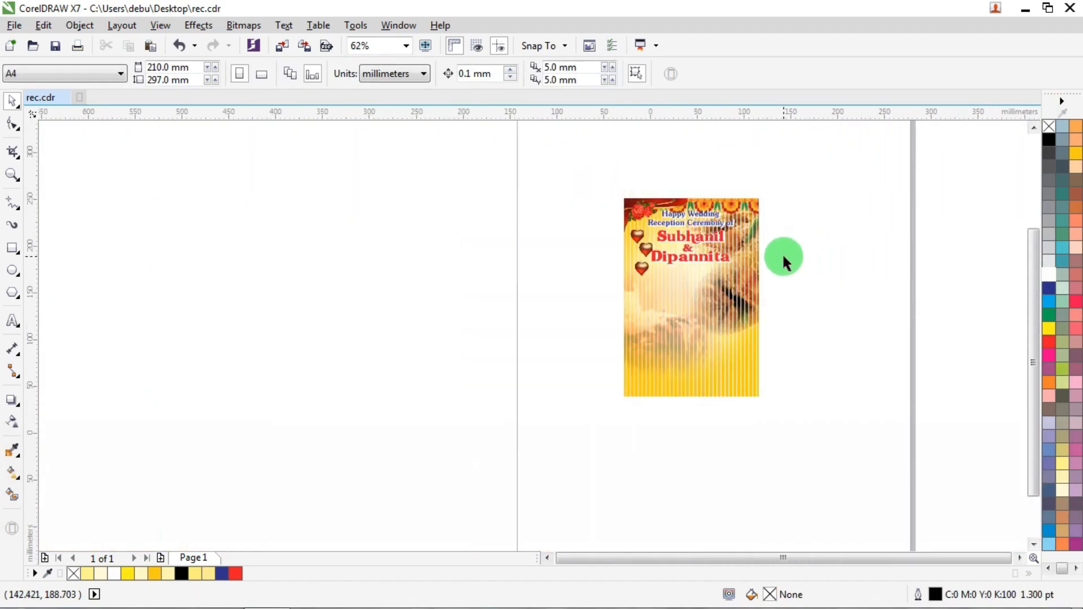
pyautogui.scroll(-2, 786, 259)
pyautogui.scroll(-4, 683, 248)
pyautogui.scroll(6, 749, 257)
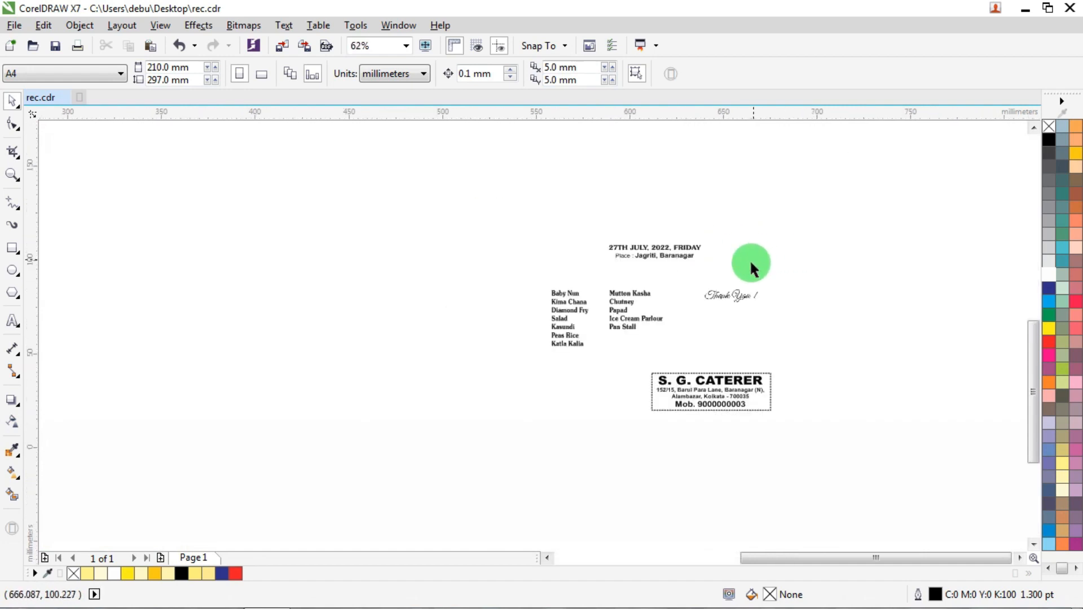
pyautogui.moveTo(552, 222); pyautogui.dragTo(351, 285)
pyautogui.scroll(-4, 670, 262)
pyautogui.scroll(5, 444, 218)
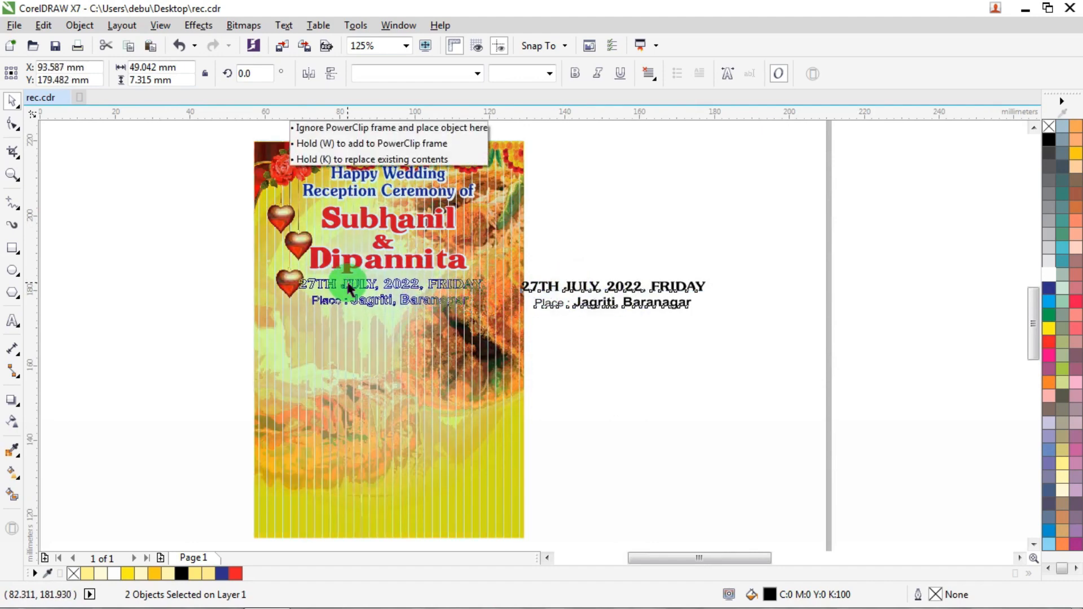
pyautogui.scroll(2, 351, 285)
pyautogui.click(1047, 287)
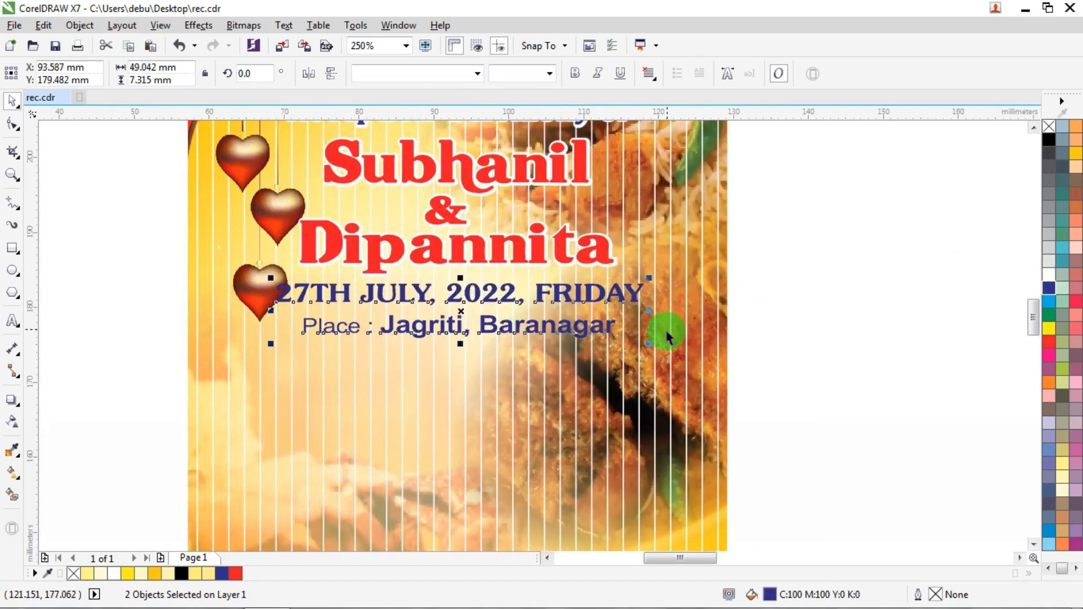
# Step: Enlarge the date and venue lines to about 53 mm wide and centre them horizontally on the card
pyautogui.moveTo(652, 343); pyautogui.dragTo(668, 346)
pyautogui.keyDown('shift'); pyautogui.click(693, 264); pyautogui.keyUp('shift')
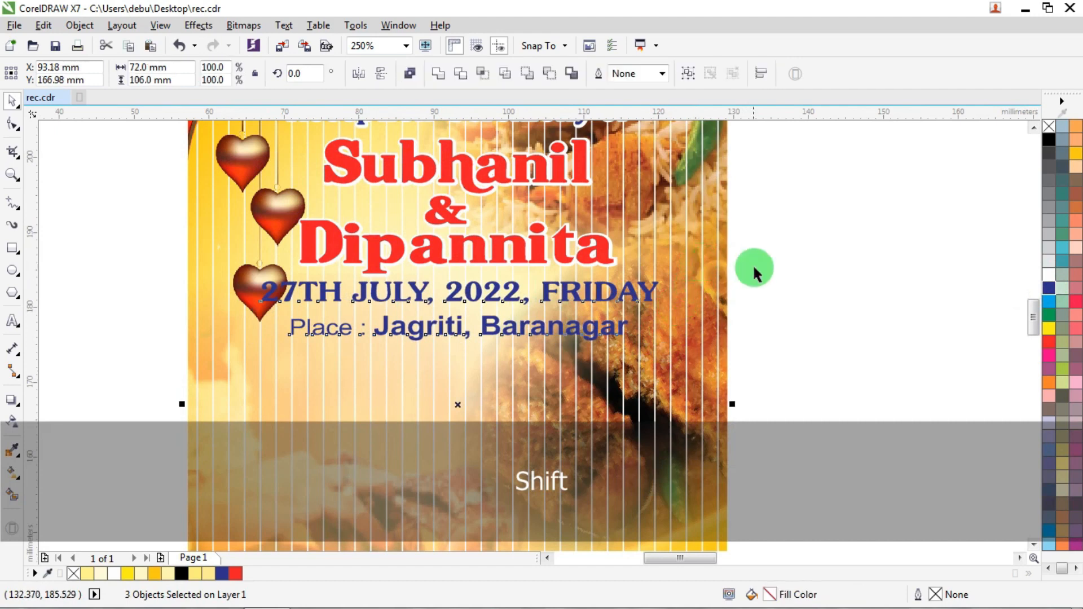
pyautogui.press('c')
pyautogui.click(826, 350)
# Step: Give the date and venue lines a white backing with a 2 pt white outline, and paste the blue text in front
pyautogui.moveTo(736, 400); pyautogui.dragTo(249, 272)
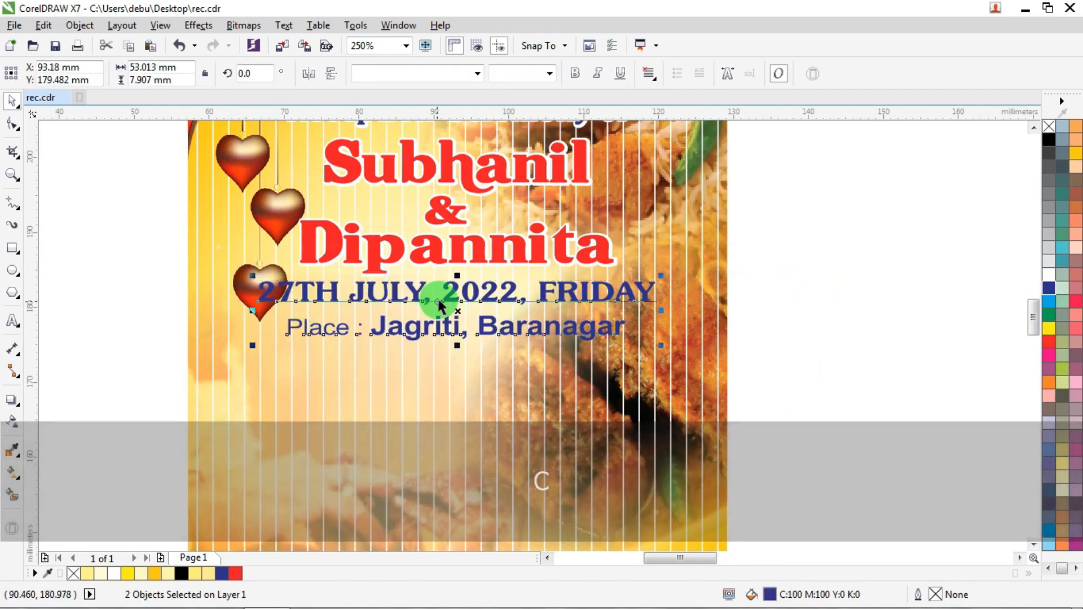
pyautogui.rightClick(460, 292)
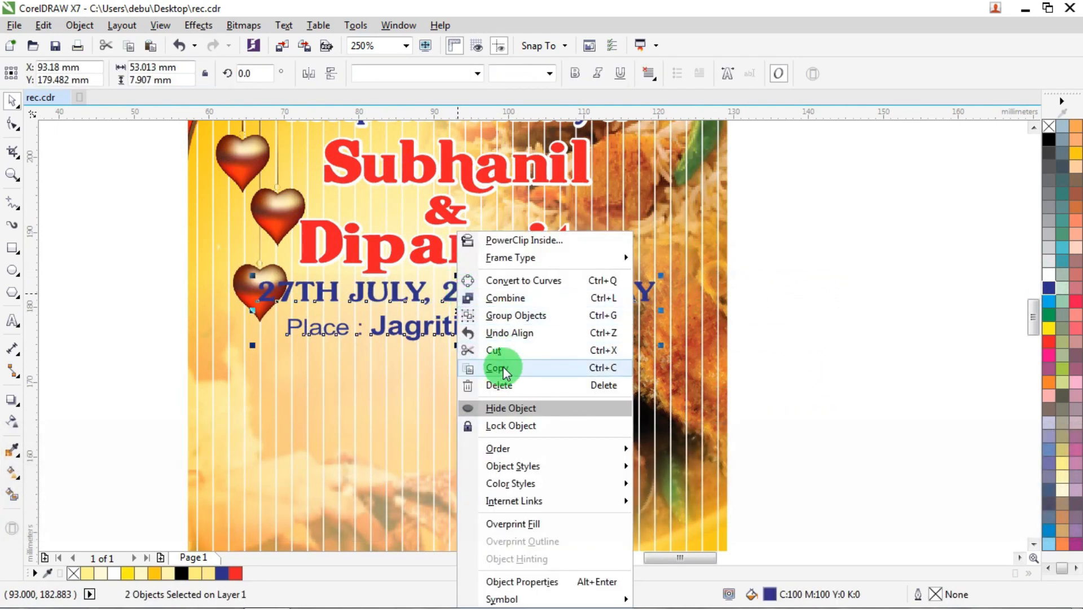
pyautogui.click(497, 368)
pyautogui.click(1050, 276)
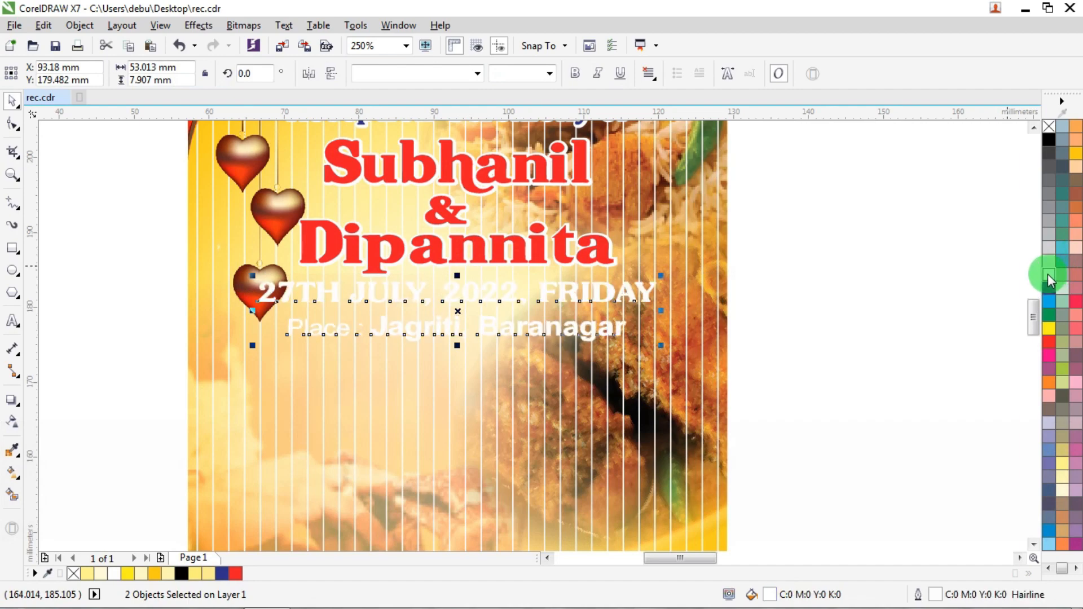
pyautogui.press('F12')
pyautogui.press('Return')
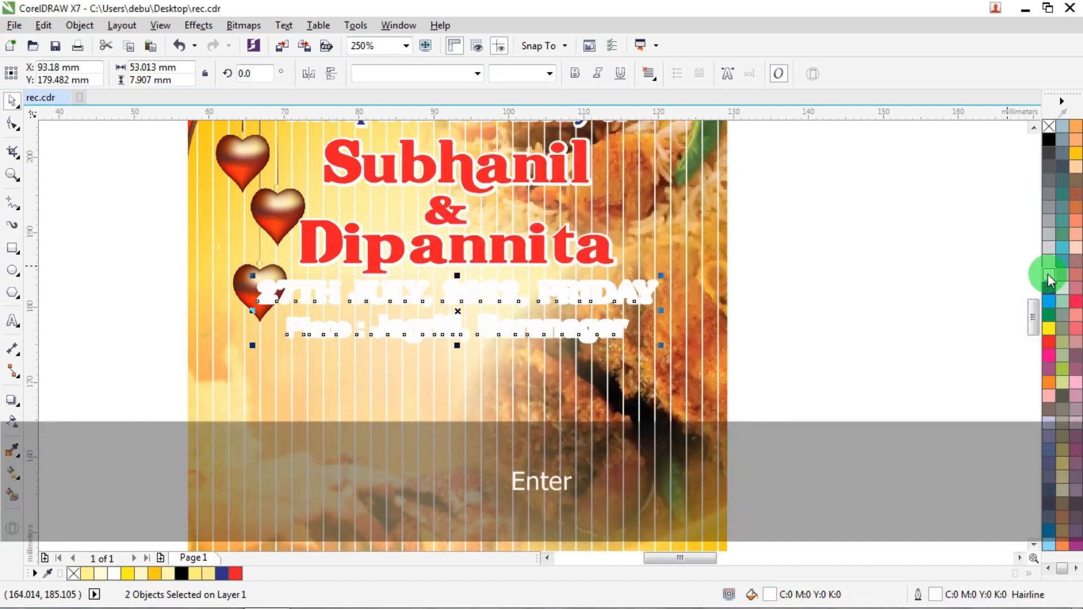
pyautogui.hotkey('ctrl', 'v')
# Step: Nudge the date and venue lines down 0.1 mm and widen them from the centre to about 54.9 mm
pyautogui.moveTo(830, 387); pyautogui.dragTo(225, 266)
pyautogui.press('Down')
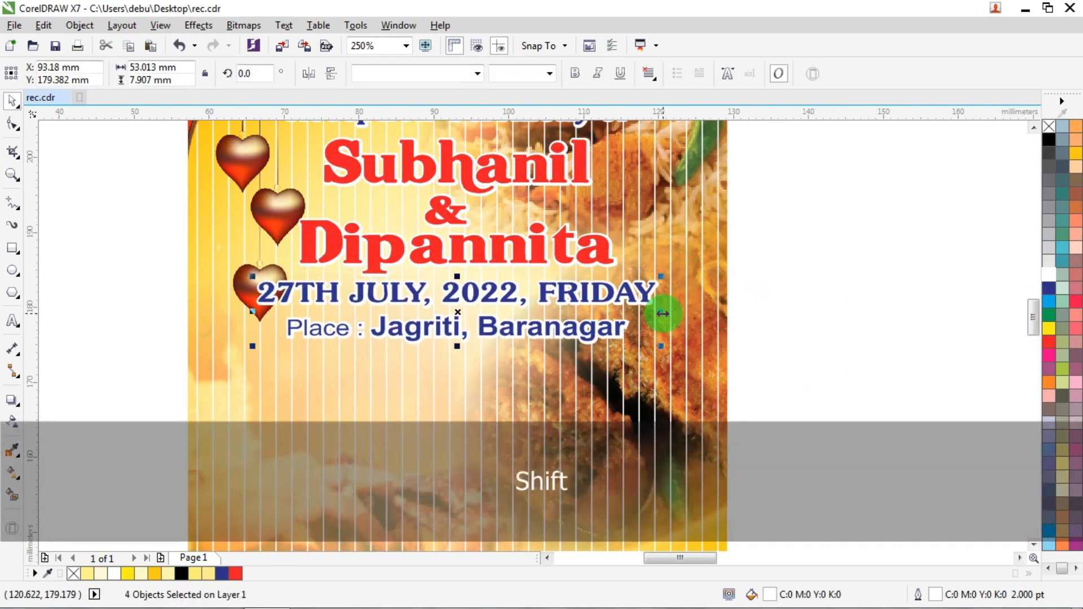
# Step: Move the framed caterer details from beside the page to just below the card
pyautogui.scroll(-5, 670, 310)
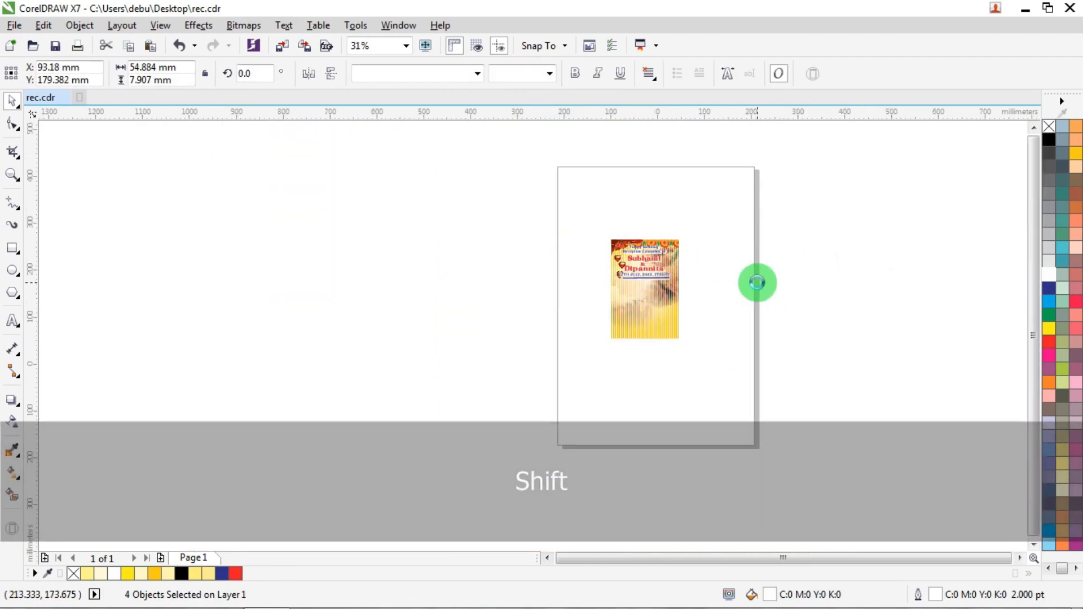
pyautogui.scroll(-3, 758, 281)
pyautogui.scroll(3, 891, 315)
pyautogui.moveTo(782, 359); pyautogui.dragTo(271, 276)
pyautogui.scroll(6, 271, 276)
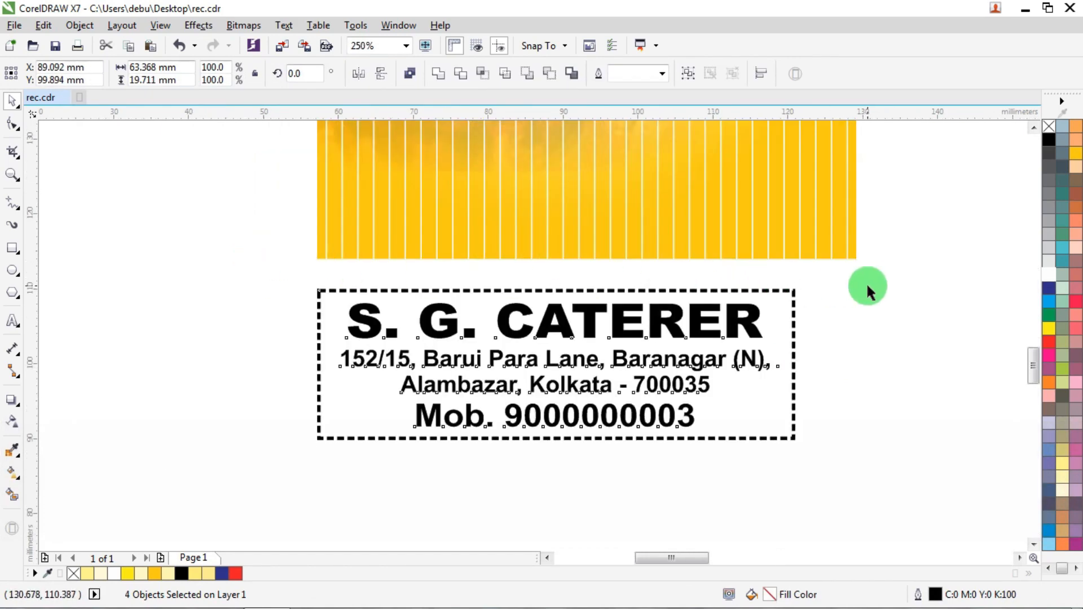
# Step: Fill the caterer frame with pale cream (Y20) and colour its dashed outline red
pyautogui.click(700, 289)
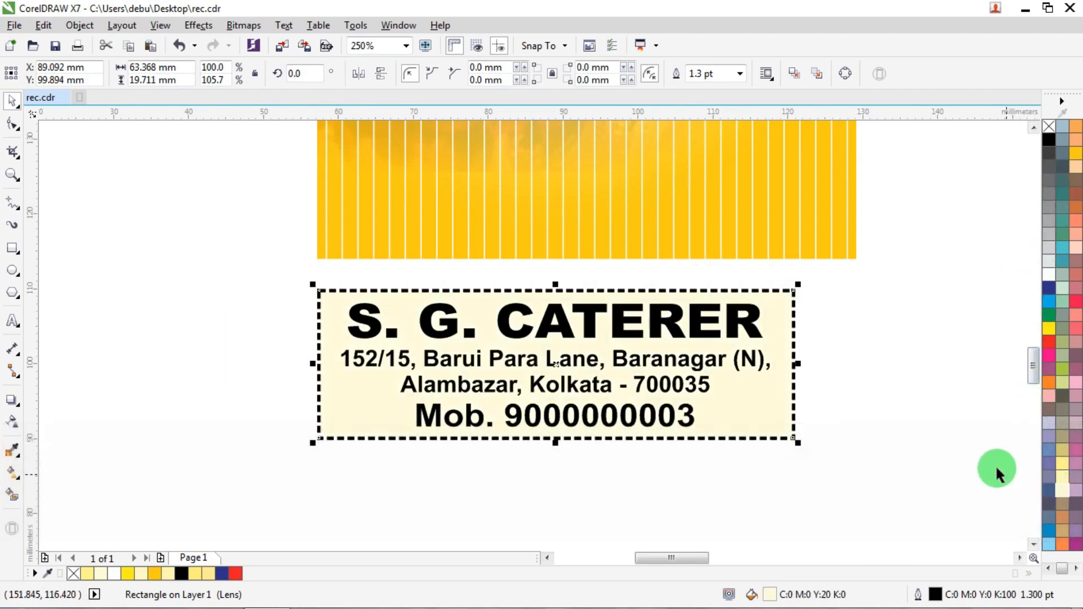
pyautogui.rightClick(1051, 345)
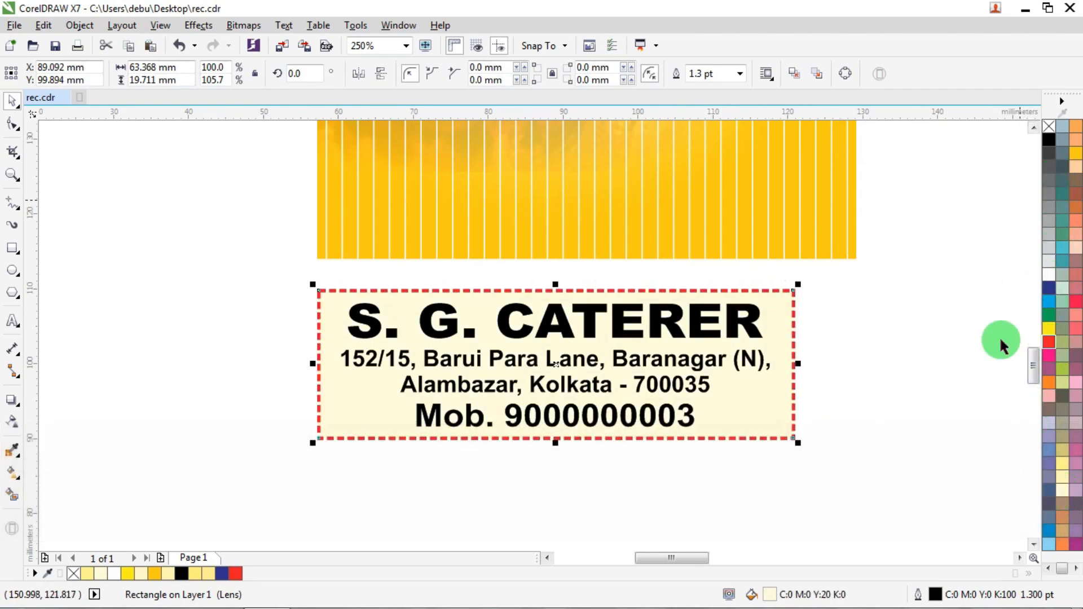
pyautogui.click(870, 319)
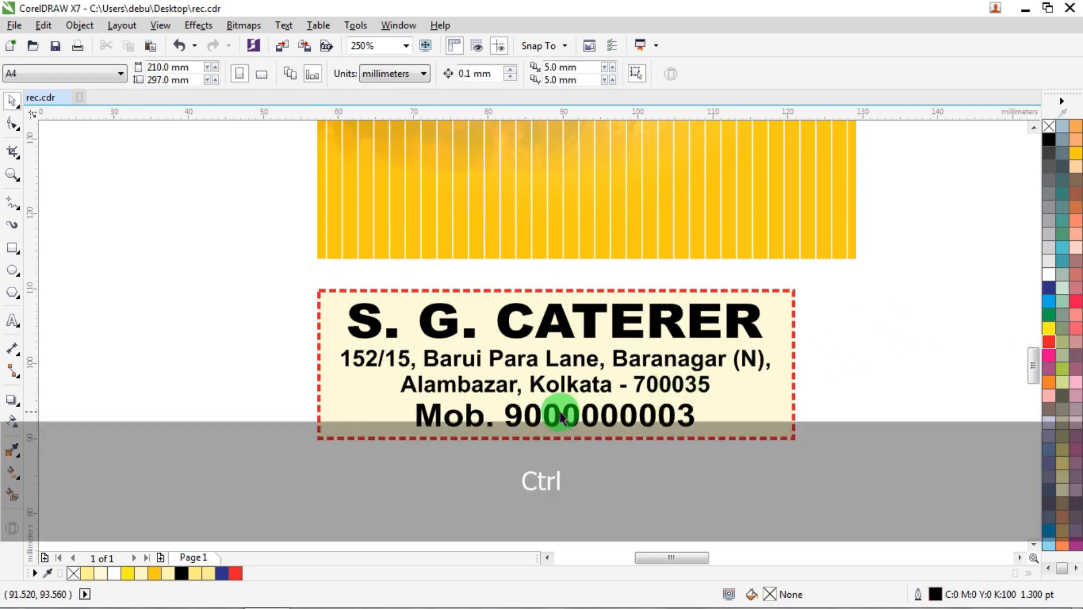
# Step: Fill the caterer's mobile line with red and the address lines with blue (C100 M100)
pyautogui.keyDown('ctrl'); pyautogui.click(553, 412); pyautogui.keyUp('ctrl')
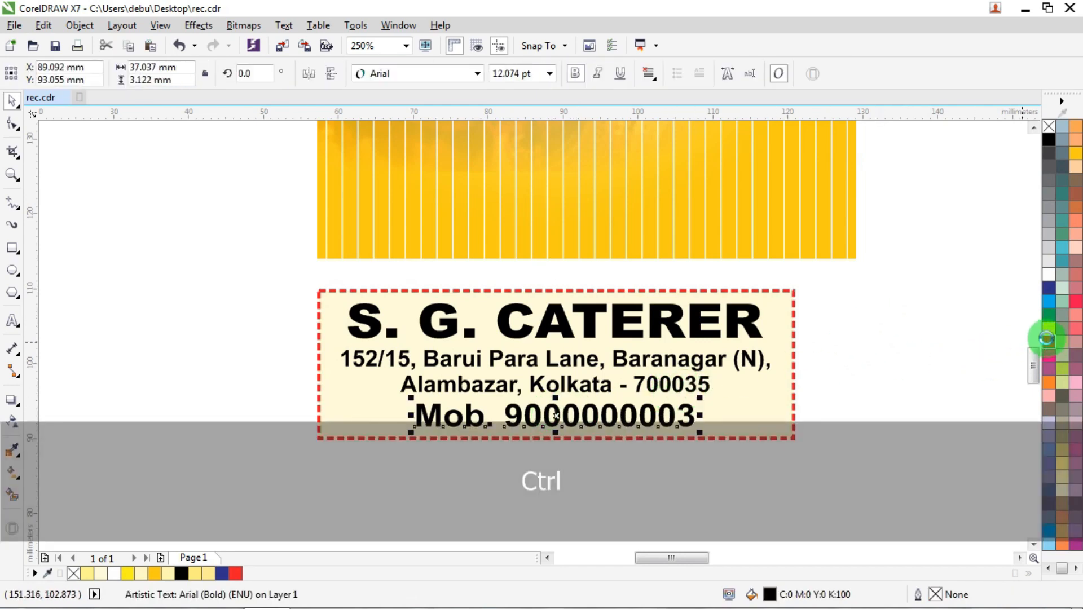
pyautogui.click(1048, 342)
pyautogui.keyDown('ctrl'); pyautogui.click(569, 364); pyautogui.keyUp('ctrl')
pyautogui.keyDown('ctrl'); pyautogui.click(565, 361); pyautogui.keyUp('ctrl')
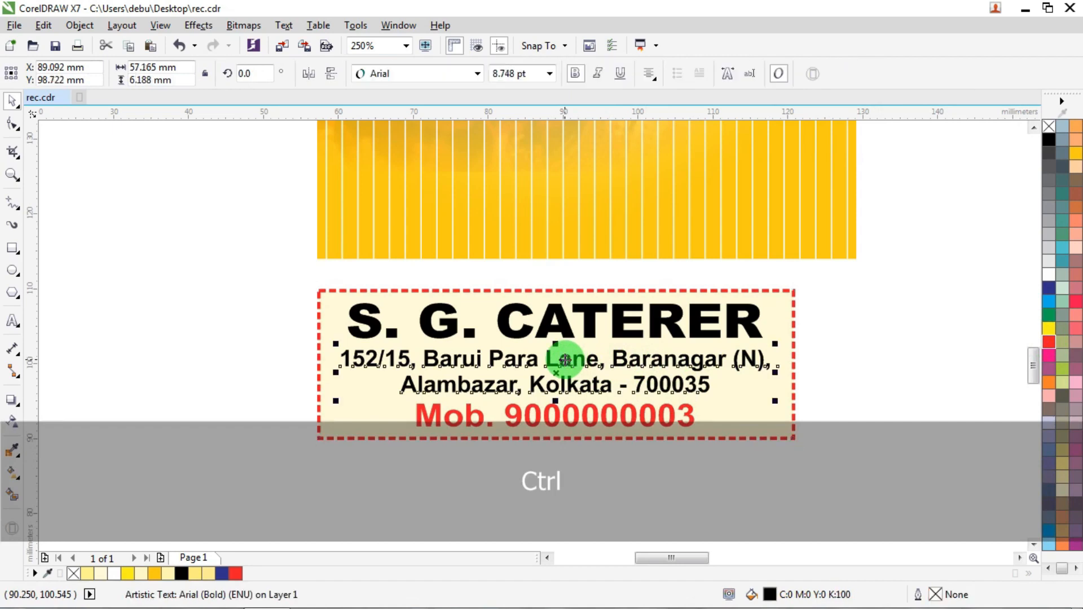
pyautogui.moveTo(1046, 327); pyautogui.dragTo(1052, 286)
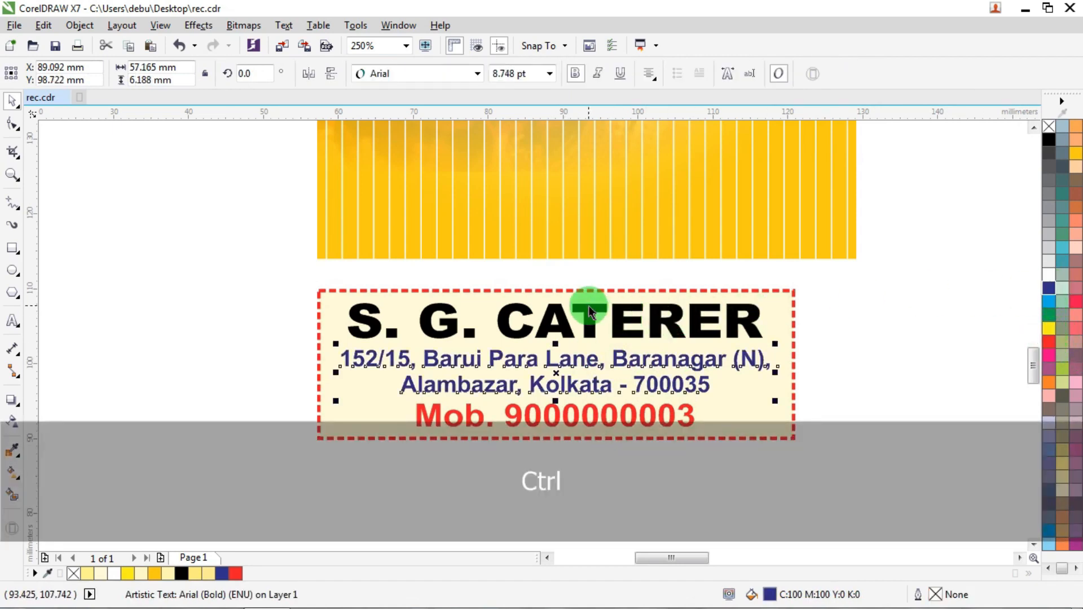
# Step: Fill the S. G. CATERER heading with dark purple (C50 M100 Y34 K22) and widen it slightly from its centre
pyautogui.keyDown('ctrl'); pyautogui.click(588, 306); pyautogui.keyUp('ctrl')
pyautogui.moveTo(1051, 350); pyautogui.dragTo(1049, 369)
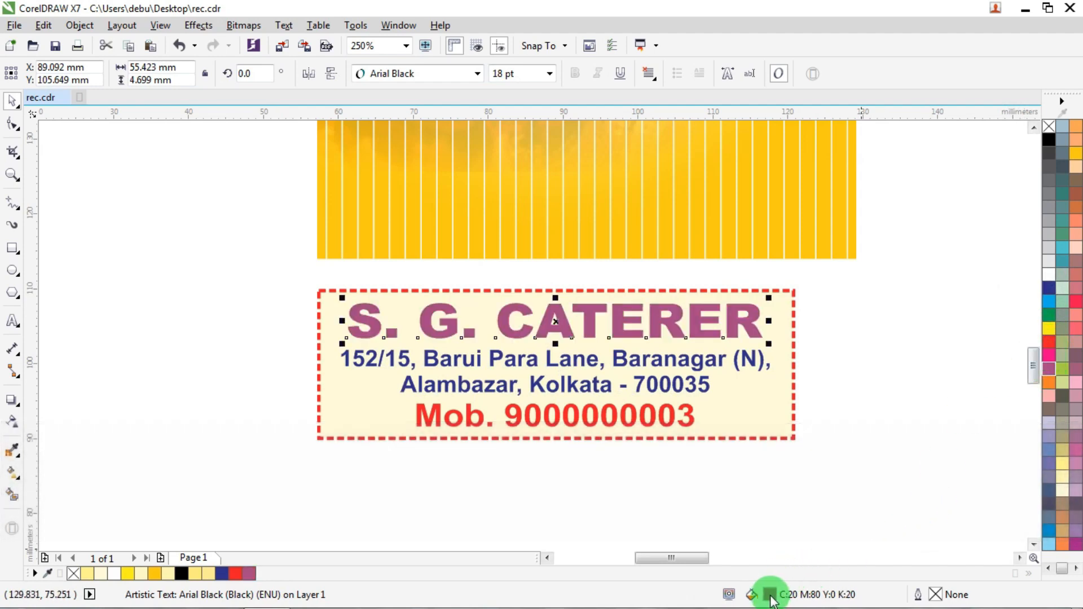
pyautogui.doubleClick(770, 596)
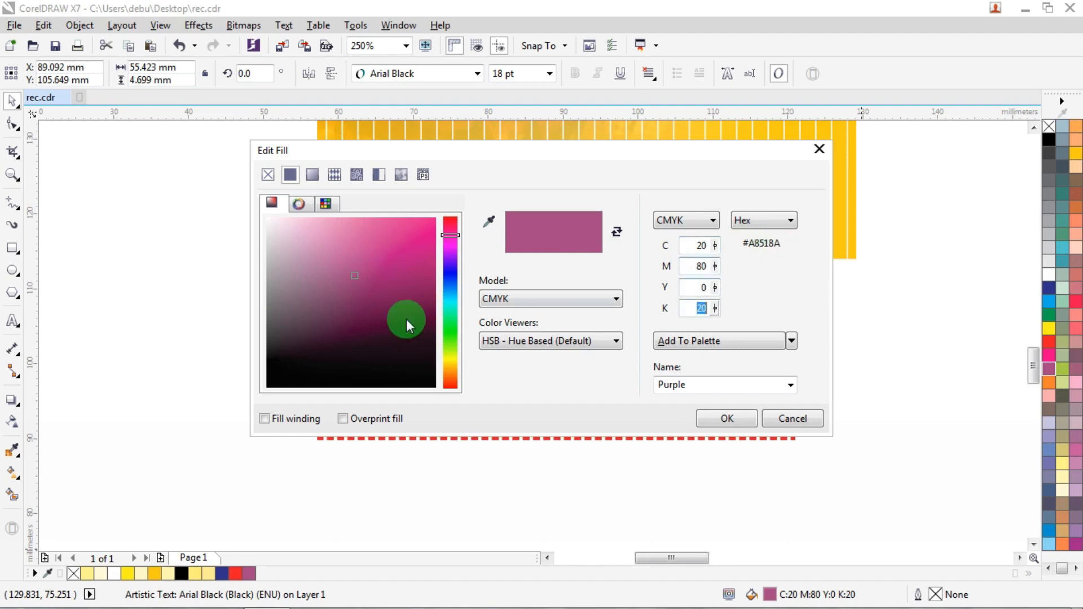
pyautogui.click(389, 294)
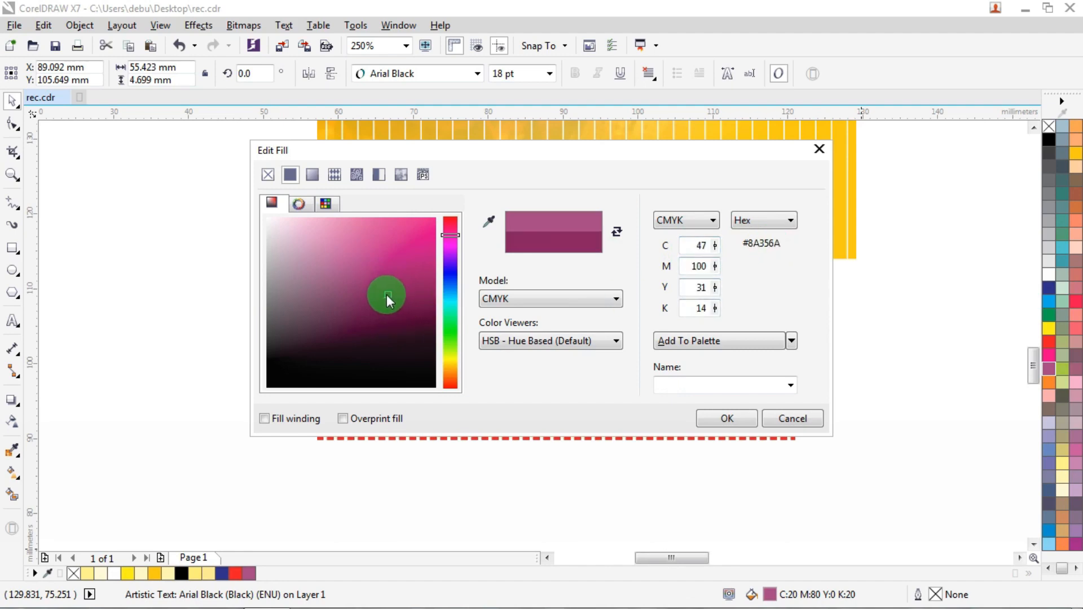
pyautogui.click(386, 300)
pyautogui.click(727, 418)
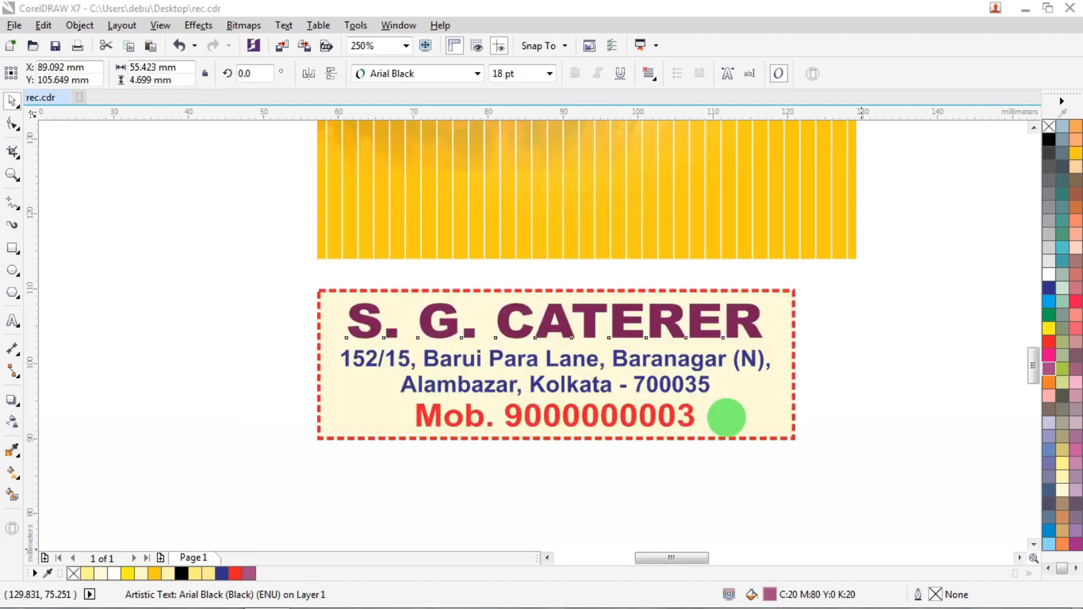
pyautogui.click(850, 330)
pyautogui.keyDown('ctrl'); pyautogui.click(758, 321); pyautogui.keyUp('ctrl')
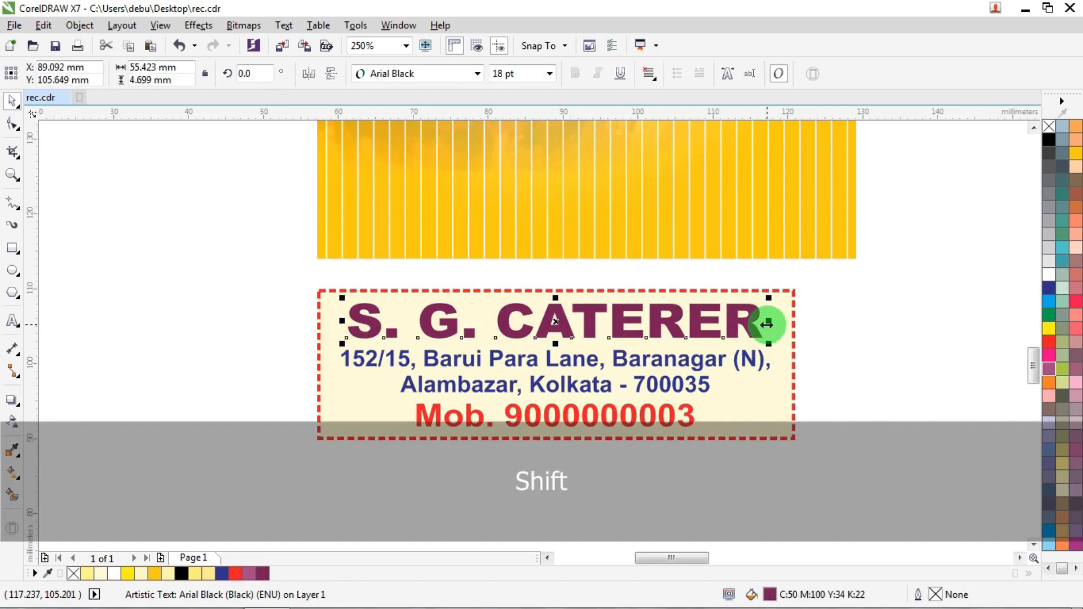
pyautogui.scroll(-2, 769, 323)
# Step: Group the caterer details, move them onto the lower end of the card and centre them horizontally on it
pyautogui.click(851, 282)
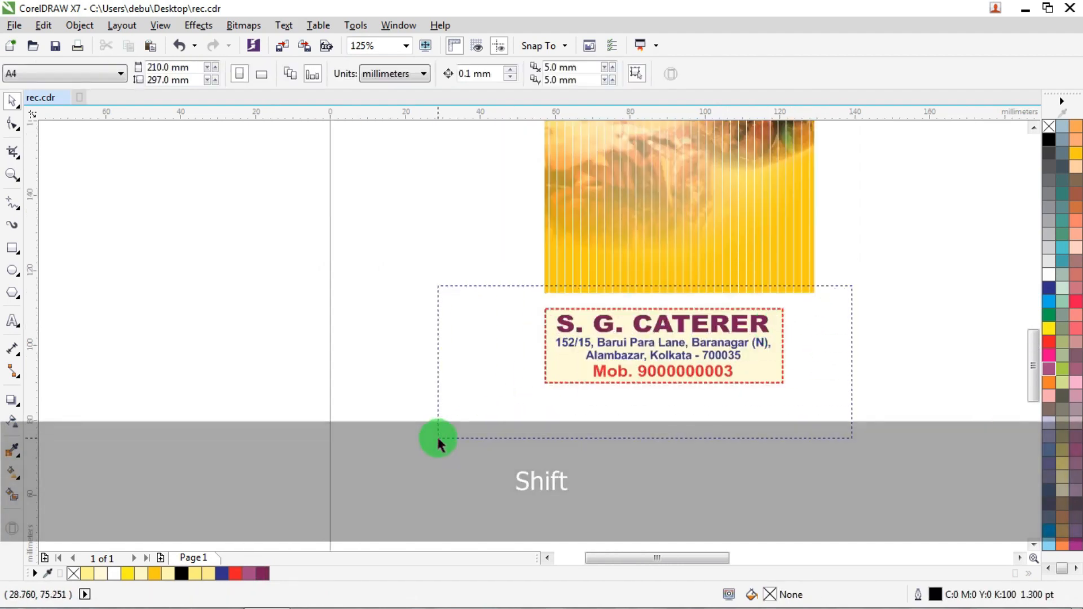
pyautogui.moveTo(438, 443); pyautogui.dragTo(439, 443)
pyautogui.hotkey('ctrl', 'g')
pyautogui.moveTo(740, 317); pyautogui.dragTo(712, 215)
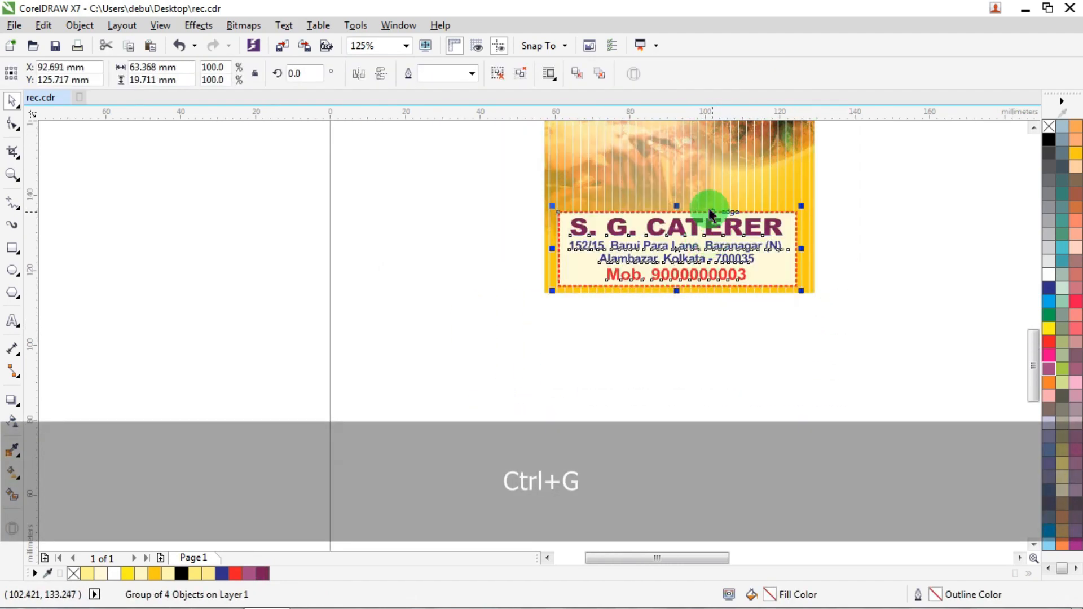
pyautogui.keyDown('shift'); pyautogui.click(704, 182); pyautogui.keyUp('shift')
pyautogui.press('c')
# Step: Nudge the caterer block up slightly from the card's lower edge
pyautogui.moveTo(885, 196); pyautogui.dragTo(456, 334)
pyautogui.press('Up')
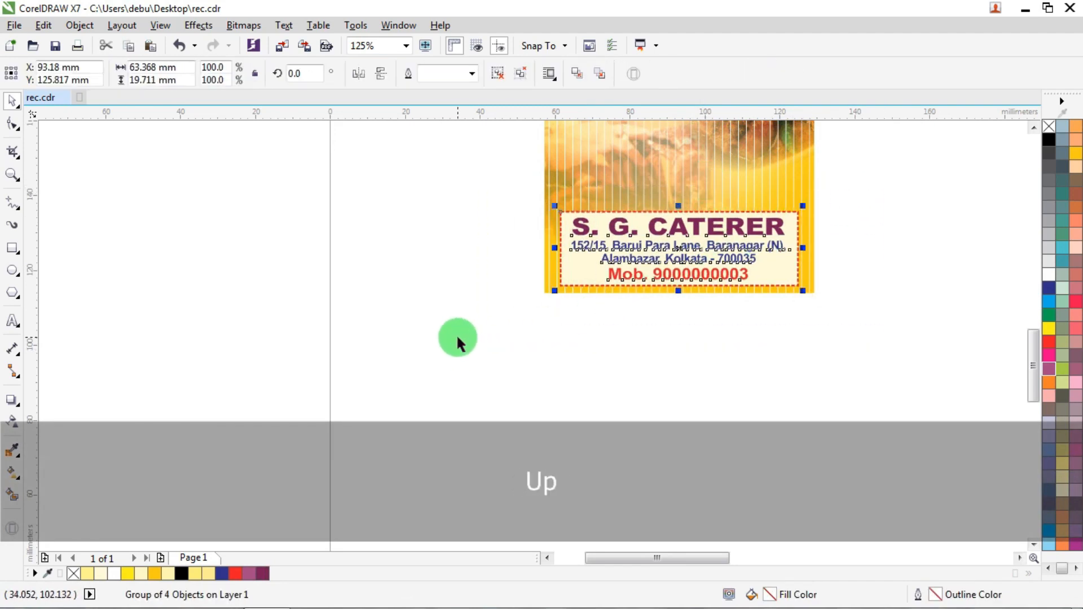
pyautogui.press('Up')
pyautogui.press('Up')
pyautogui.press('Up')
pyautogui.press('Up')
pyautogui.press('Up')
pyautogui.press('Up')
pyautogui.press('Up')
pyautogui.press('Up')
pyautogui.press('Up')
pyautogui.press('Up')
pyautogui.click(485, 322)
# Step: Move the two menu columns between the venue line and the caterer block and fill them with blue (C100 M100)
pyautogui.scroll(-2, 494, 314)
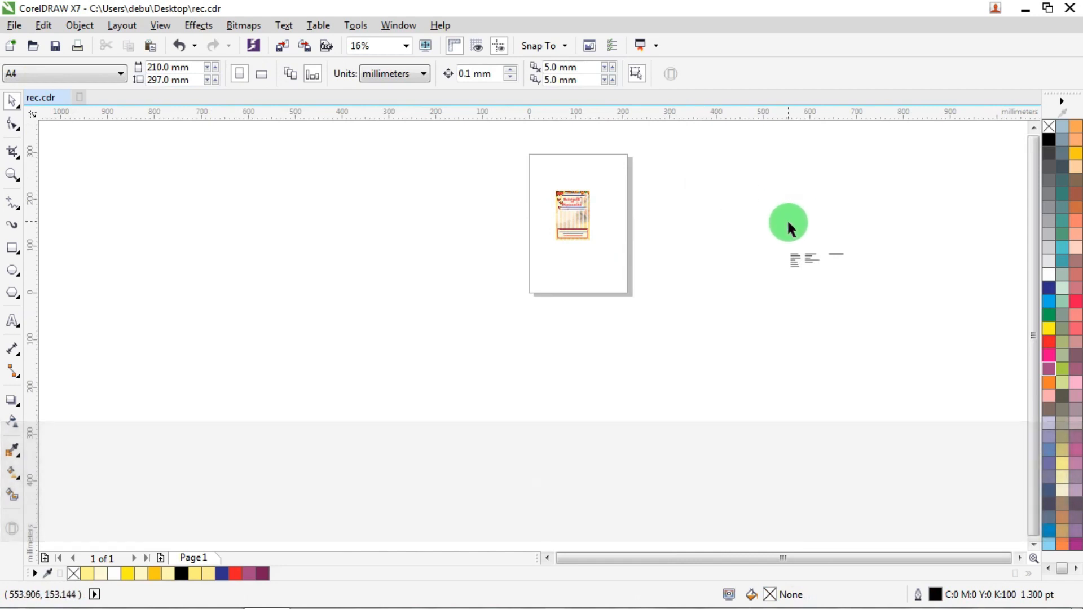
pyautogui.scroll(2, 787, 219)
pyautogui.moveTo(757, 275); pyautogui.dragTo(452, 265)
pyautogui.scroll(2, 355, 248)
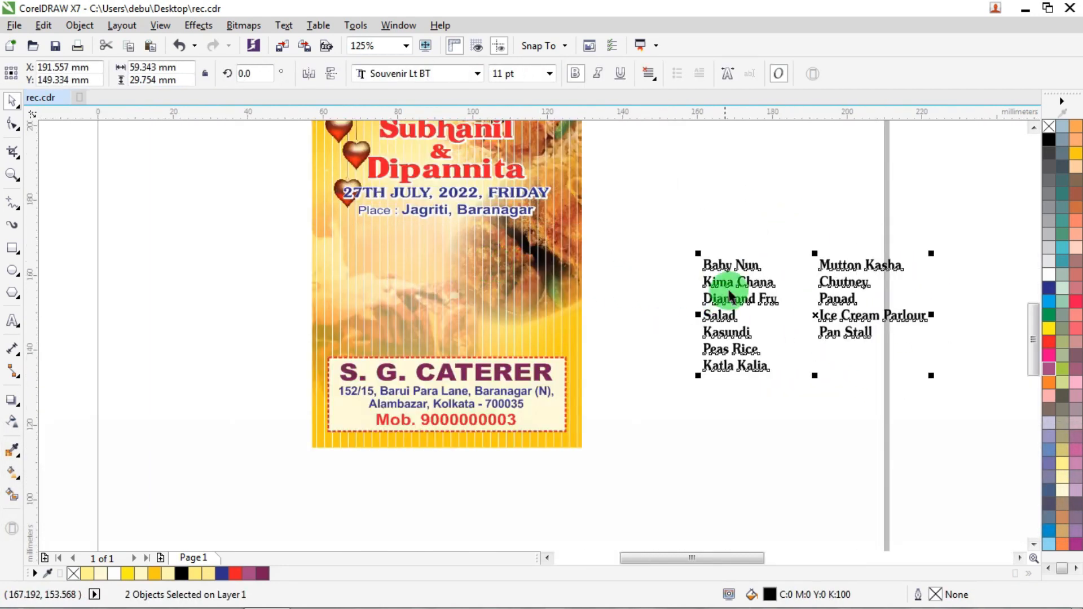
pyautogui.moveTo(732, 268); pyautogui.dragTo(357, 226)
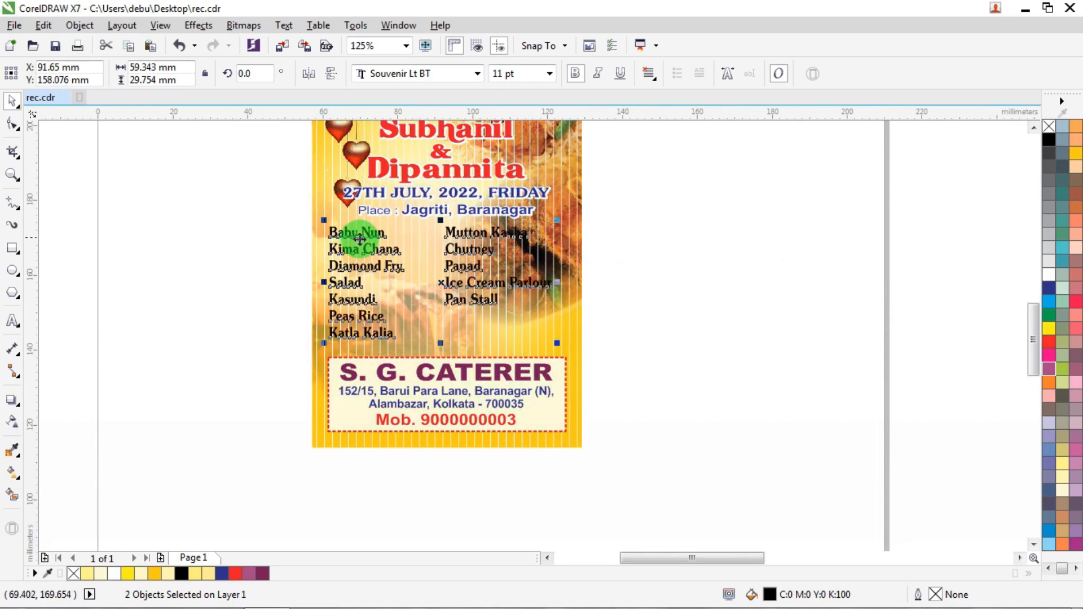
pyautogui.scroll(2, 361, 222)
pyautogui.click(1048, 291)
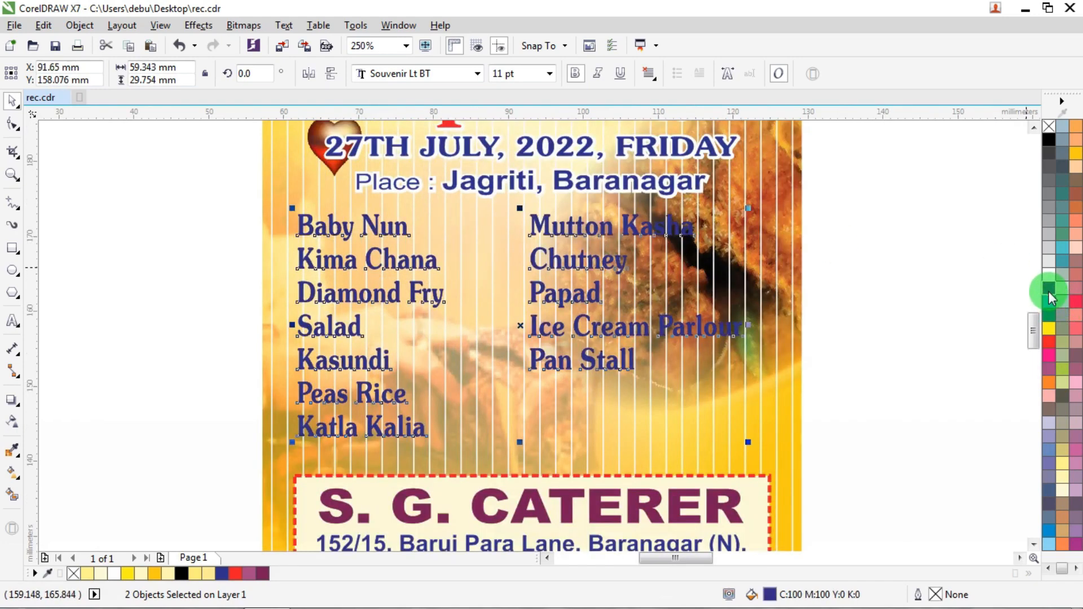
# Step: Group the two menu columns and centre them horizontally on the card
pyautogui.press('Right')
pyautogui.hotkey('ctrl', 'g')
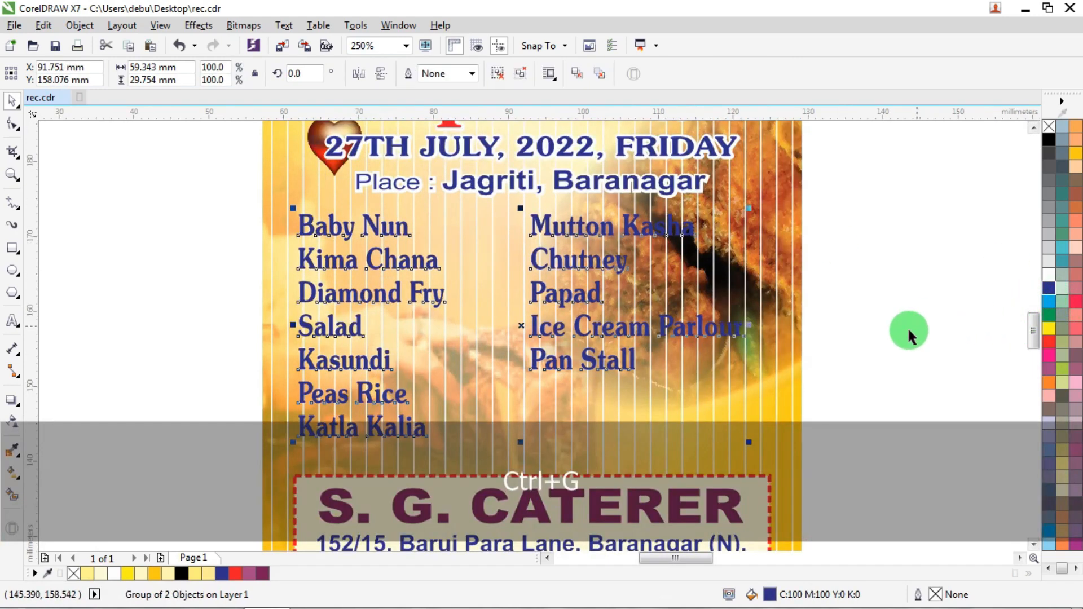
pyautogui.keyDown('shift'); pyautogui.click(775, 395); pyautogui.keyUp('shift')
pyautogui.press('c')
pyautogui.click(825, 224)
pyautogui.moveTo(838, 190); pyautogui.dragTo(251, 451)
pyautogui.click(204, 246)
# Step: Draw a square of about 2.5 mm beside Baby Nun and rotate it 45 degrees
pyautogui.scroll(1, 266, 217)
pyautogui.scroll(1, 266, 213)
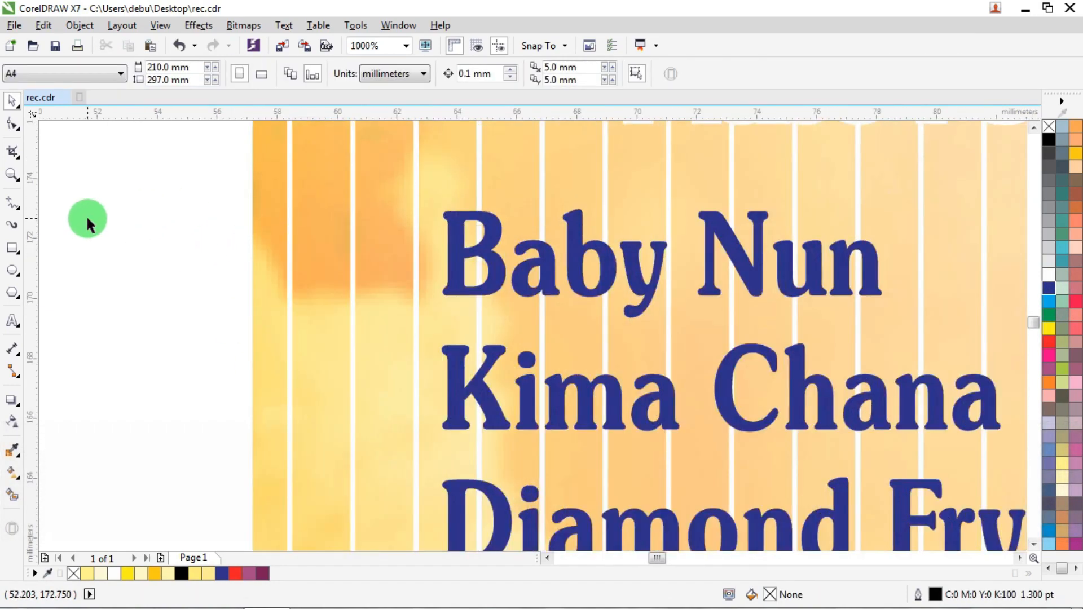
pyautogui.click(13, 247)
pyautogui.moveTo(333, 235); pyautogui.dragTo(405, 308)
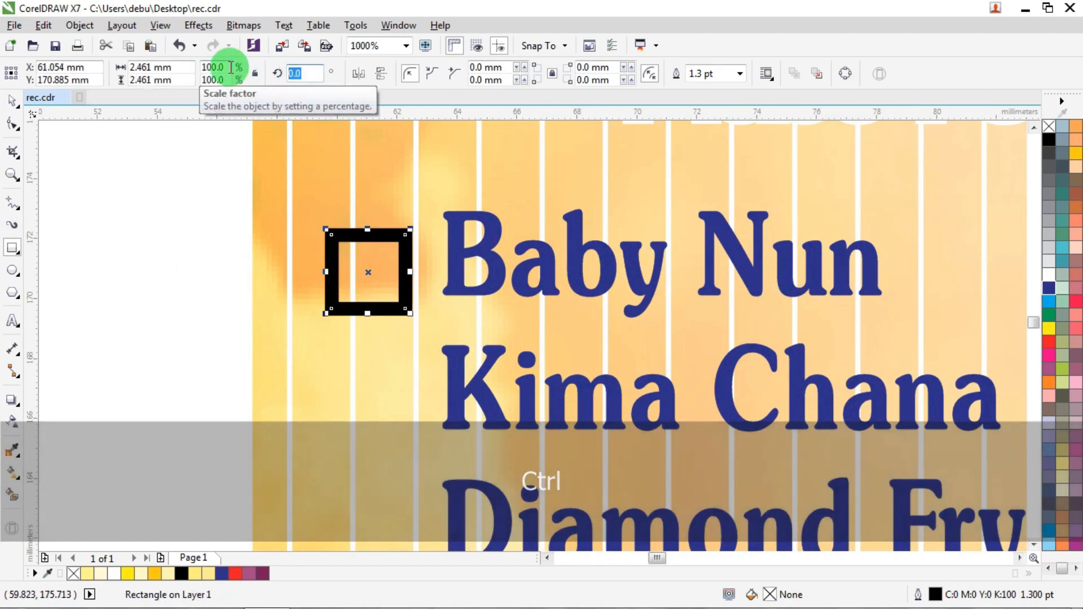
pyautogui.write('45')
pyautogui.press('Return')
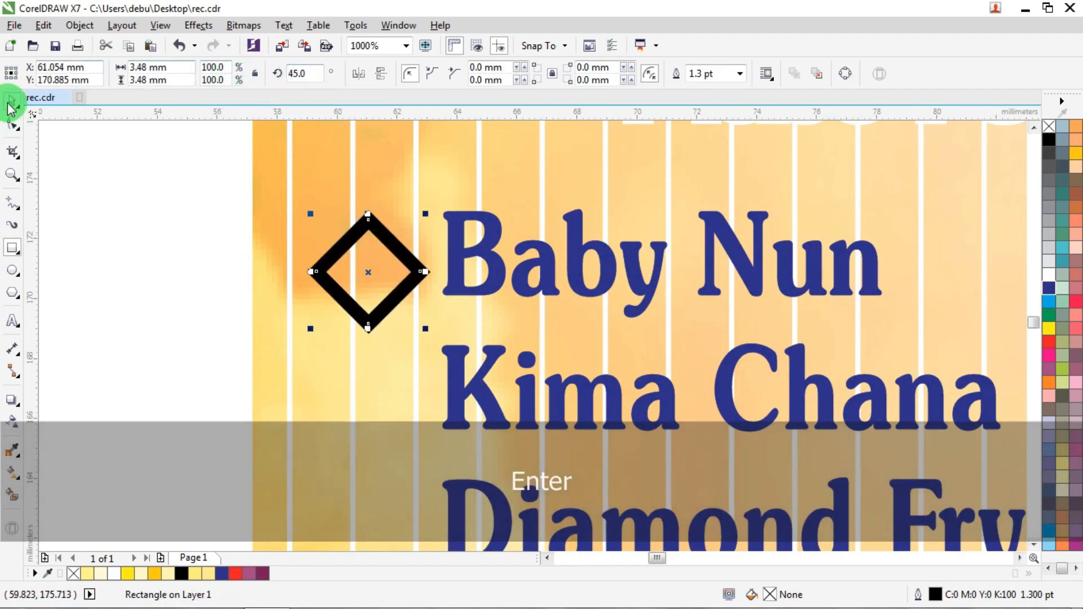
# Step: Scale the diamond to about 2.8 mm across, fill it with red (M100 Y100) and remove its outline
pyautogui.moveTo(429, 328); pyautogui.dragTo(428, 318)
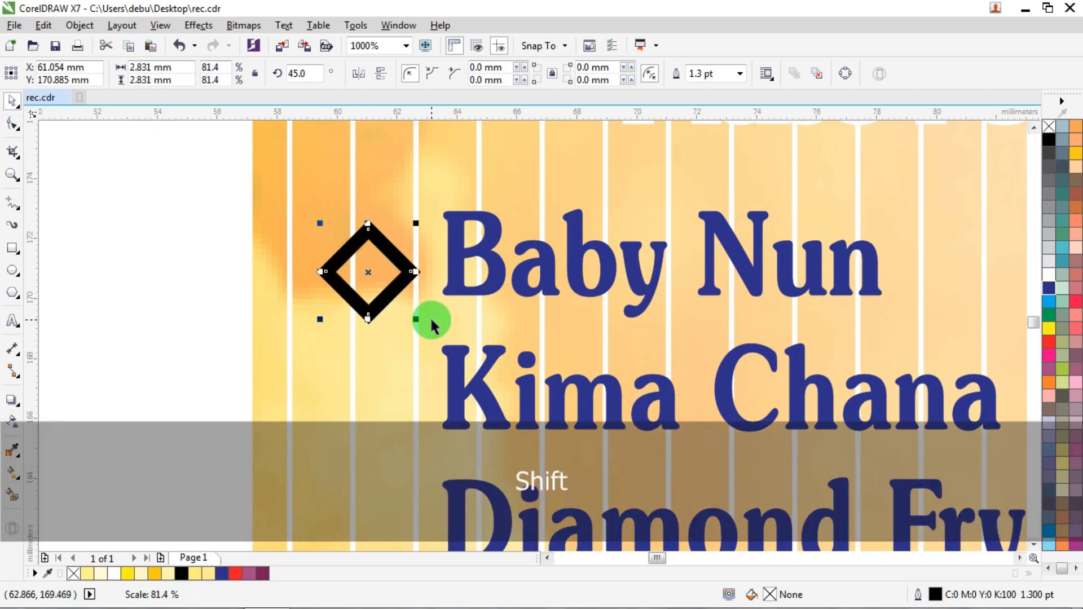
pyautogui.click(1050, 343)
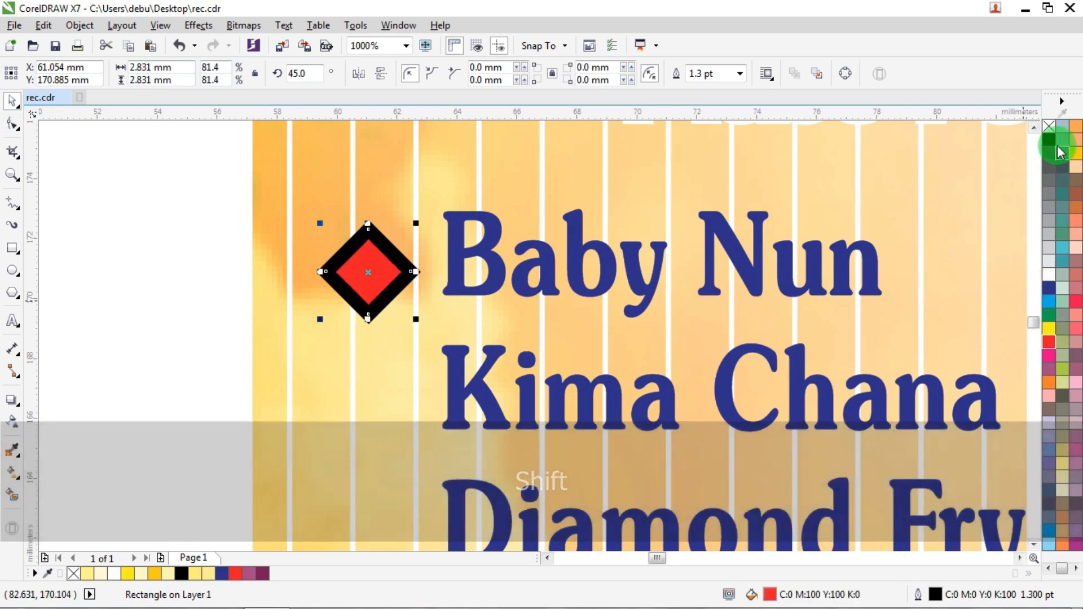
pyautogui.rightClick(1049, 126)
# Step: Reduce the diamond to about 2.4 mm, copy it beside each item down to Katla Kalia, and align the bullets on one vertical line
pyautogui.moveTo(365, 271); pyautogui.dragTo(407, 404)
pyautogui.scroll(-3, 417, 308)
pyautogui.scroll(-3, 416, 350)
pyautogui.scroll(3, 416, 367)
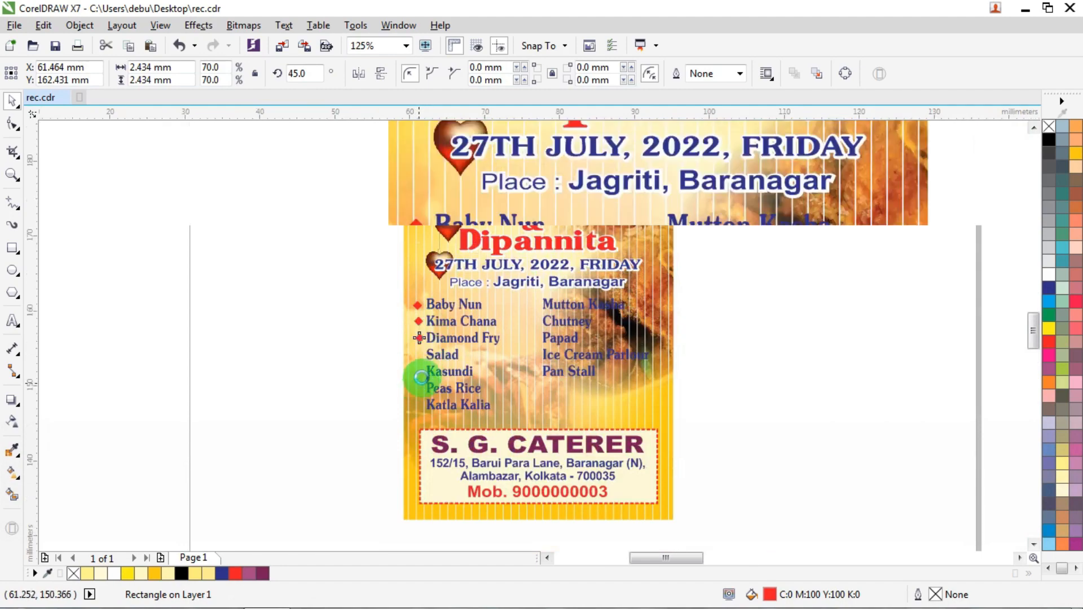
pyautogui.moveTo(427, 243); pyautogui.dragTo(416, 241)
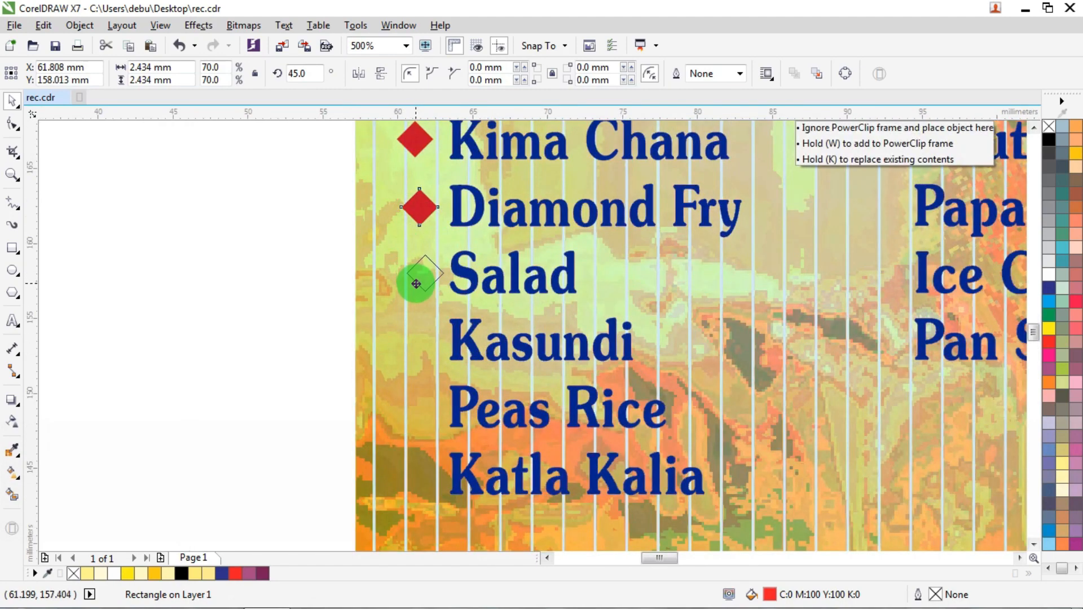
pyautogui.moveTo(416, 284); pyautogui.dragTo(415, 285)
pyautogui.moveTo(431, 274); pyautogui.dragTo(446, 466)
pyautogui.scroll(-3, 413, 331)
pyautogui.press('c')
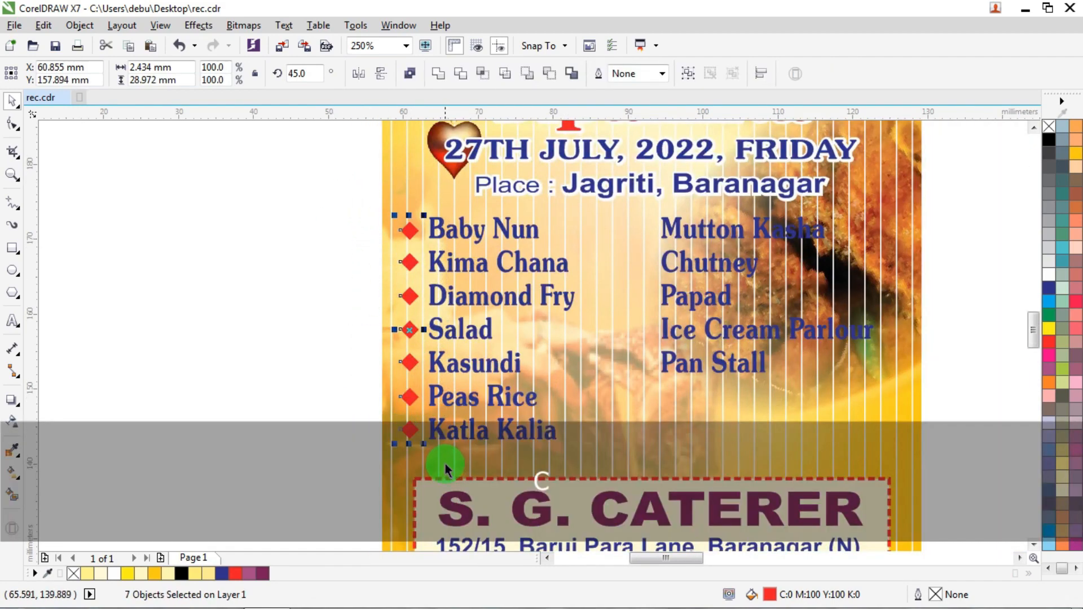
# Step: Ungroup the menu columns and nudge the Baby Nun column with its diamond bullets slightly to the right
pyautogui.moveTo(313, 193); pyautogui.dragTo(606, 472)
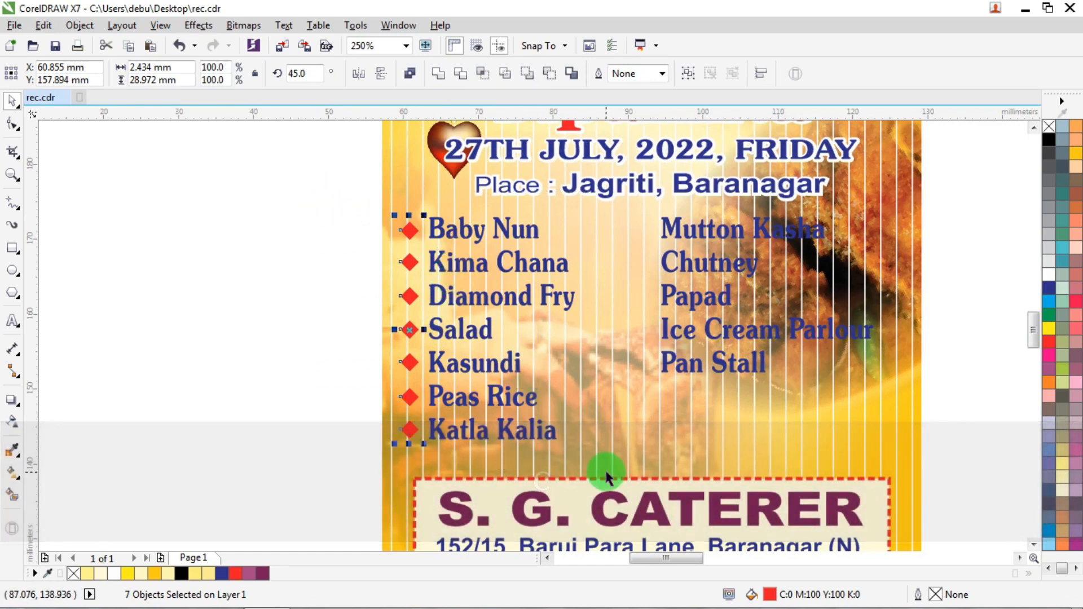
pyautogui.click(688, 303)
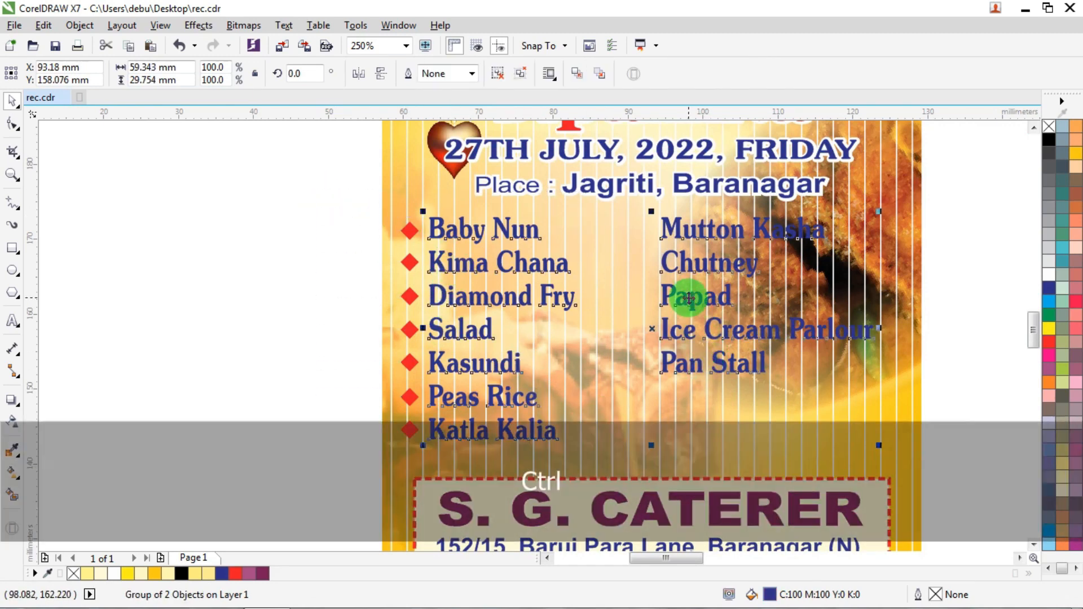
pyautogui.hotkey('ctrl', 'u')
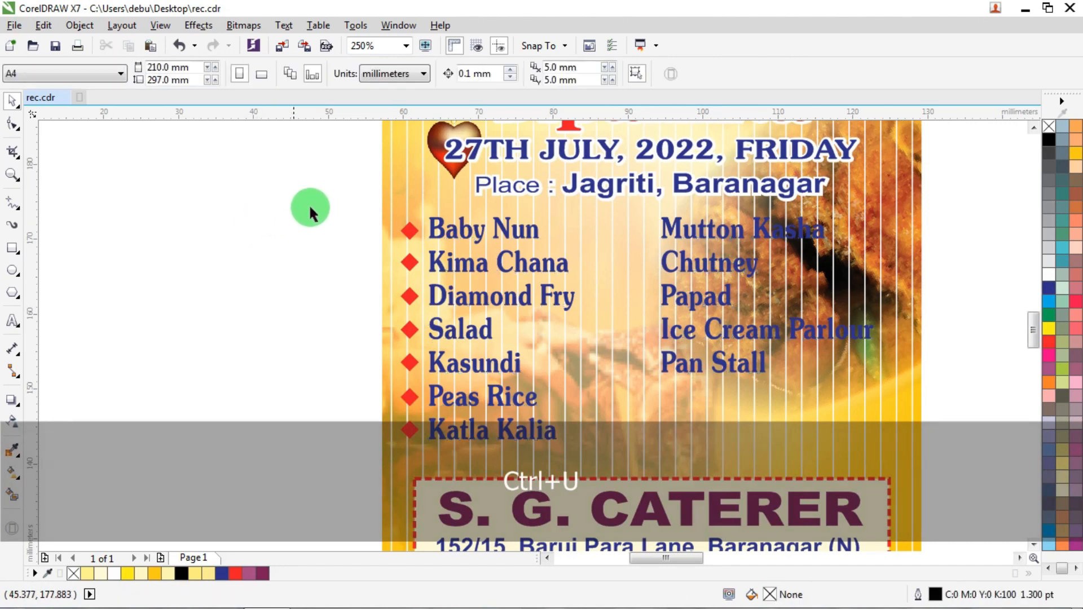
pyautogui.moveTo(295, 183); pyautogui.dragTo(586, 452)
pyautogui.press('Right')
pyautogui.press('Right')
pyautogui.press('Right')
pyautogui.press('Right')
pyautogui.press('Right')
pyautogui.press('Right')
pyautogui.press('Right')
pyautogui.press('Right')
pyautogui.press('Right')
pyautogui.press('Right')
pyautogui.press('Right')
pyautogui.press('Right')
pyautogui.press('Right')
pyautogui.press('Right')
pyautogui.press('Right')
pyautogui.press('Right')
pyautogui.press('Right')
pyautogui.press('Right')
pyautogui.press('Right')
pyautogui.press('Right')
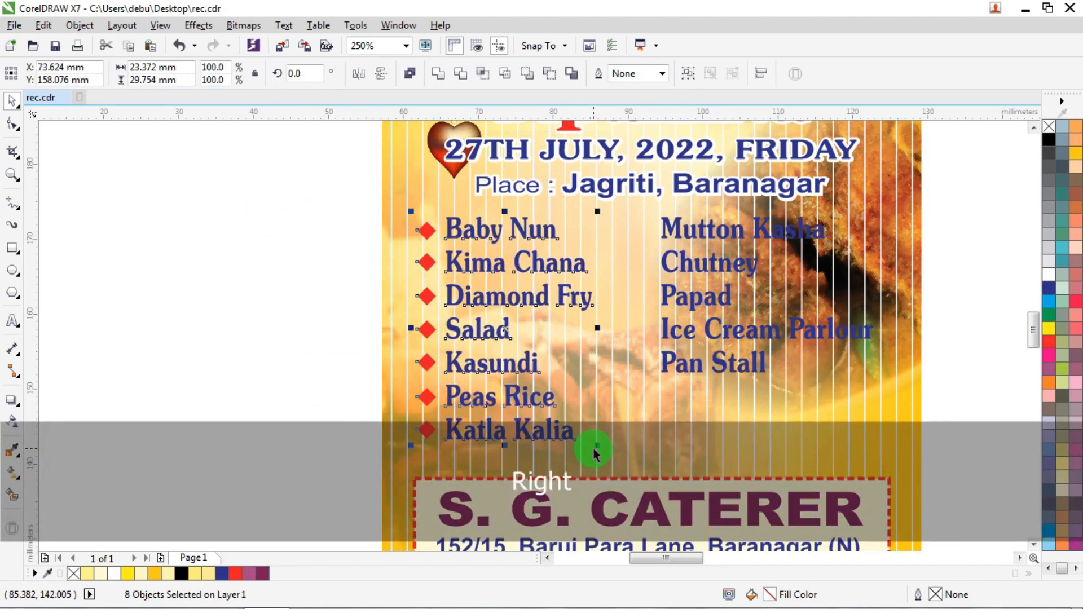
# Step: Group the top five diamond bullets, copy them beside the Mutton Kasha column, and align both bullet groups along their tops
pyautogui.moveTo(322, 196); pyautogui.dragTo(394, 267)
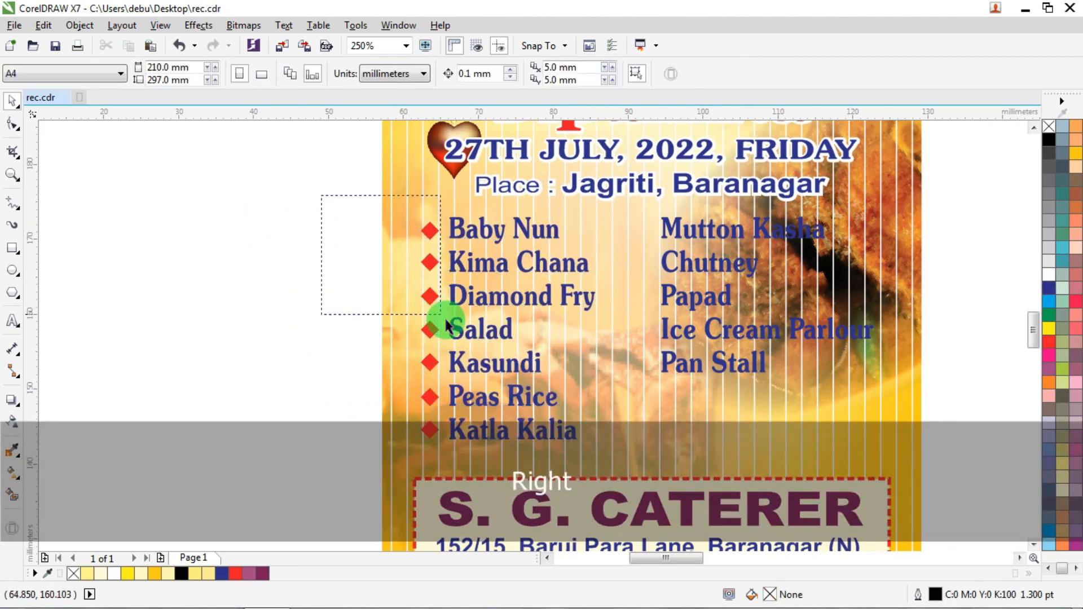
pyautogui.moveTo(446, 326); pyautogui.dragTo(500, 386)
pyautogui.click(377, 215)
pyautogui.hotkey('ctrl', 'g')
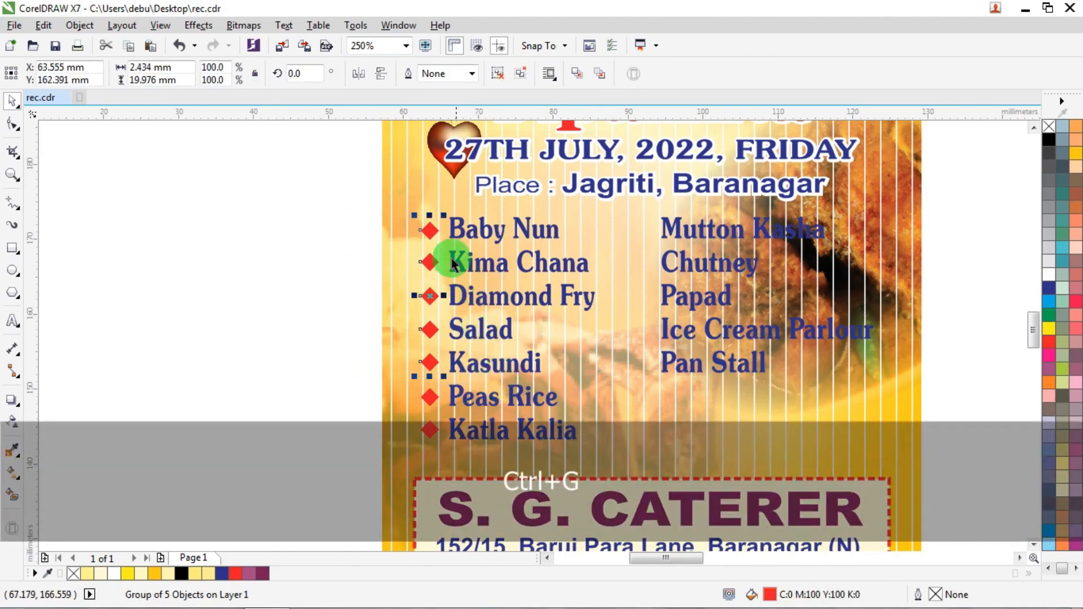
pyautogui.moveTo(429, 233); pyautogui.dragTo(642, 235)
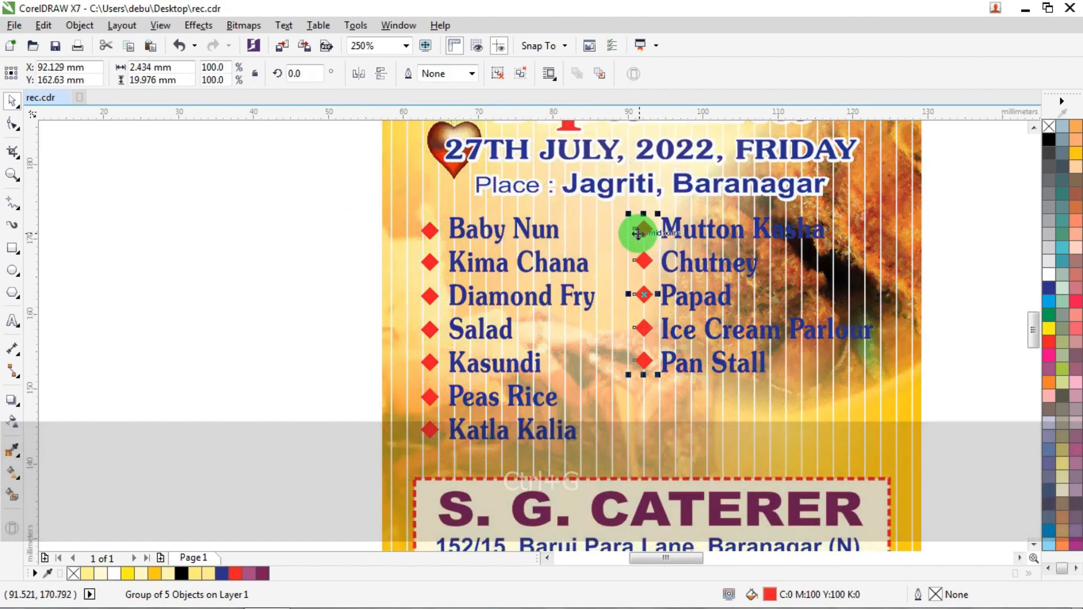
pyautogui.keyDown('shift'); pyautogui.click(435, 234); pyautogui.keyUp('shift')
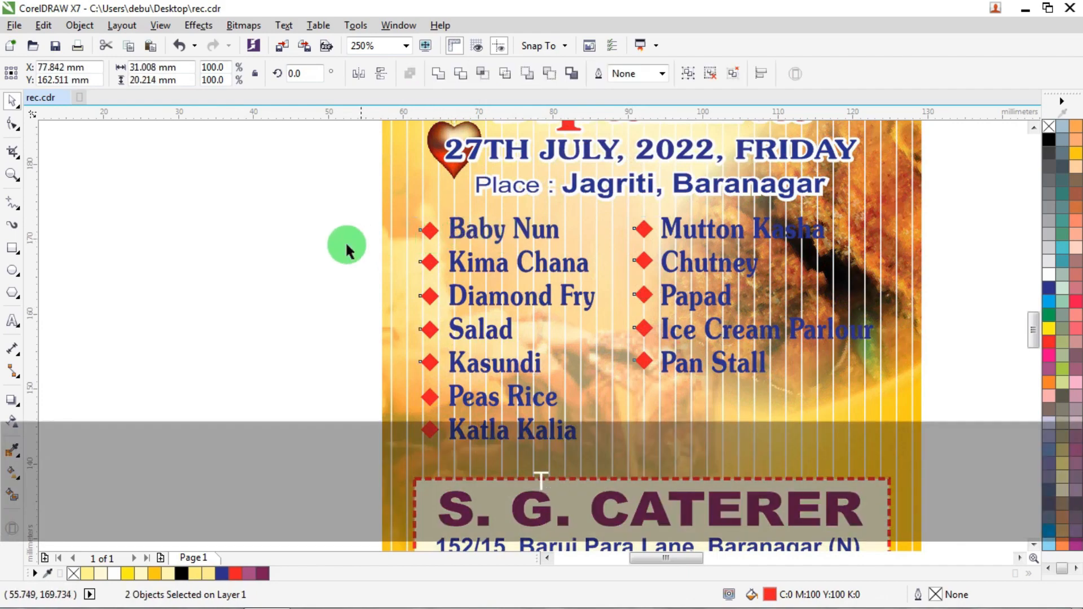
# Step: Nudge the Baby Nun column and its bullets slightly right, then widen that column's text to about 21.3 mm
pyautogui.click(259, 249)
pyautogui.moveTo(261, 213); pyautogui.dragTo(606, 449)
pyautogui.press('Right')
pyautogui.press('Right')
pyautogui.click(306, 333)
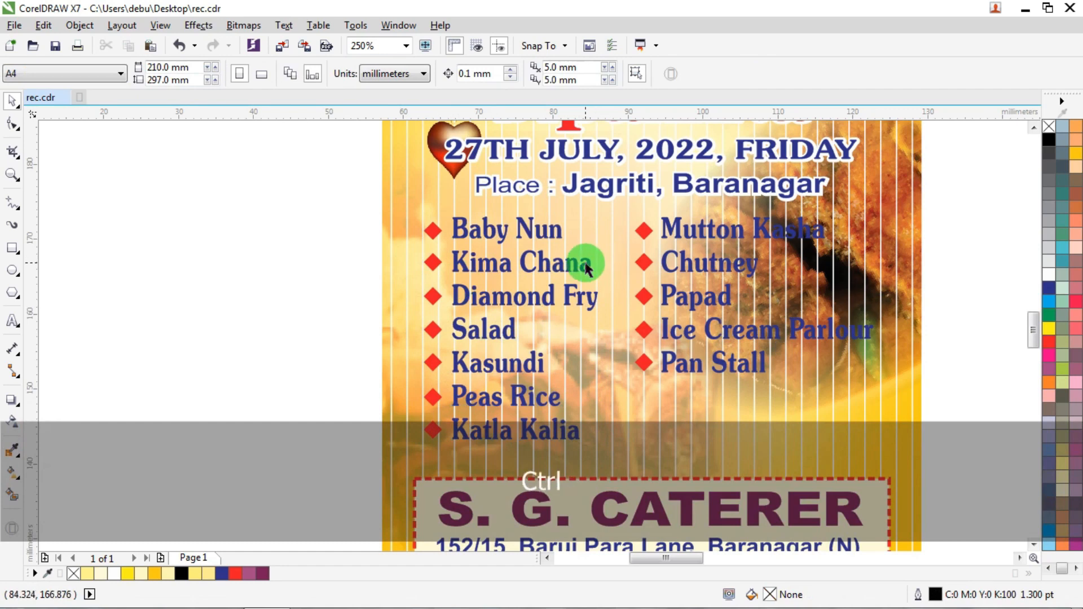
pyautogui.keyDown('ctrl'); pyautogui.click(587, 270); pyautogui.keyUp('ctrl')
pyautogui.moveTo(604, 327); pyautogui.dragTo(618, 329)
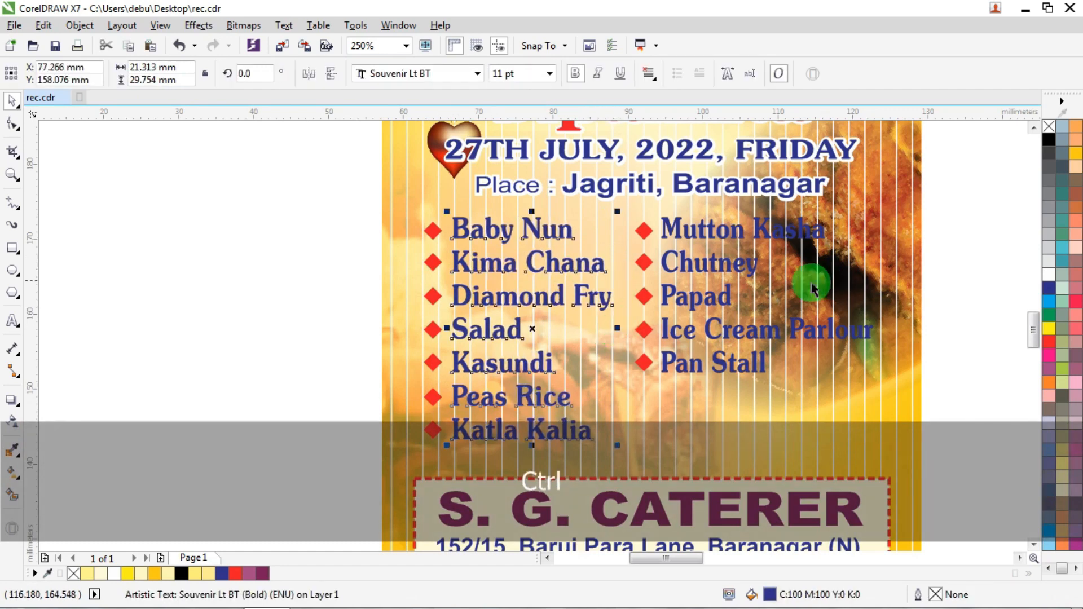
# Step: Group both menu columns with their diamond bullets and centre the group horizontally on the card background
pyautogui.moveTo(997, 190); pyautogui.dragTo(540, 394)
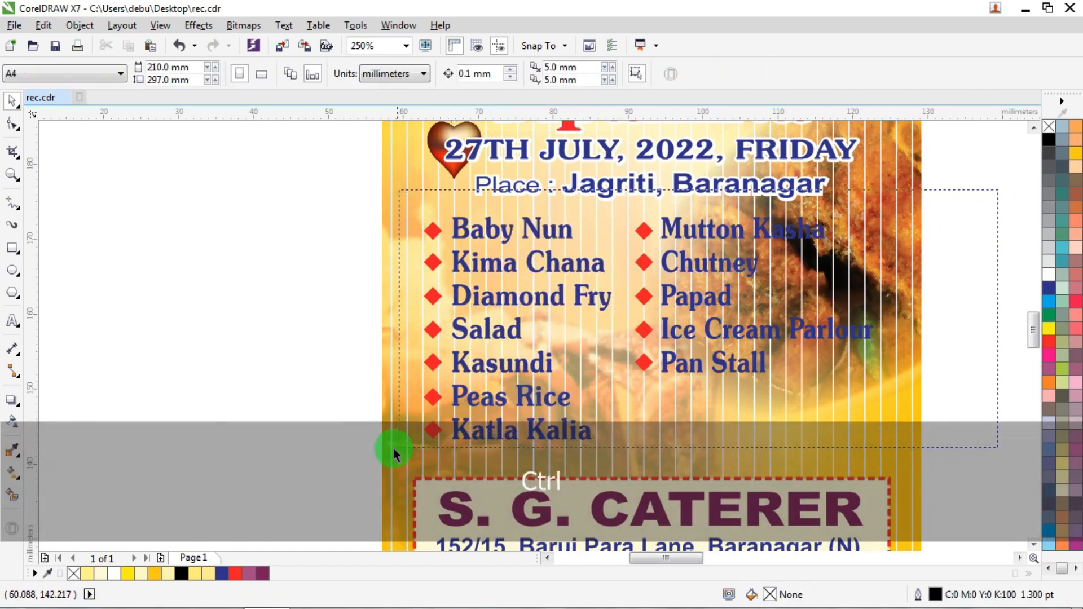
pyautogui.moveTo(394, 449); pyautogui.dragTo(394, 448)
pyautogui.hotkey('ctrl', 'g')
pyautogui.keyDown('shift'); pyautogui.click(896, 404); pyautogui.keyUp('shift')
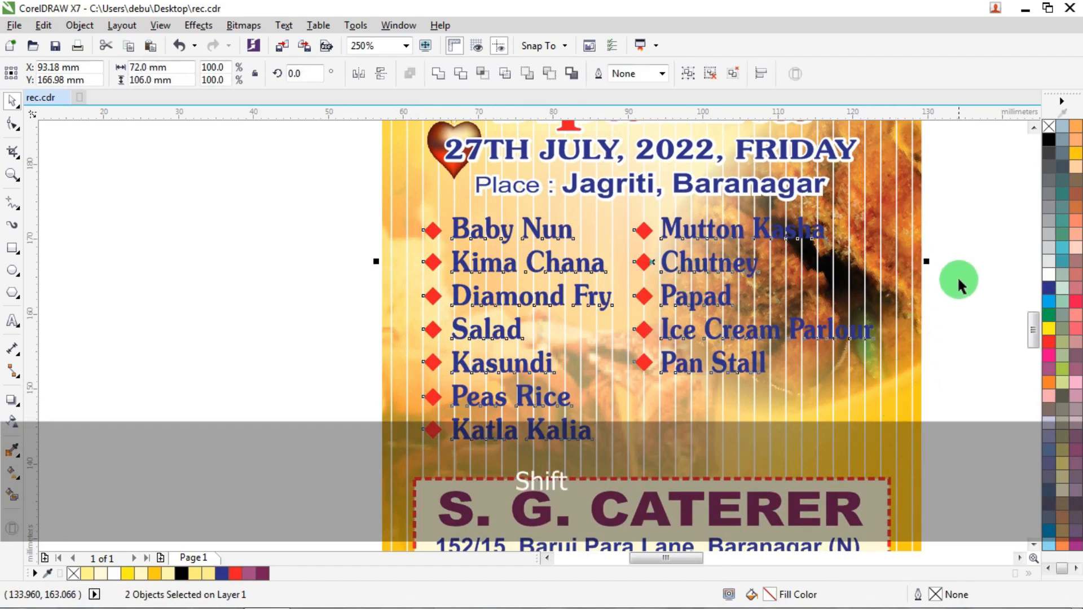
pyautogui.press('c')
pyautogui.press('Escape')
# Step: Copy the menu group, give the original a white fill and thick white outline, and paste the coloured copy on top
pyautogui.click(670, 230)
pyautogui.rightClick(671, 338)
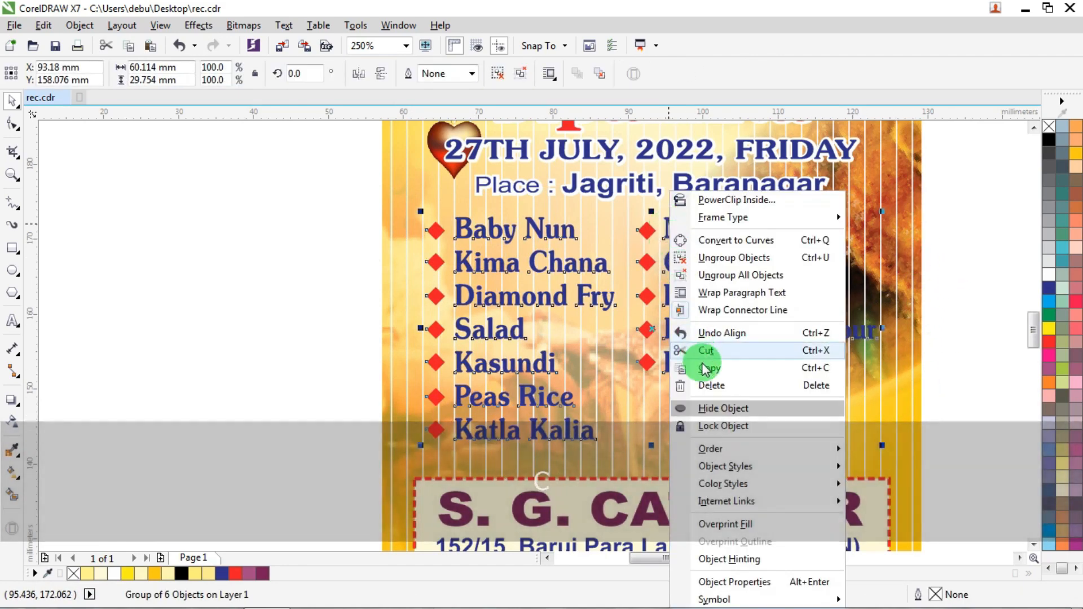
pyautogui.click(750, 329)
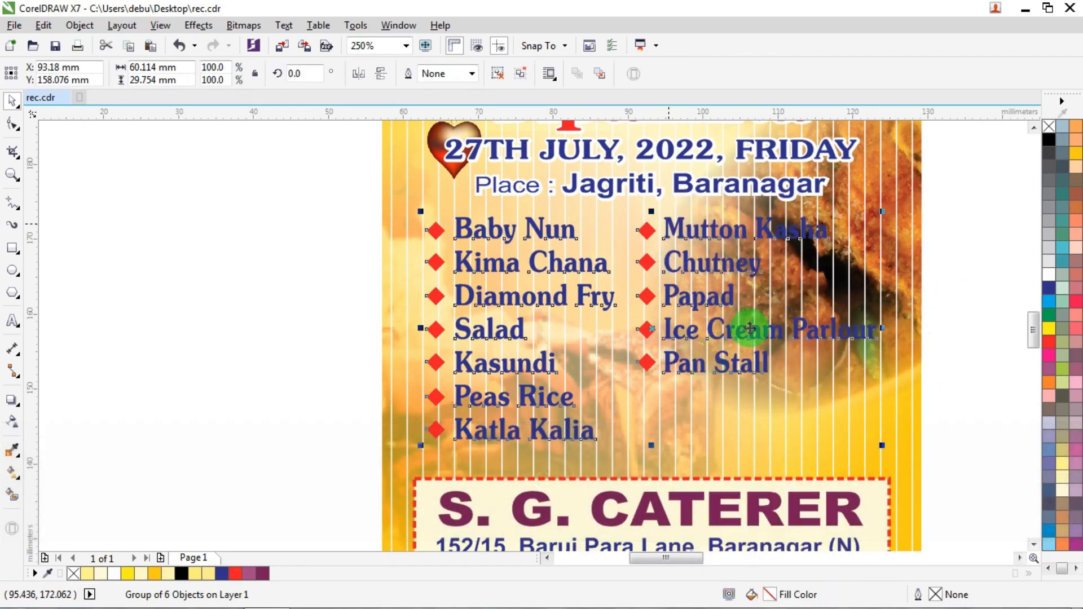
pyautogui.click(1047, 273)
pyautogui.rightClick(1046, 273)
pyautogui.press('F12')
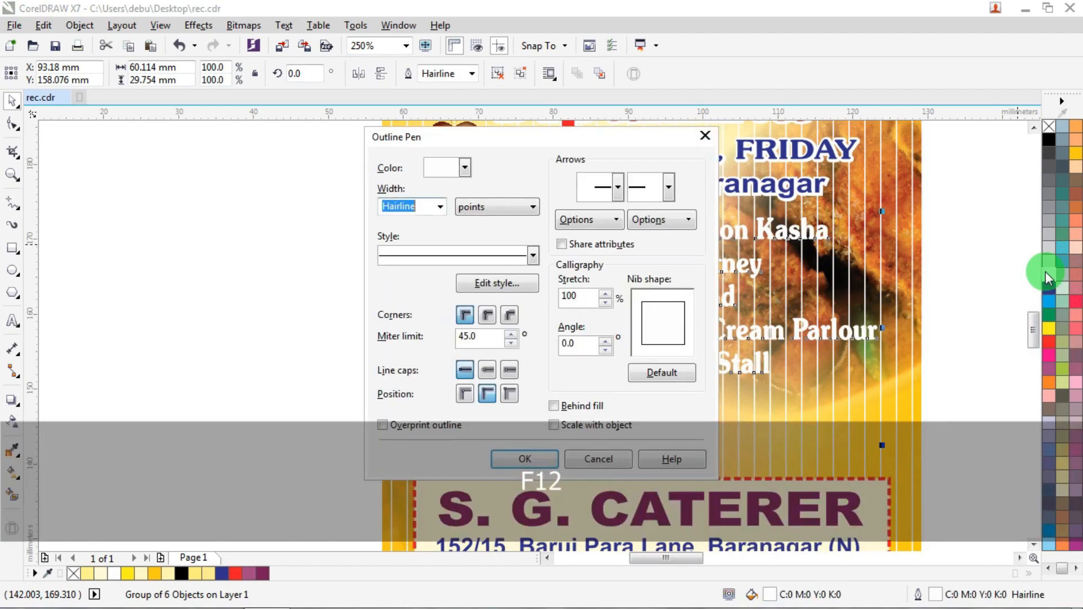
pyautogui.press('Return')
pyautogui.hotkey('ctrl', 'v')
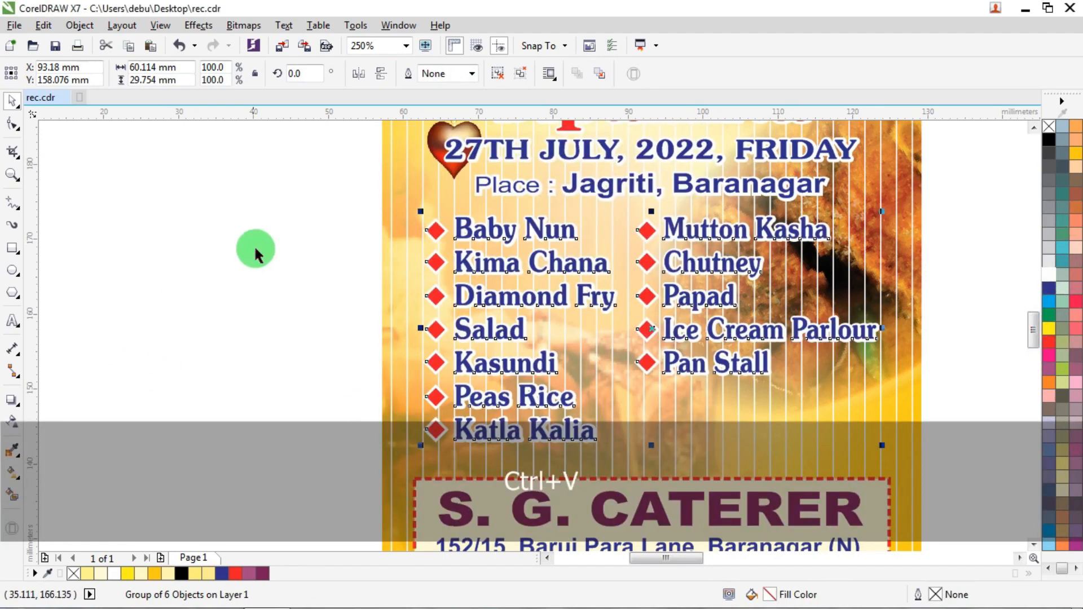
pyautogui.click(254, 247)
# Step: Bring the script text "Thank You !" from outside the page onto the card, below Pan Stall
pyautogui.scroll(-5, 568, 244)
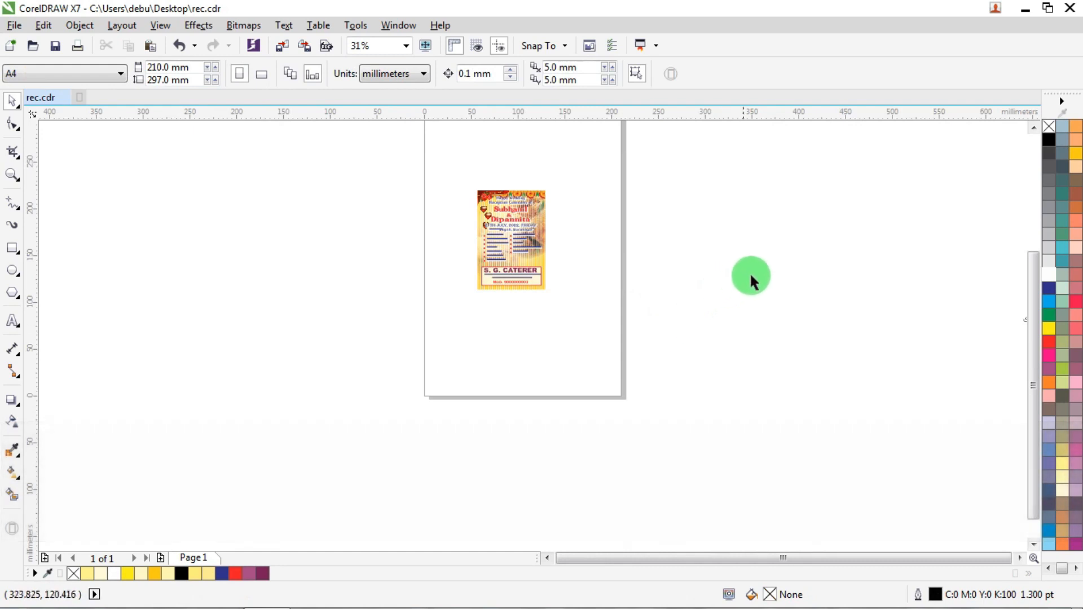
pyautogui.scroll(-3, 750, 272)
pyautogui.moveTo(786, 242); pyautogui.dragTo(873, 323)
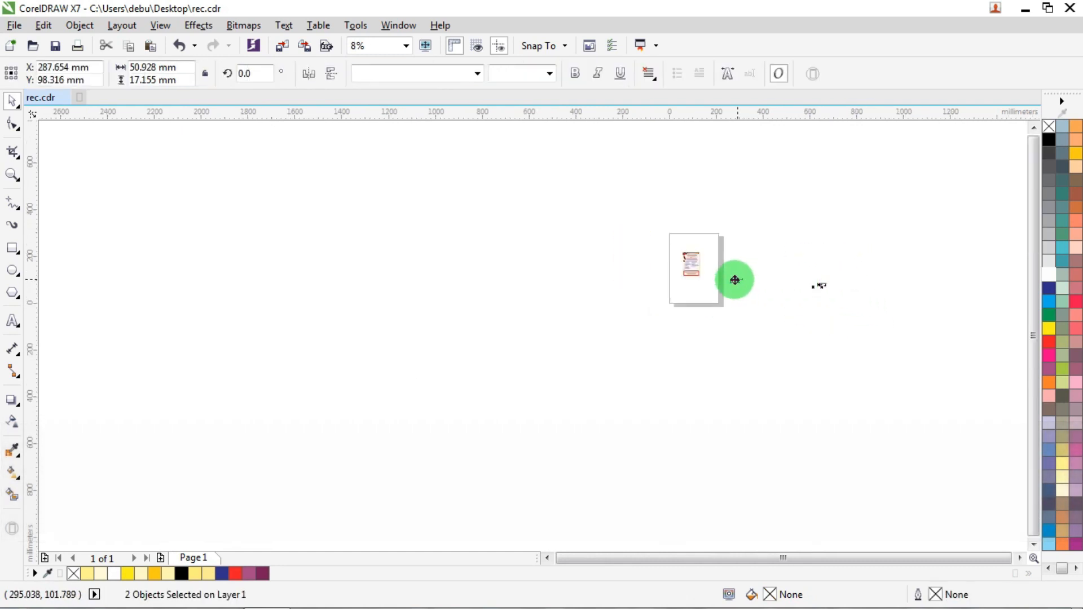
pyautogui.scroll(5, 728, 276)
pyautogui.moveTo(735, 280); pyautogui.dragTo(636, 249)
pyautogui.click(636, 249)
pyautogui.scroll(3, 646, 265)
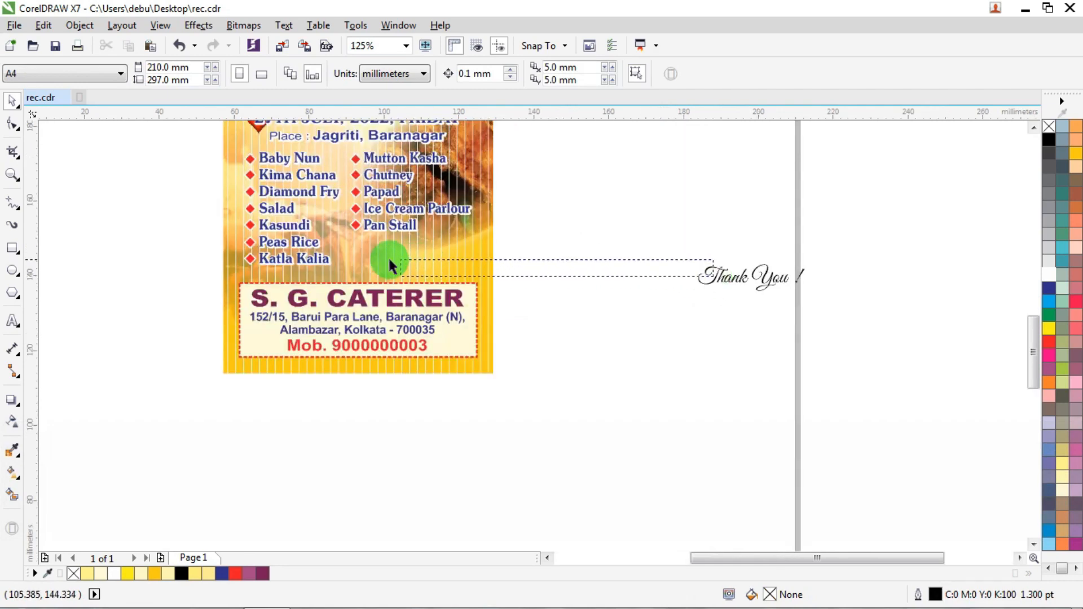
pyautogui.moveTo(732, 277); pyautogui.dragTo(367, 257)
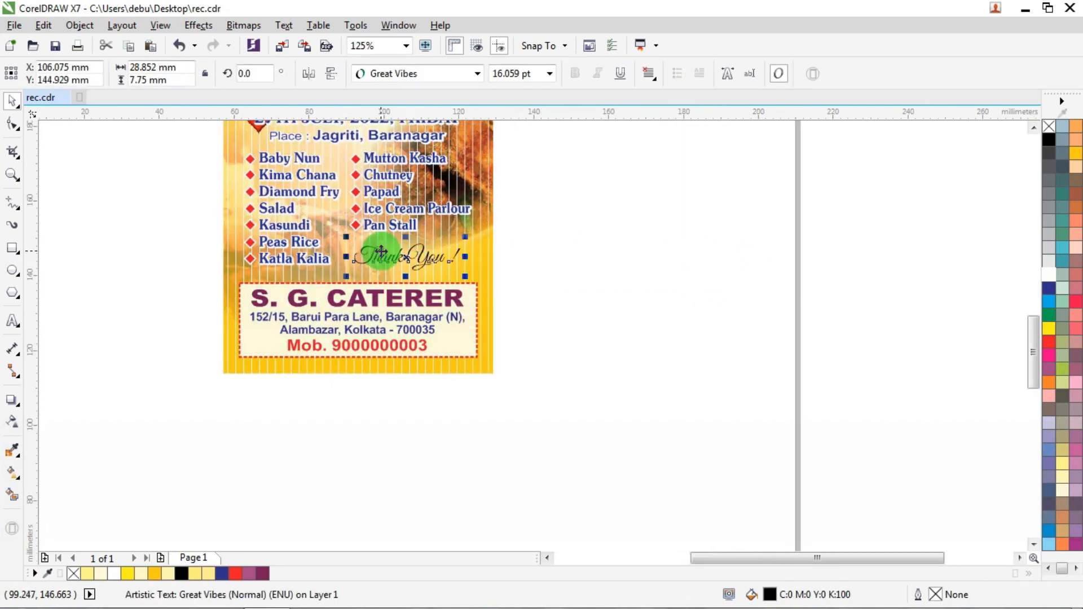
# Step: Give "Thank You !" a red (M100 Y100) fill and outline, enlarge it to about 30.4 mm wide, and lower it slightly
pyautogui.scroll(3, 366, 257)
pyautogui.click(1050, 343)
pyautogui.rightClick(1050, 343)
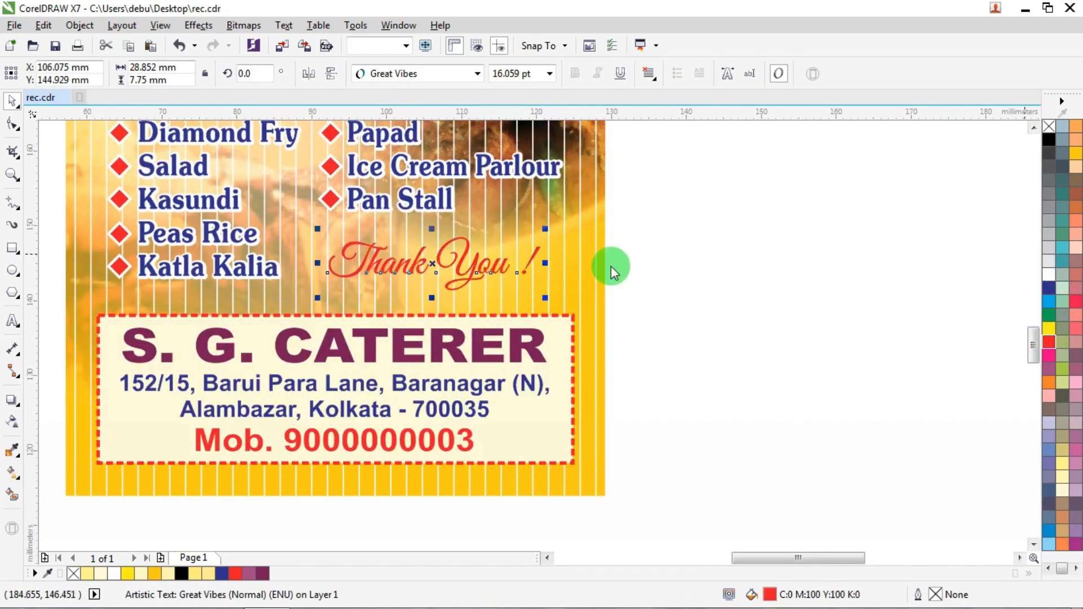
pyautogui.scroll(3, 516, 289)
pyautogui.moveTo(609, 307); pyautogui.dragTo(630, 311)
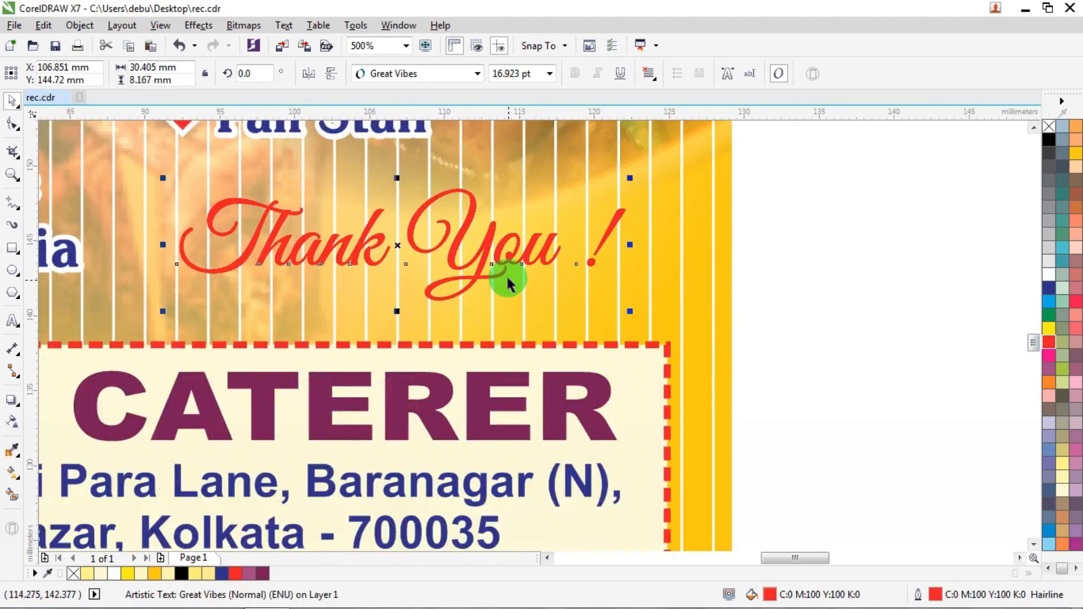
pyautogui.moveTo(482, 253); pyautogui.dragTo(485, 268)
# Step: Copy "Thank You !", give the original a white fill and 2 pt white outline, and paste the red copy on top
pyautogui.rightClick(485, 268)
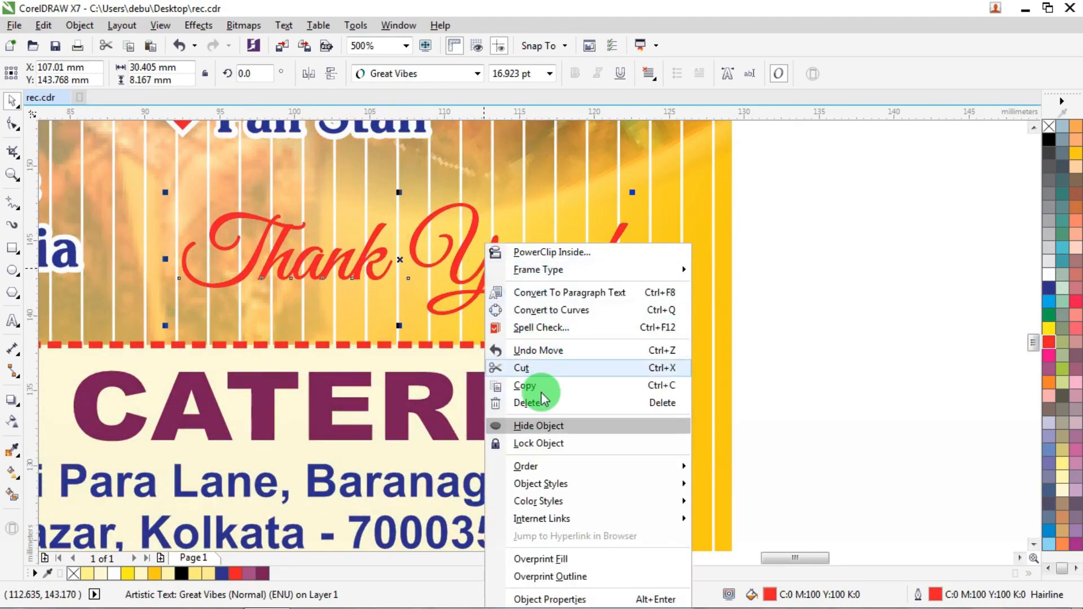
pyautogui.click(524, 387)
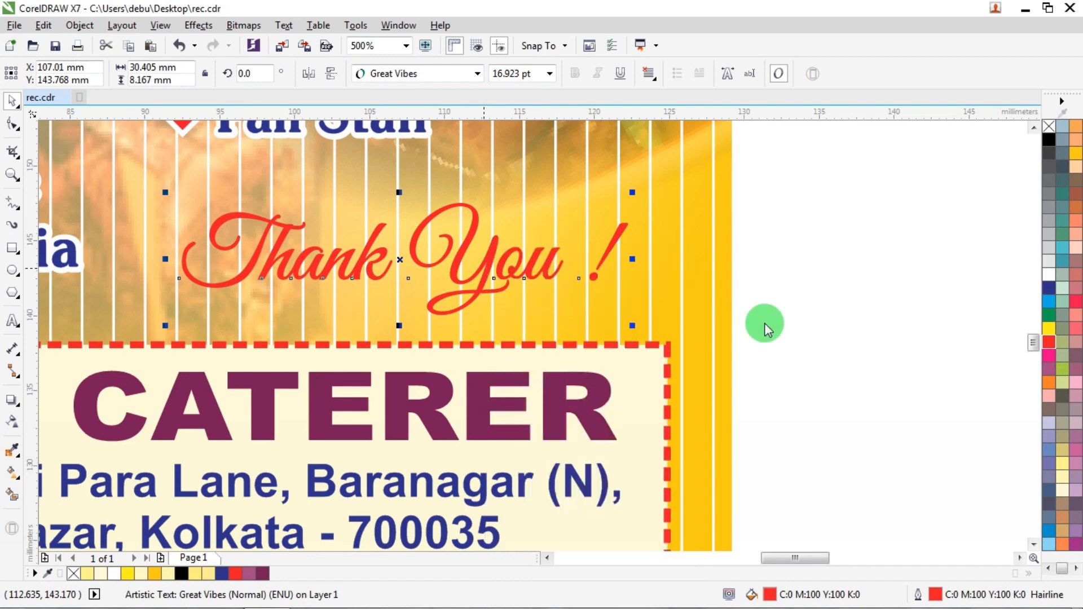
pyautogui.click(1049, 278)
pyautogui.rightClick(1048, 277)
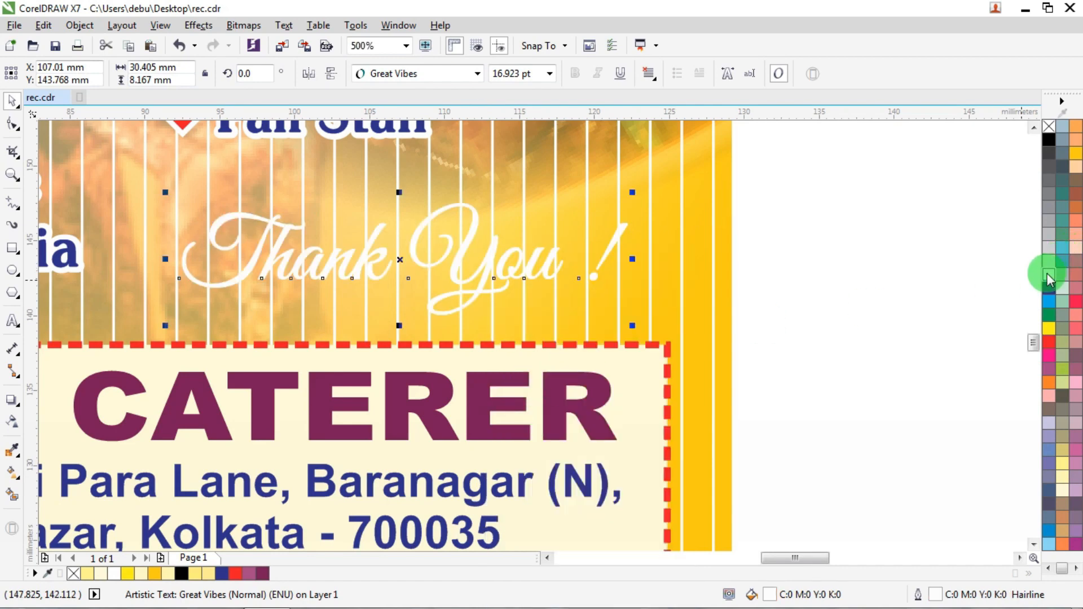
pyautogui.press('F12')
pyautogui.press('Return')
pyautogui.hotkey('ctrl', 'v')
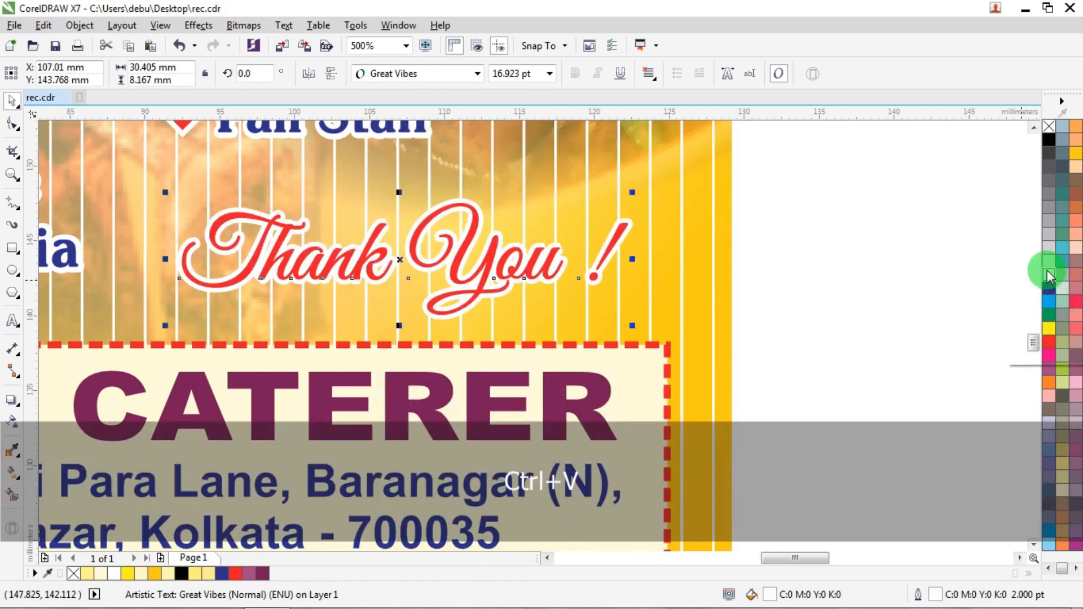
pyautogui.click(655, 290)
# Step: Nudge the menu columns and "Thank You !" down together, closer to the caterer box
pyautogui.scroll(-5, 655, 290)
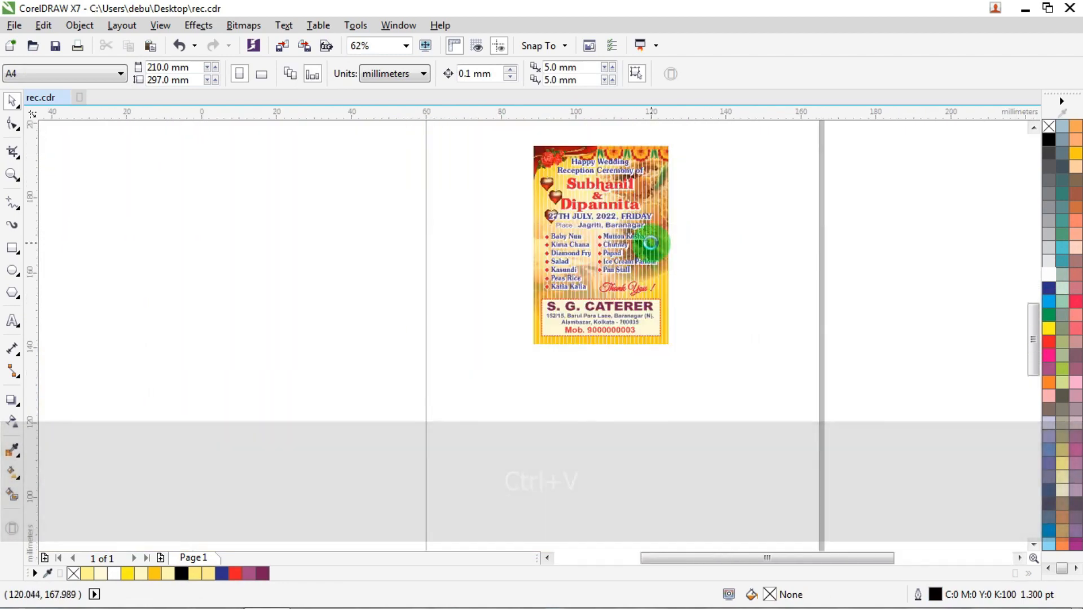
pyautogui.scroll(2, 633, 231)
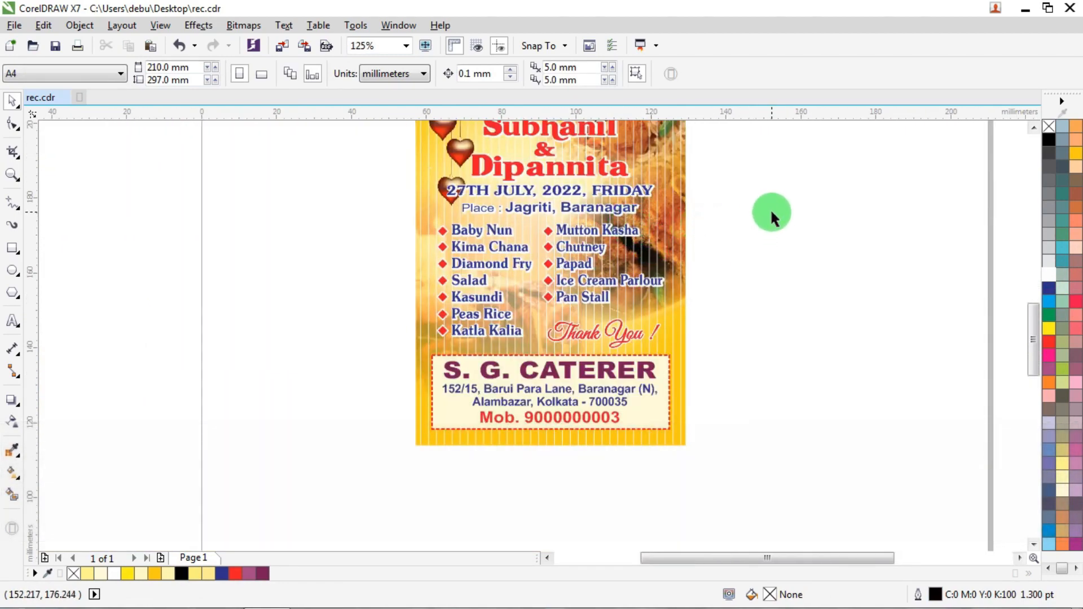
pyautogui.moveTo(775, 209); pyautogui.dragTo(409, 347)
pyautogui.press('Down')
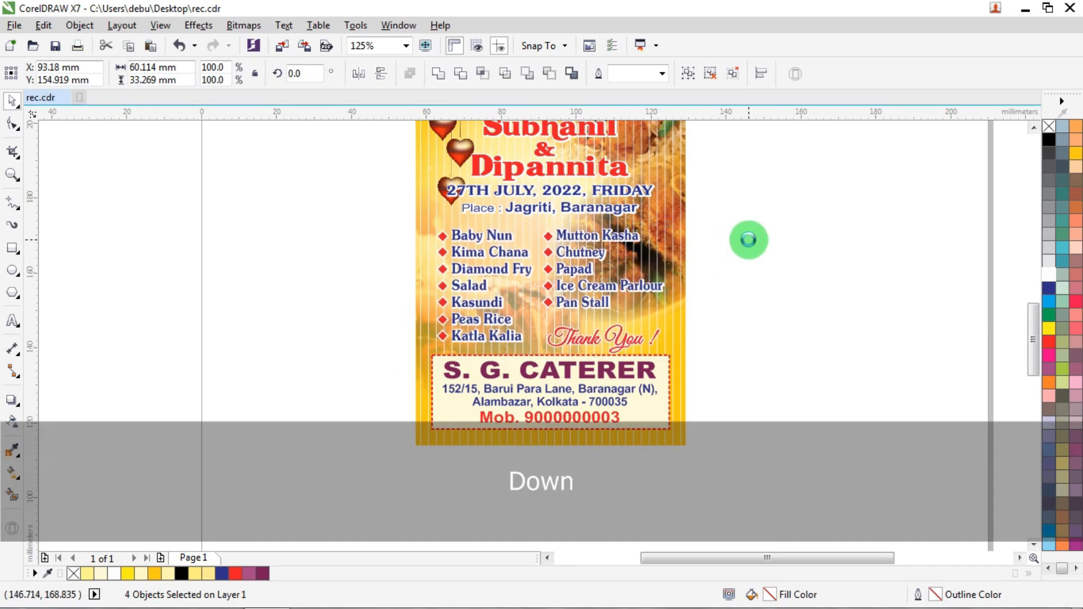
pyautogui.click(706, 324)
# Step: Nudge both layers of "Thank You !" up by about 2.8 mm, away from the caterer box
pyautogui.click(561, 333)
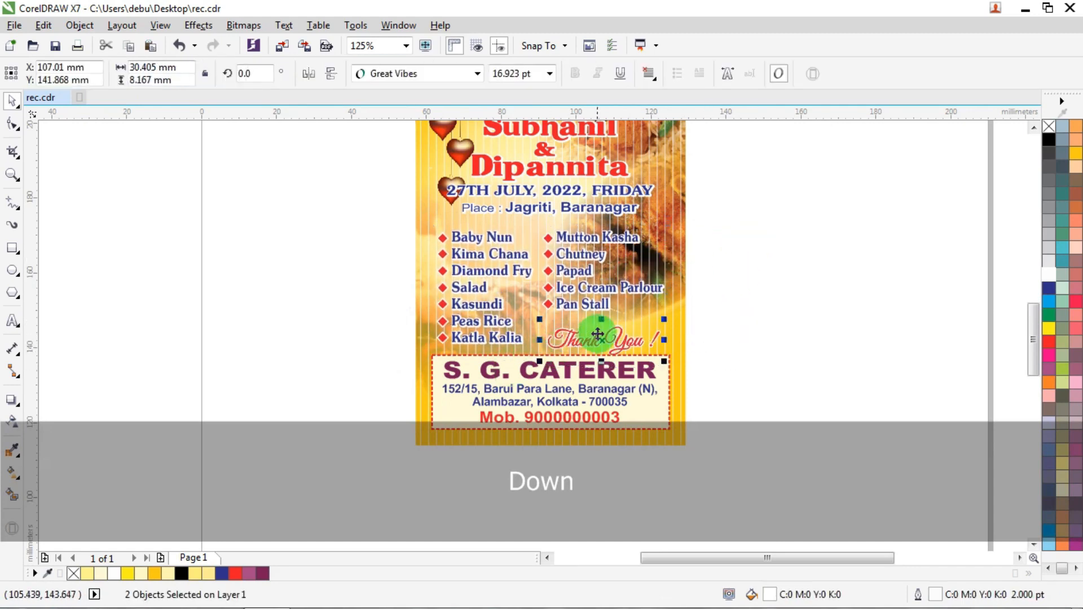
pyautogui.scroll(2, 600, 332)
pyautogui.press('Up')
pyautogui.press('Up')
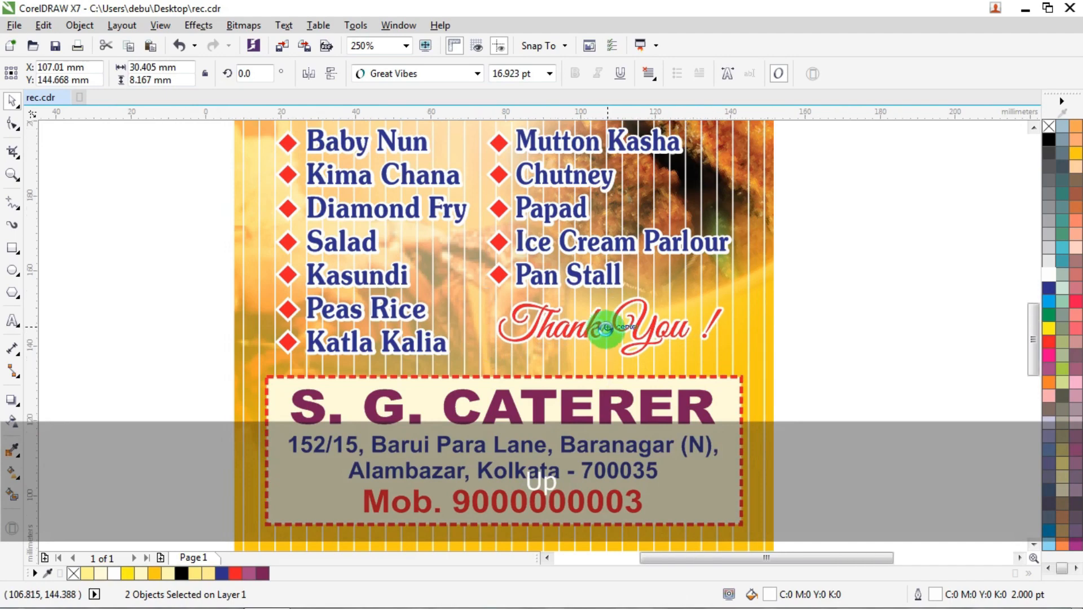
# Step: Move the menu columns and "Thank You !" further down together until they sit just above the caterer box
pyautogui.scroll(-3, 582, 234)
pyautogui.scroll(1, 708, 232)
pyautogui.moveTo(741, 242); pyautogui.dragTo(434, 386)
pyautogui.press('Down')
pyautogui.press('Down')
pyautogui.press('Down')
pyautogui.press('Down')
pyautogui.press('Down')
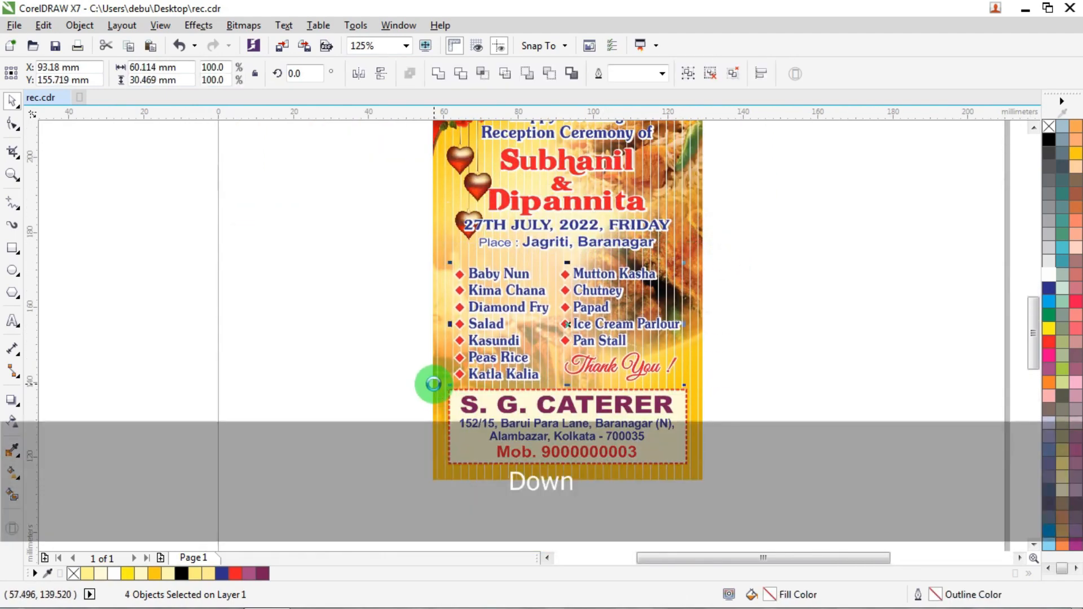
pyautogui.click(315, 339)
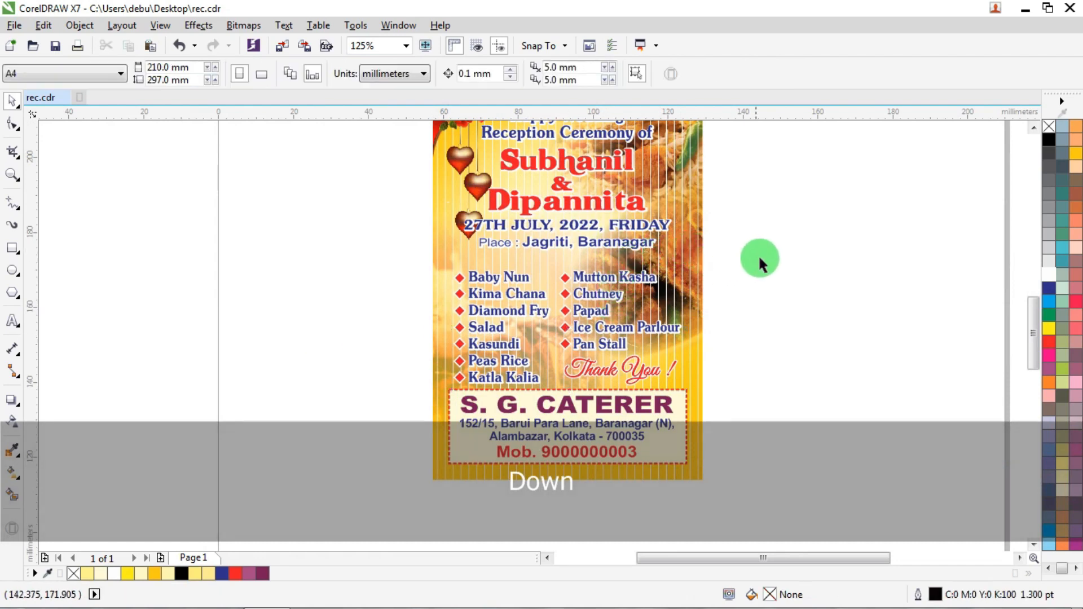
# Step: Nudge the menu columns, "Thank You !" and the whole caterer box slightly down together
pyautogui.moveTo(759, 258); pyautogui.dragTo(390, 475)
pyautogui.press('Down')
pyautogui.press('Down')
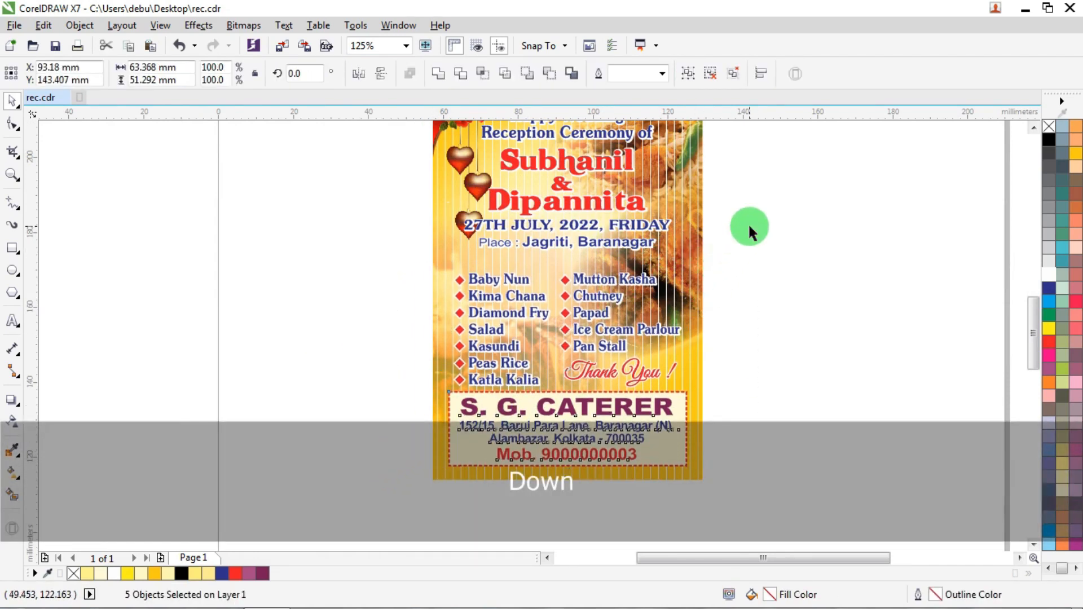
pyautogui.click(748, 222)
# Step: Nudge the heading, couple's names, date and venue text slightly up to widen the gap above the menu
pyautogui.scroll(-6, 745, 206)
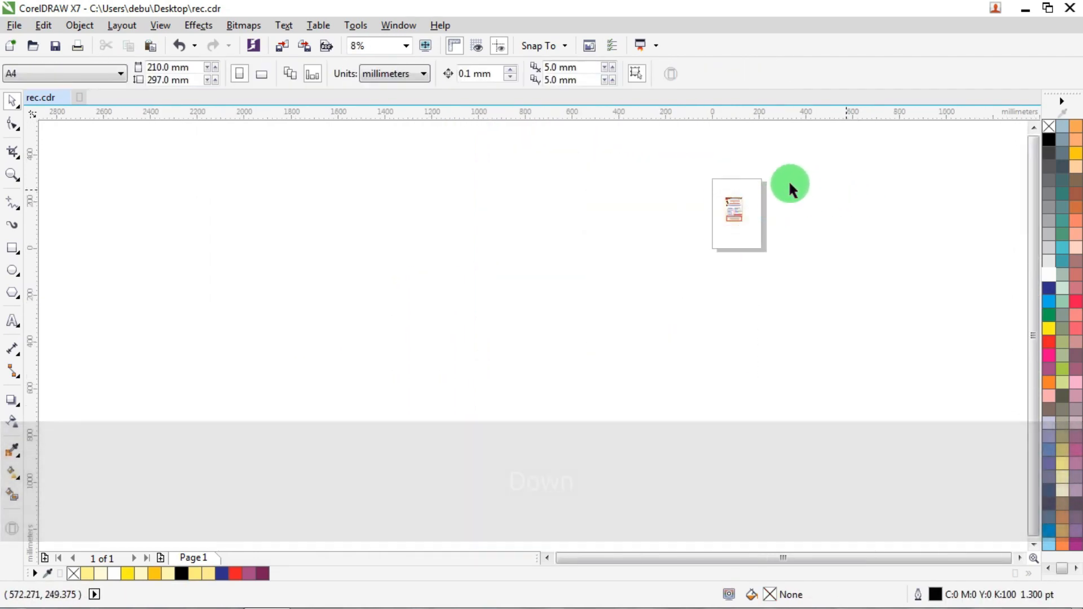
pyautogui.scroll(7, 790, 187)
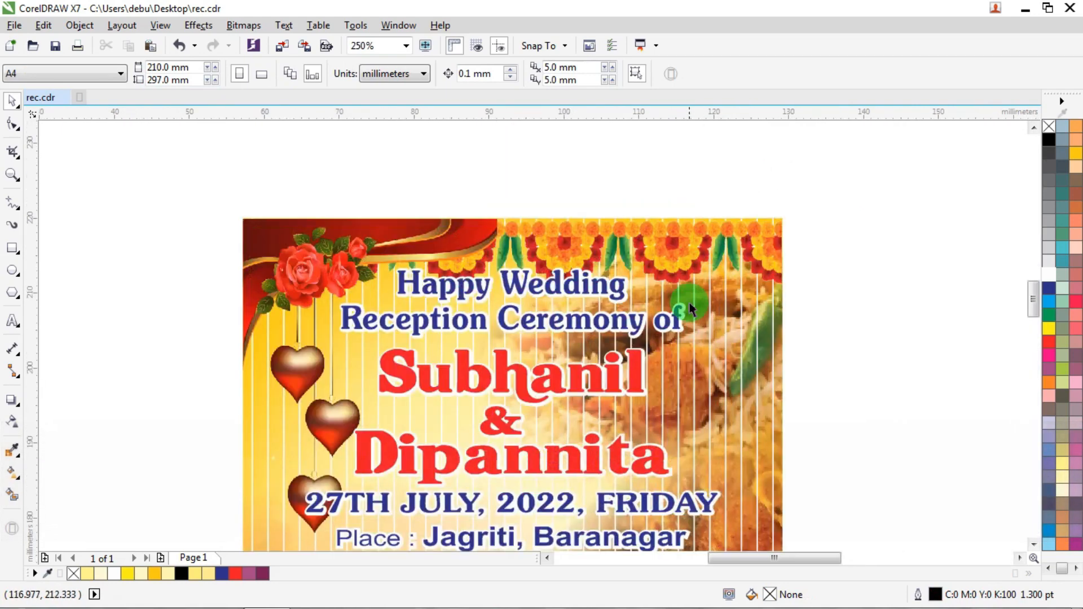
pyautogui.scroll(-2, 700, 294)
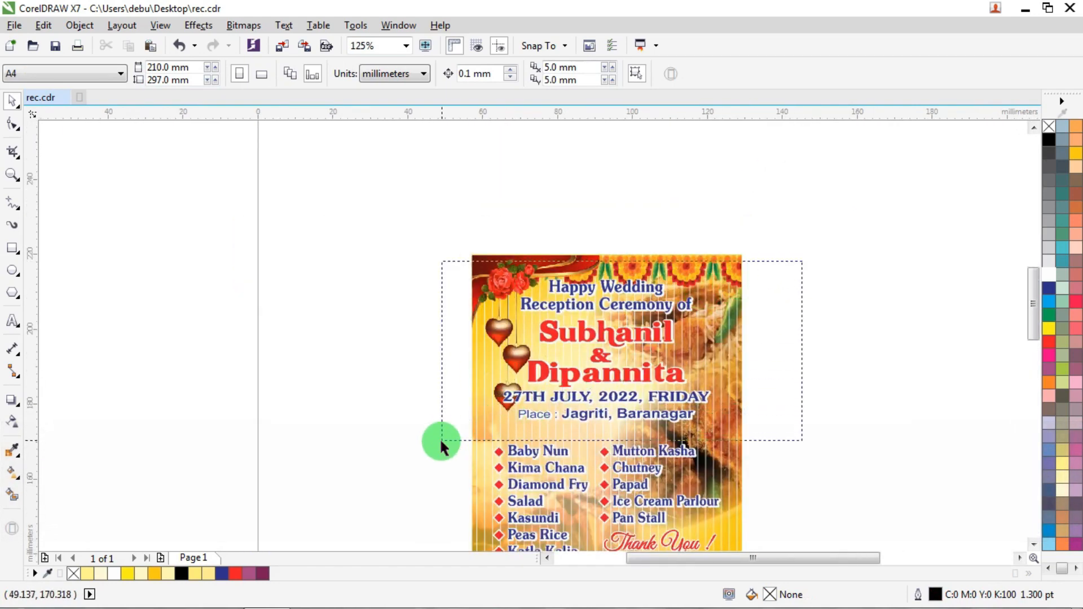
pyautogui.moveTo(441, 440); pyautogui.dragTo(443, 438)
pyautogui.scroll(-2, 765, 294)
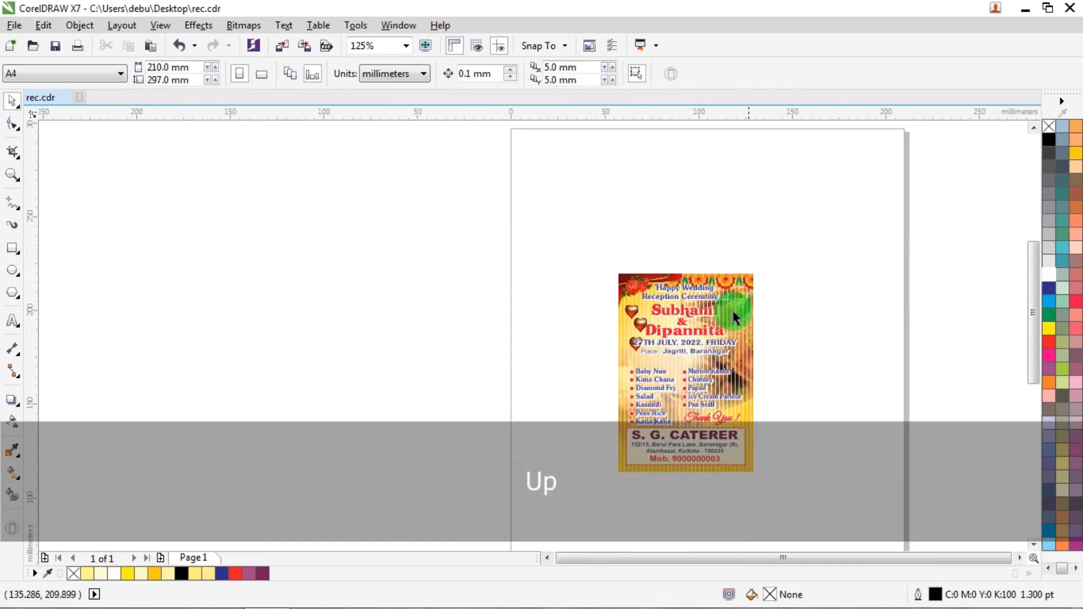
pyautogui.scroll(4, 702, 371)
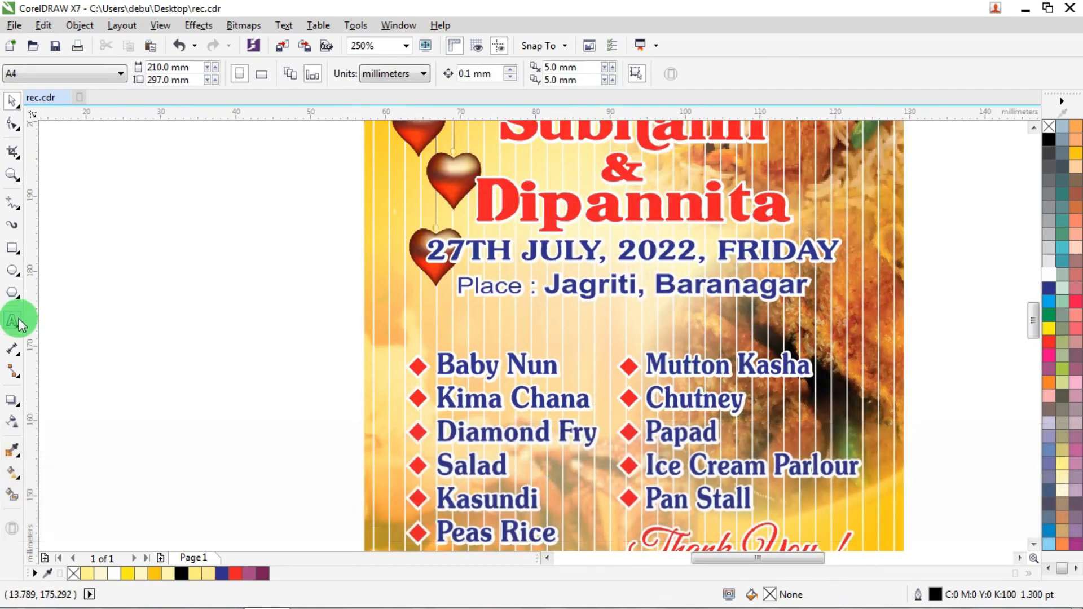
# Step: Add the text "TODAY'S MENU" in the gap below the venue line and make it bold and underlined
pyautogui.click(12, 320)
pyautogui.click(563, 320)
pyautogui.press('capslock')
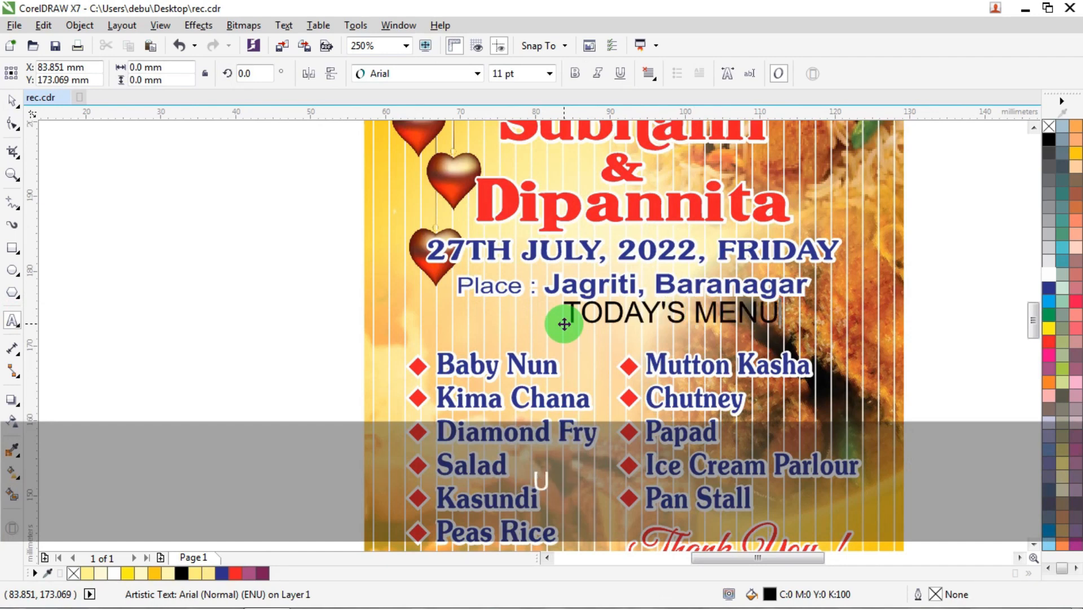
pyautogui.hotkey('ctrl', 'a')
pyautogui.click(574, 74)
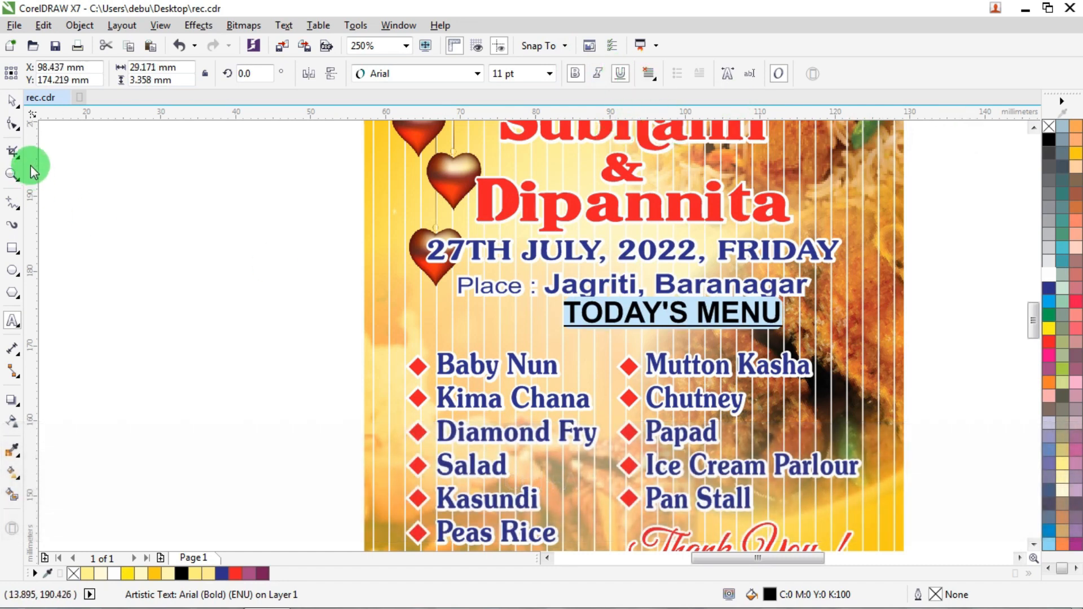
# Step: Set "TODAY'S MENU" in the Hot Pizza font, shift it towards the card's middle, stretch it to about 34 mm wide and colour it red
pyautogui.click(11, 104)
pyautogui.click(409, 75)
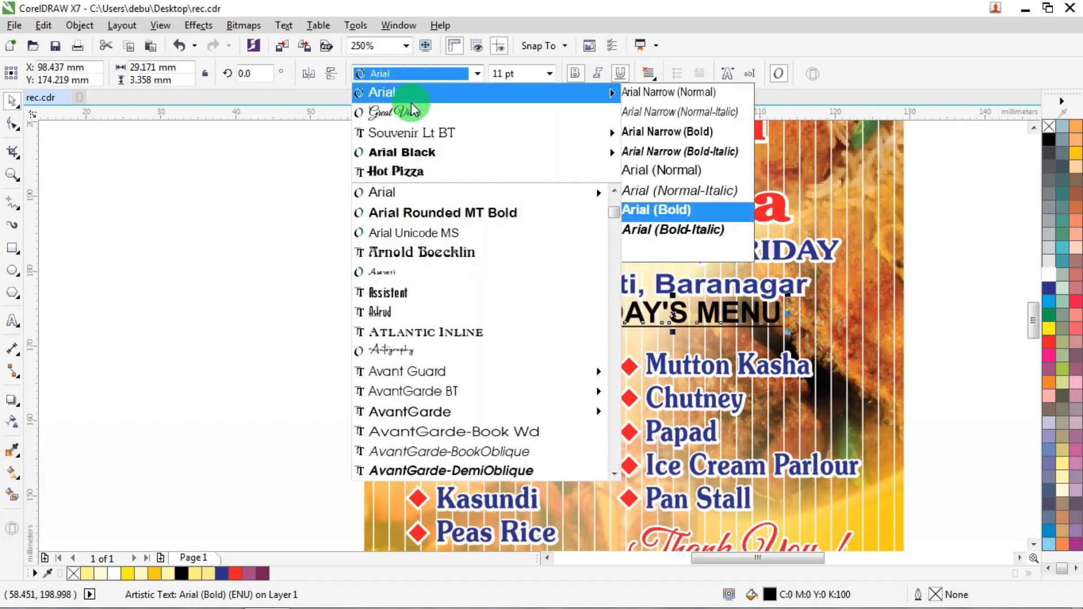
pyautogui.click(404, 172)
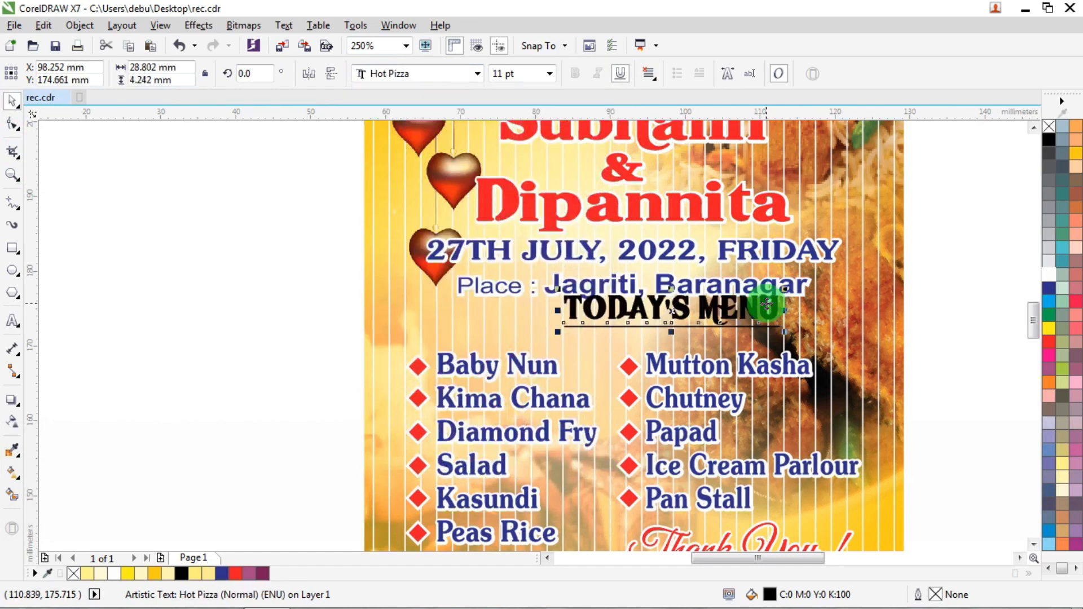
pyautogui.moveTo(640, 320); pyautogui.dragTo(602, 332)
pyautogui.moveTo(746, 321); pyautogui.dragTo(769, 322)
pyautogui.click(1048, 338)
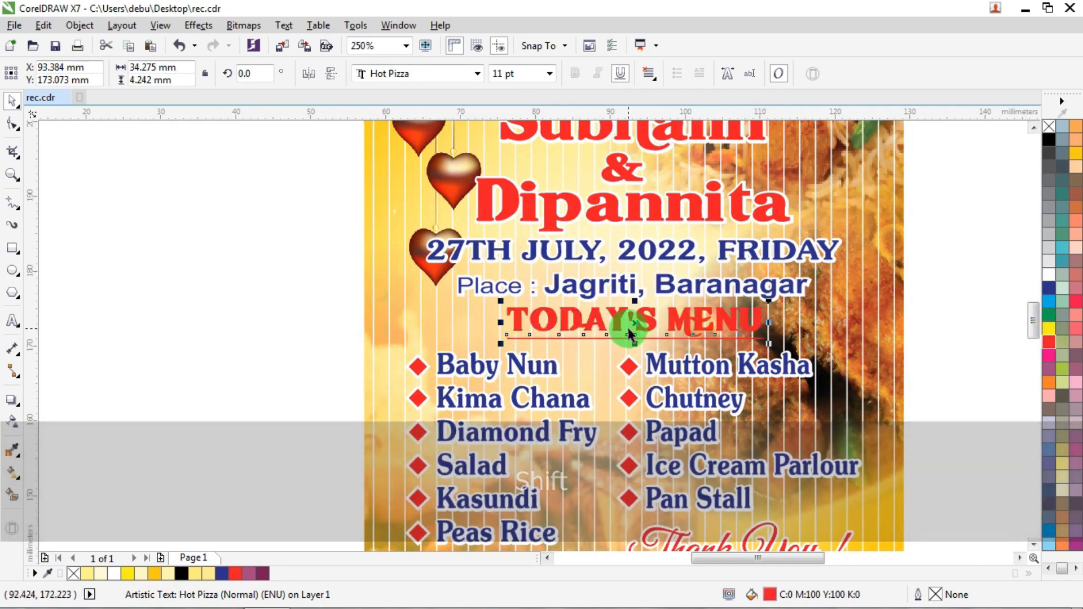
# Step: Centre the "TODAY'S MENU" text horizontally on the card background
pyautogui.scroll(2, 649, 318)
pyautogui.moveTo(656, 315); pyautogui.dragTo(498, 325)
pyautogui.scroll(-2, 498, 324)
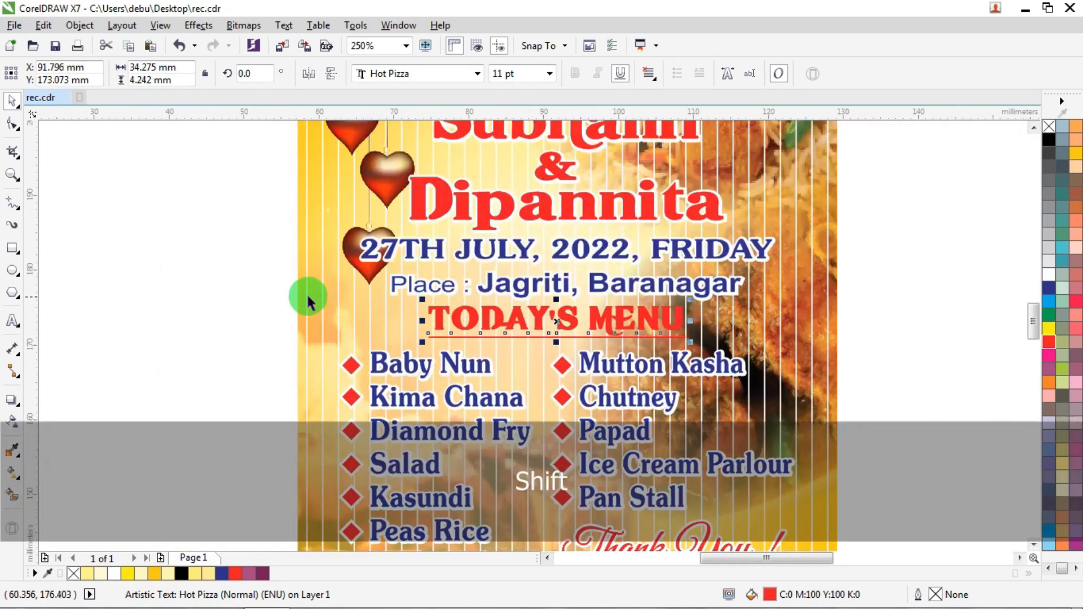
pyautogui.keyDown('shift'); pyautogui.click(309, 295); pyautogui.keyUp('shift')
pyautogui.press('c')
pyautogui.click(577, 318)
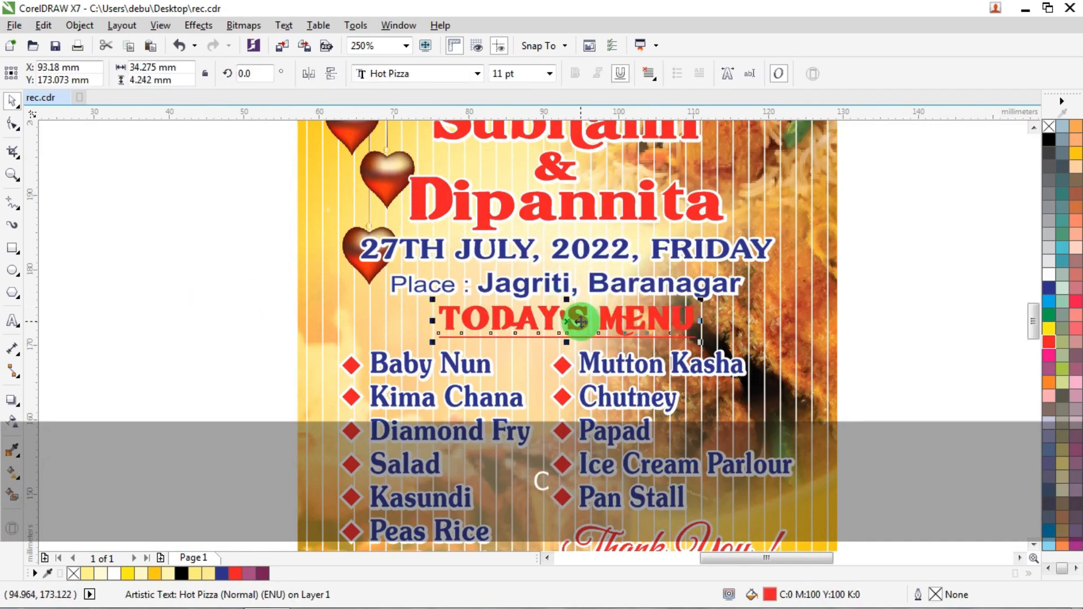
pyautogui.scroll(2, 583, 322)
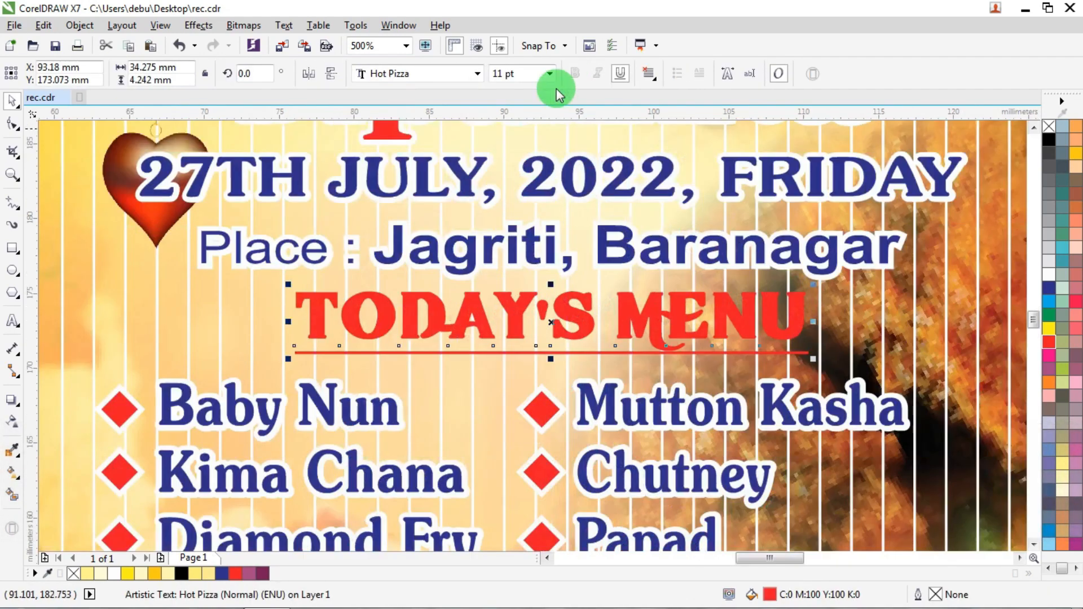
# Step: Remove the underline from "TODAY'S MENU", shrink it to about 18 mm wide and park it beside the card
pyautogui.click(617, 78)
pyautogui.moveTo(812, 284); pyautogui.dragTo(795, 298)
pyautogui.scroll(-1, 589, 323)
pyautogui.moveTo(571, 325); pyautogui.dragTo(928, 291)
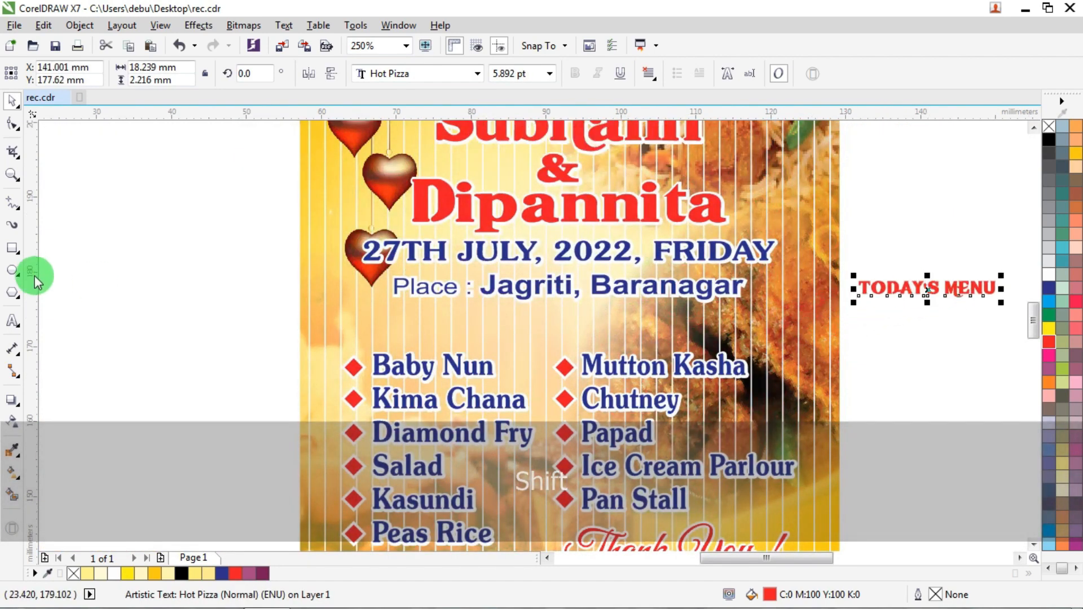
# Step: Draw a red rectangle without outline, about 23.3 by 3.8 mm, in the gap between the venue line and the menu
pyautogui.click(12, 250)
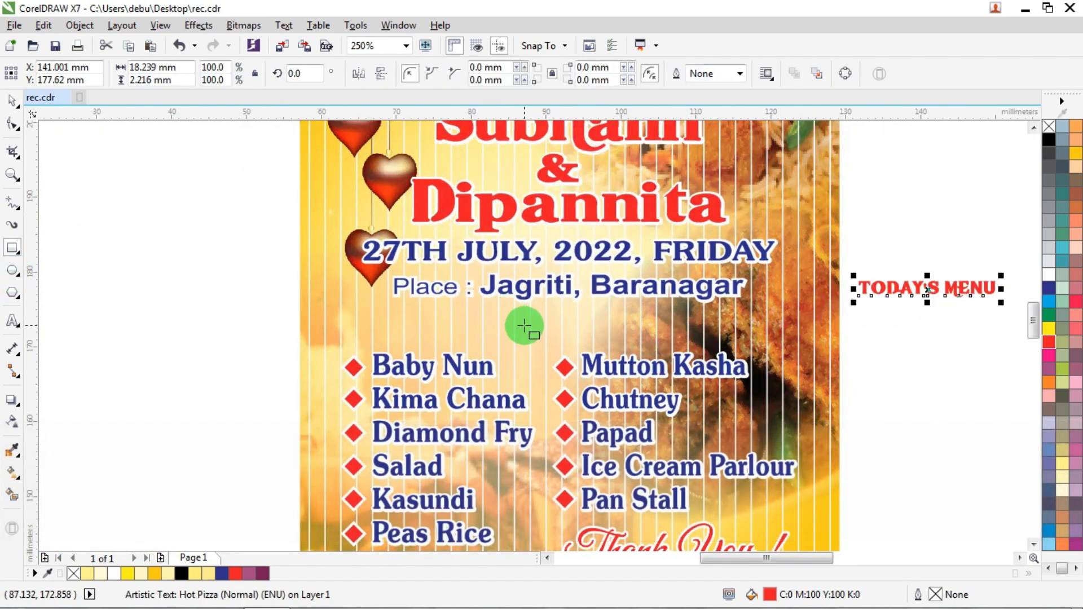
pyautogui.scroll(1, 525, 326)
pyautogui.moveTo(408, 296)
pyautogui.mouseDown()
pyautogui.moveTo(653, 351)
pyautogui.moveTo(760, 354)
pyautogui.mouseUp()
pyautogui.click(1048, 345)
pyautogui.rightClick(1049, 126)
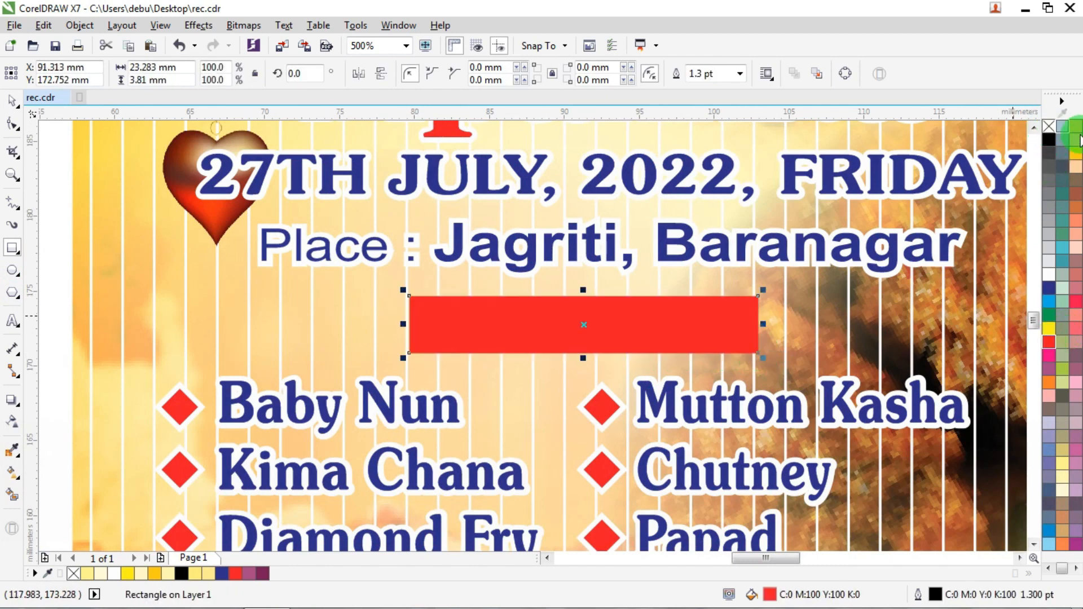
# Step: Round all four corners of the red rectangle by about 0.95 mm, then increase its height to about 4.4 mm
pyautogui.click(12, 129)
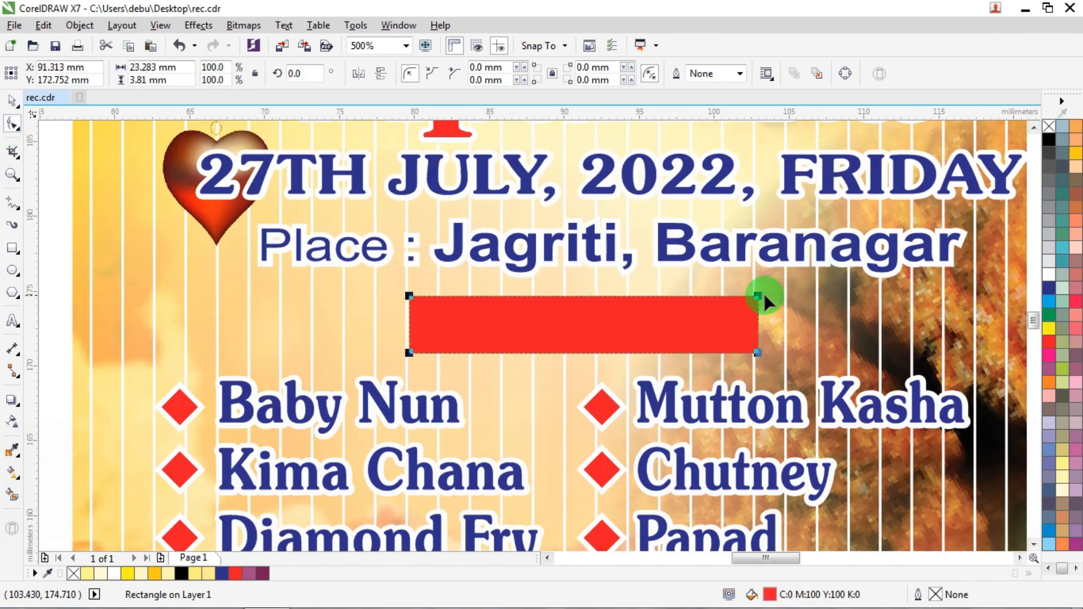
pyautogui.click(13, 103)
pyautogui.scroll(2, 686, 316)
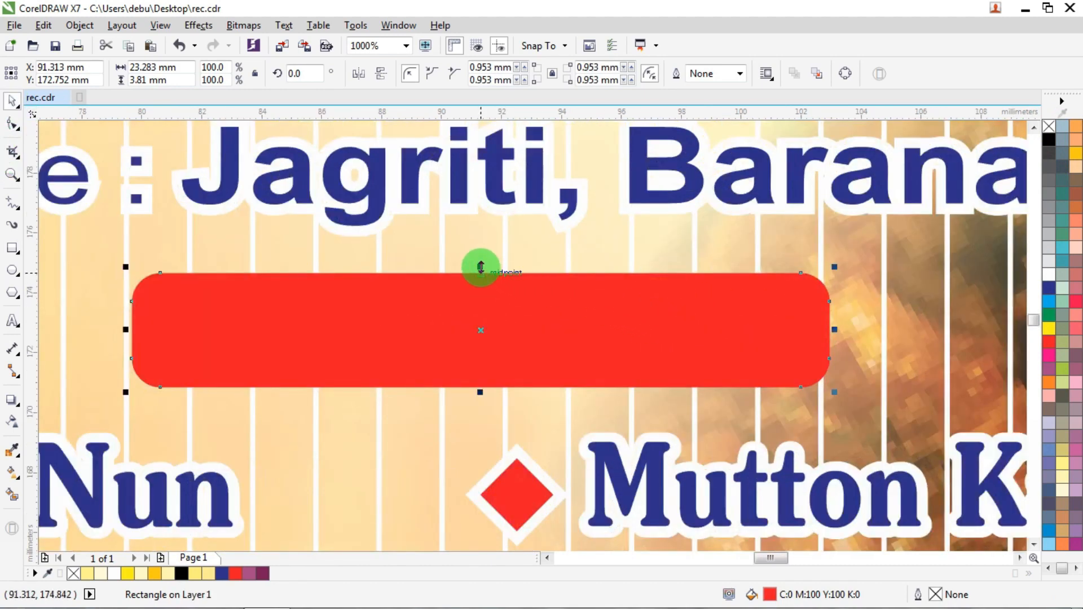
pyautogui.moveTo(481, 267); pyautogui.dragTo(501, 248)
pyautogui.scroll(-4, 501, 305)
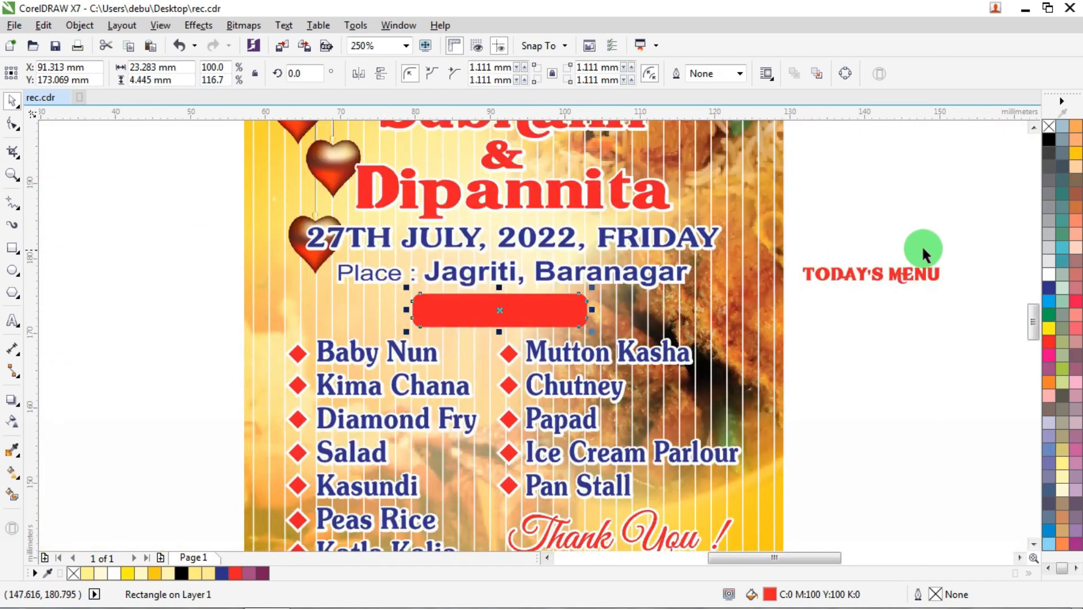
# Step: Colour "TODAY'S MENU" white, move it onto the red rectangle and bring it to the front
pyautogui.click(858, 273)
pyautogui.click(1047, 273)
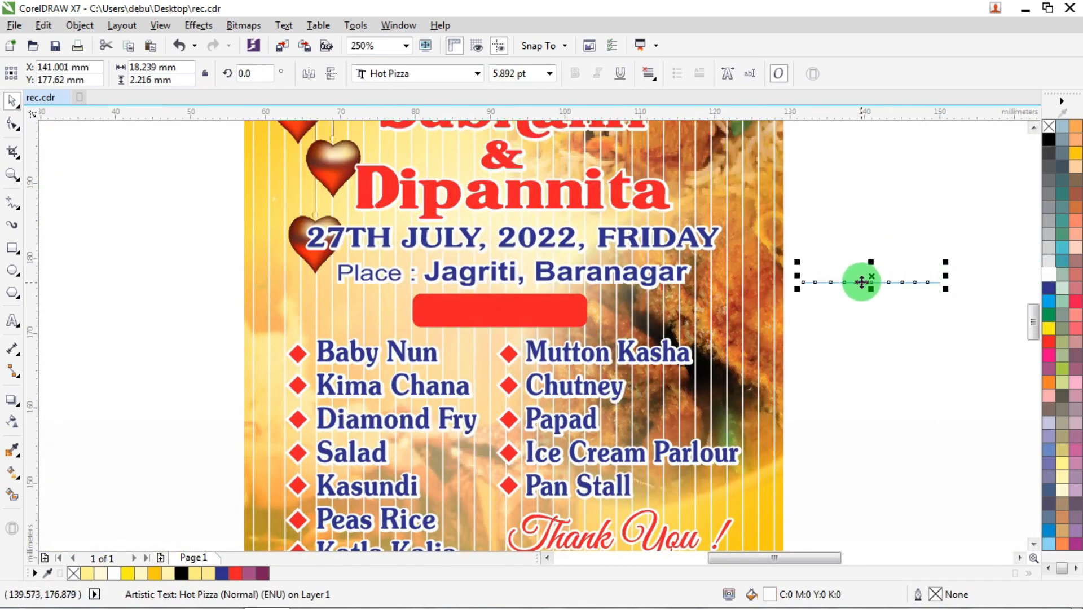
pyautogui.moveTo(861, 283); pyautogui.dragTo(430, 319)
pyautogui.scroll(2, 430, 318)
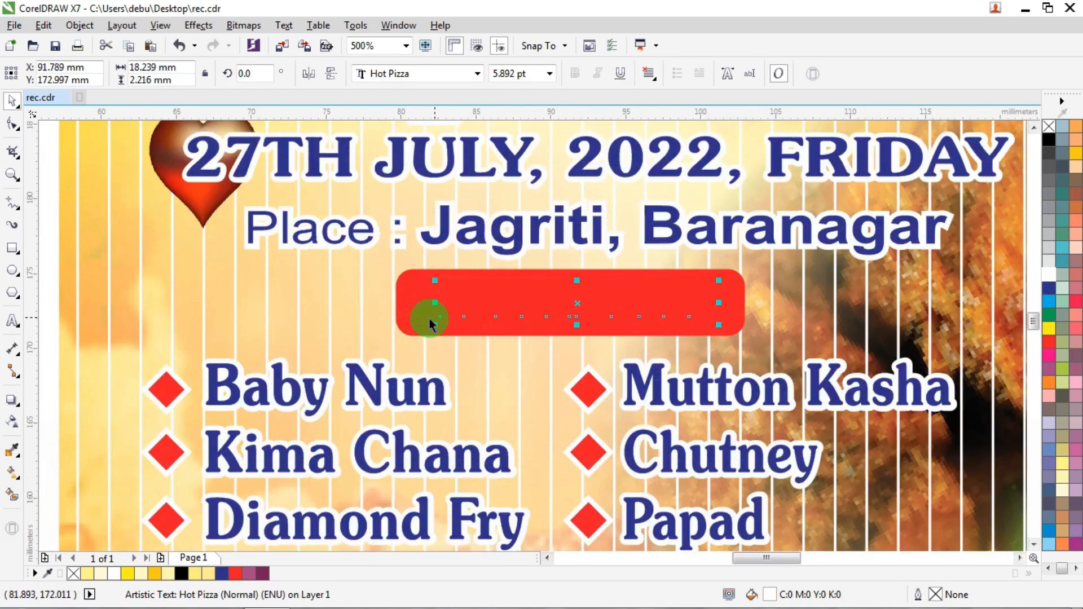
pyautogui.hotkey('ctrl', 'Home')
# Step: Centre "TODAY'S MENU" horizontally and vertically on the red rectangle
pyautogui.keyDown('shift'); pyautogui.click(415, 308); pyautogui.keyUp('shift')
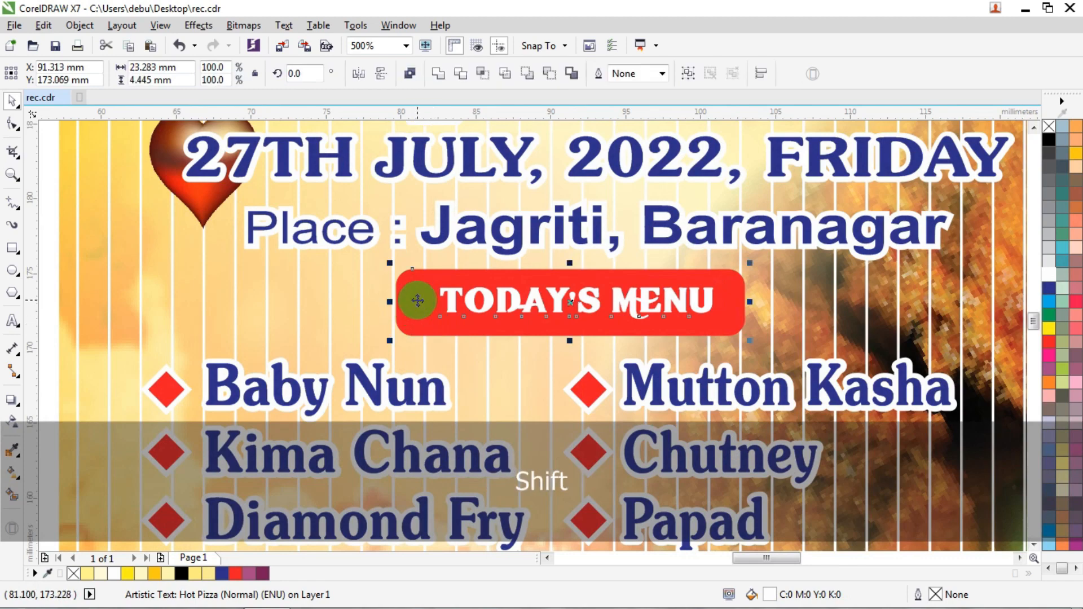
pyautogui.press('c')
pyautogui.scroll(-2, 520, 283)
pyautogui.press('e')
pyautogui.click(908, 214)
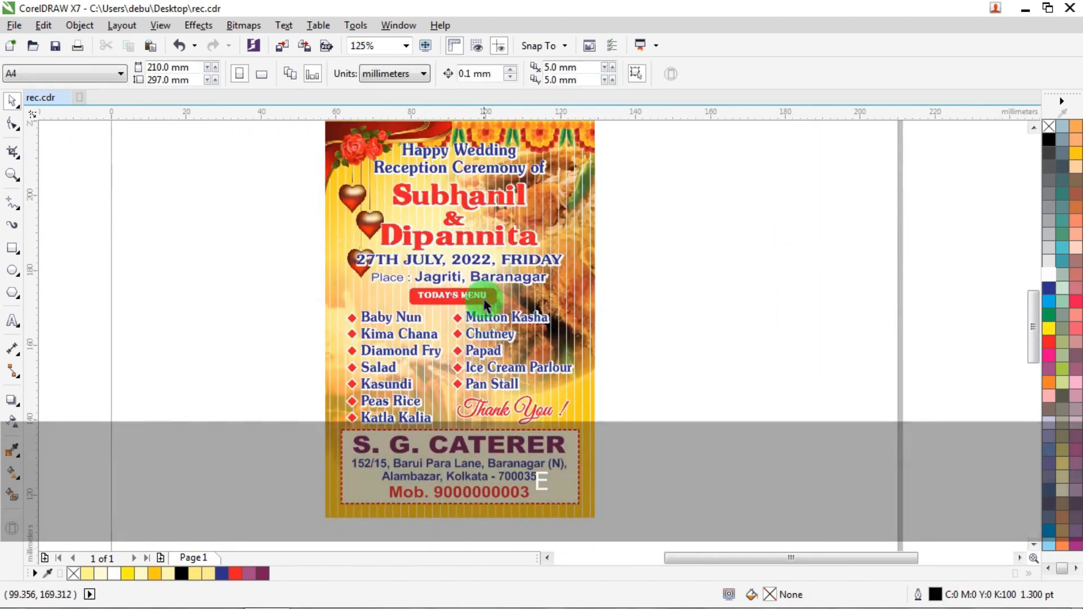
# Step: Enlarge the white "TODAY'S MENU" text, trying 8 pt before setting it to 9 pt
pyautogui.scroll(1, 575, 300)
pyautogui.click(575, 301)
pyautogui.scroll(1, 574, 301)
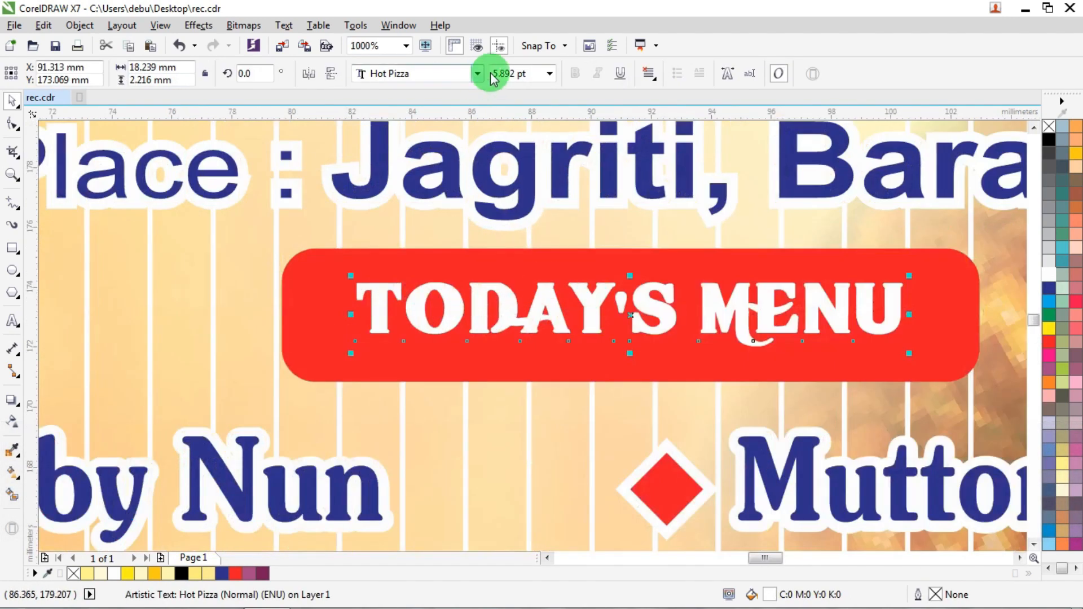
pyautogui.write('8')
pyautogui.press('Return')
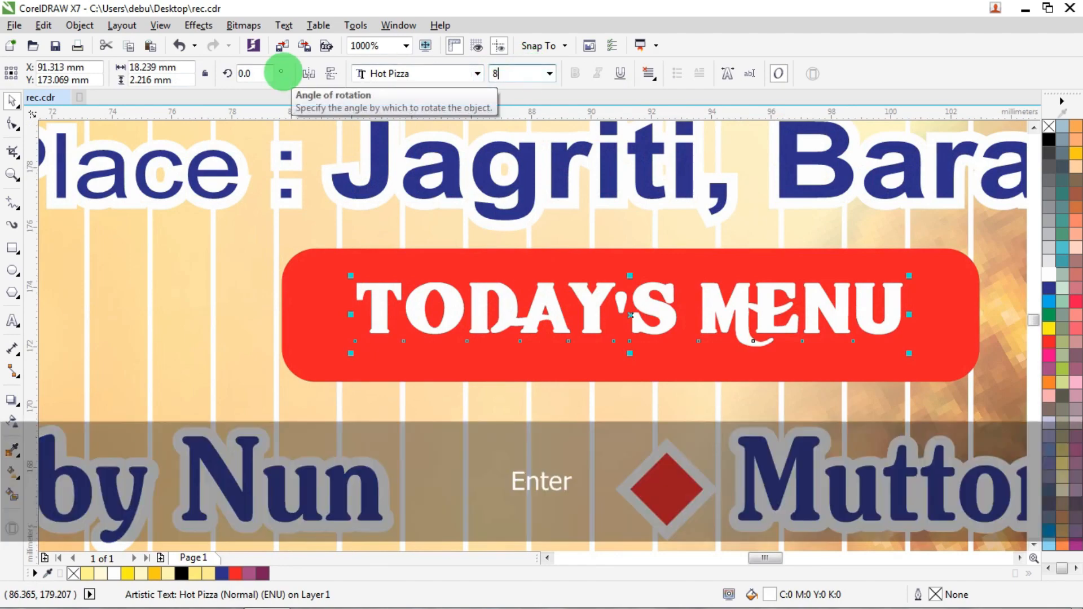
pyautogui.scroll(-3, 350, 175)
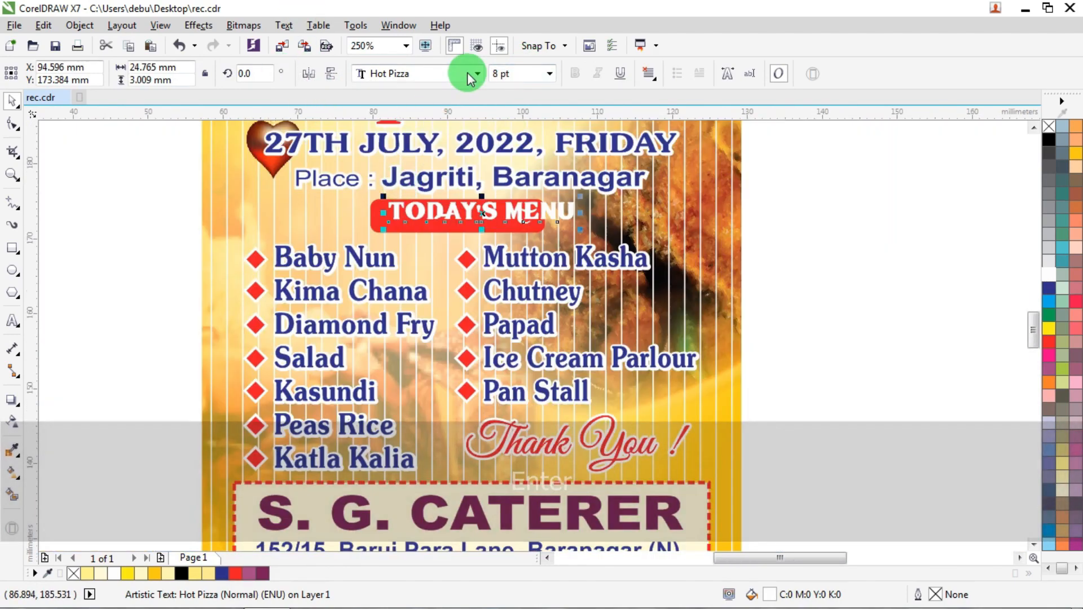
pyautogui.write('98')
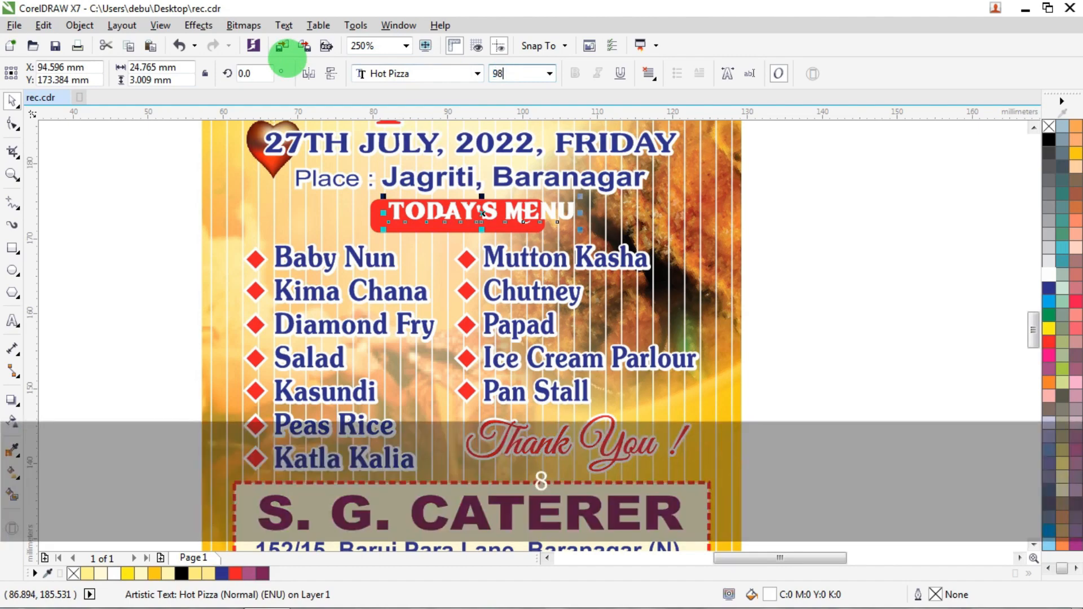
pyautogui.press('Return')
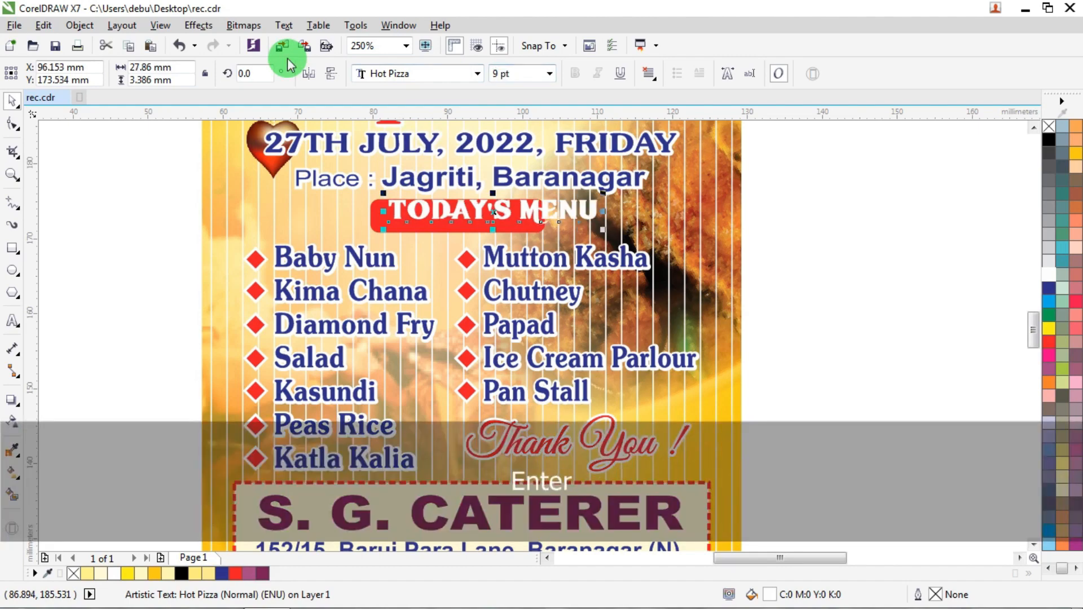
# Step: Realign the enlarged "TODAY'S MENU" text to the centre of the red rectangle in both directions
pyautogui.keyDown('shift'); pyautogui.click(458, 220); pyautogui.keyUp('shift')
pyautogui.press('e')
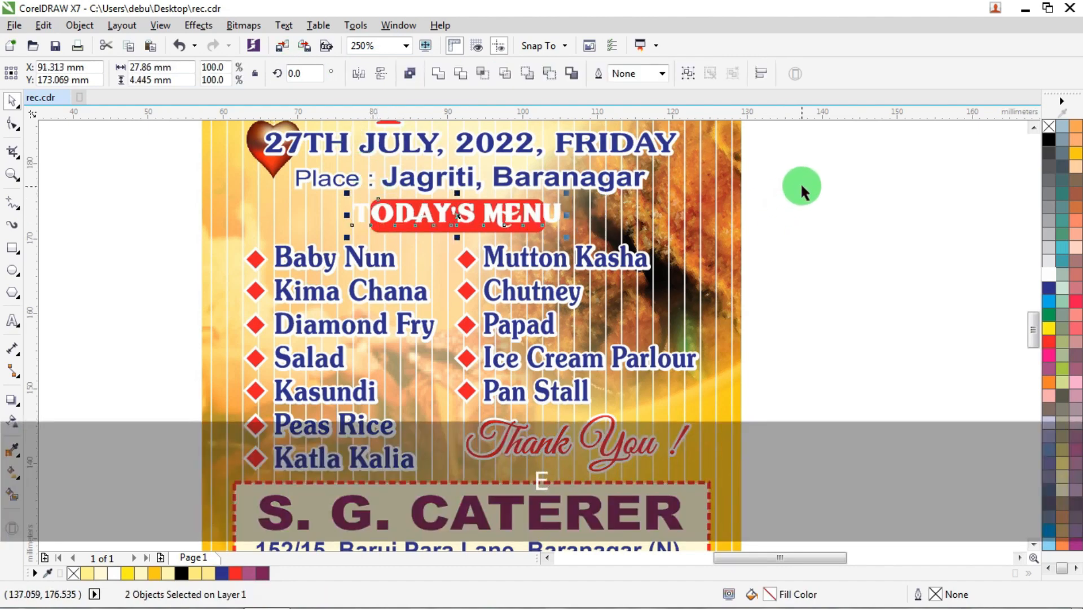
pyautogui.click(801, 186)
# Step: Enlarge the red rectangle behind "TODAY'S MENU" to about 30 mm wide and 4.9 mm high so it holds the text
pyautogui.scroll(2, 505, 212)
pyautogui.click(504, 206)
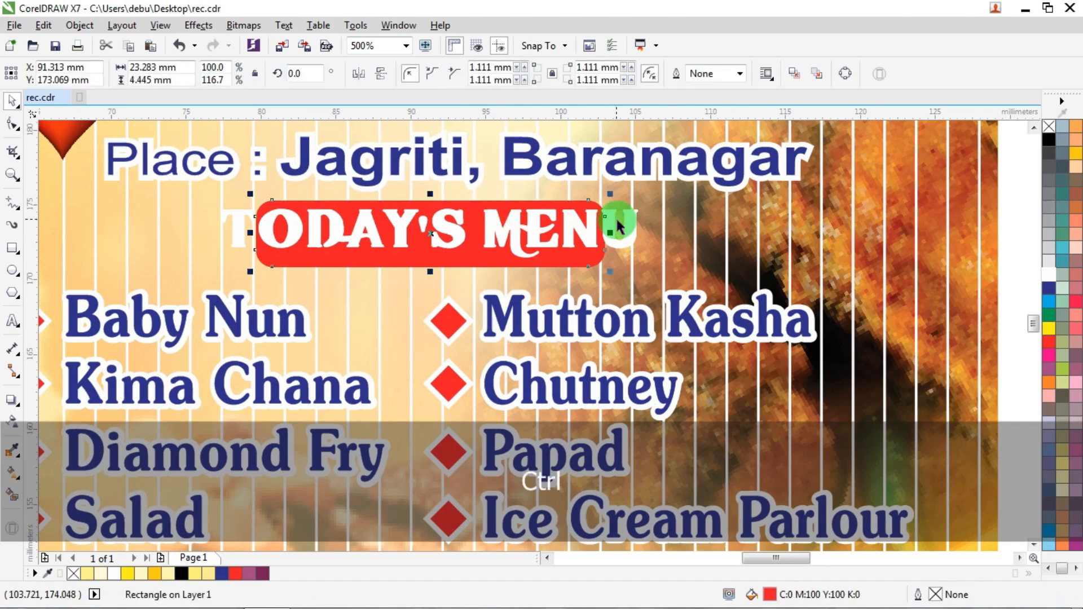
pyautogui.moveTo(612, 232); pyautogui.dragTo(649, 246)
pyautogui.moveTo(661, 249); pyautogui.dragTo(657, 249)
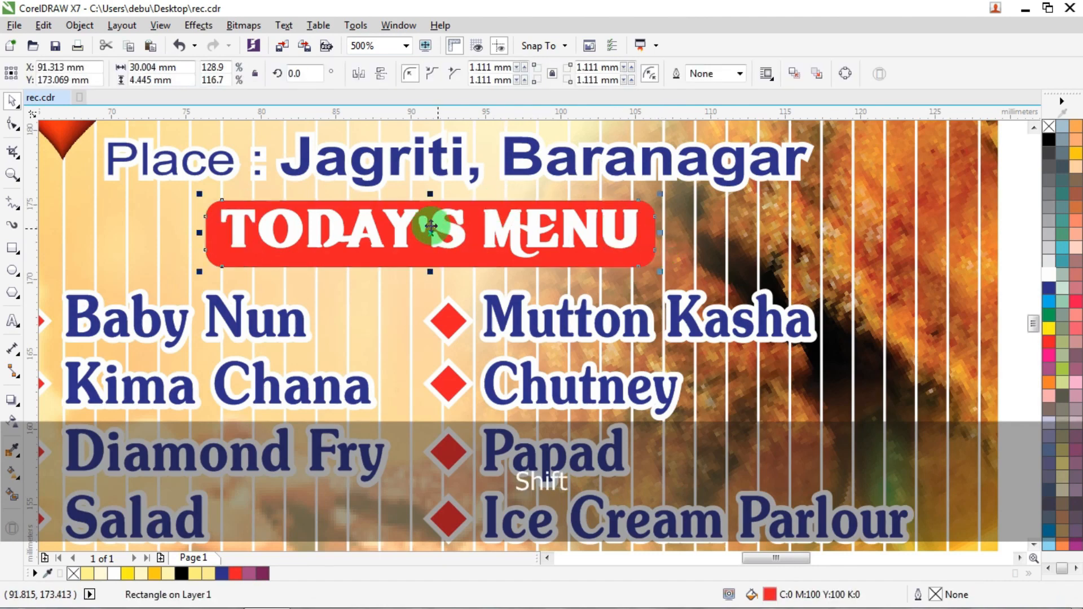
pyautogui.scroll(2, 434, 228)
pyautogui.moveTo(423, 189)
pyautogui.mouseDown()
pyautogui.moveTo(443, 169)
pyautogui.moveTo(431, 179)
pyautogui.mouseUp()
pyautogui.scroll(-2, 430, 179)
# Step: Centre the text vertically on the red rectangle and nudge both down together by about 0.7 mm
pyautogui.moveTo(809, 176); pyautogui.dragTo(300, 247)
pyautogui.press('e')
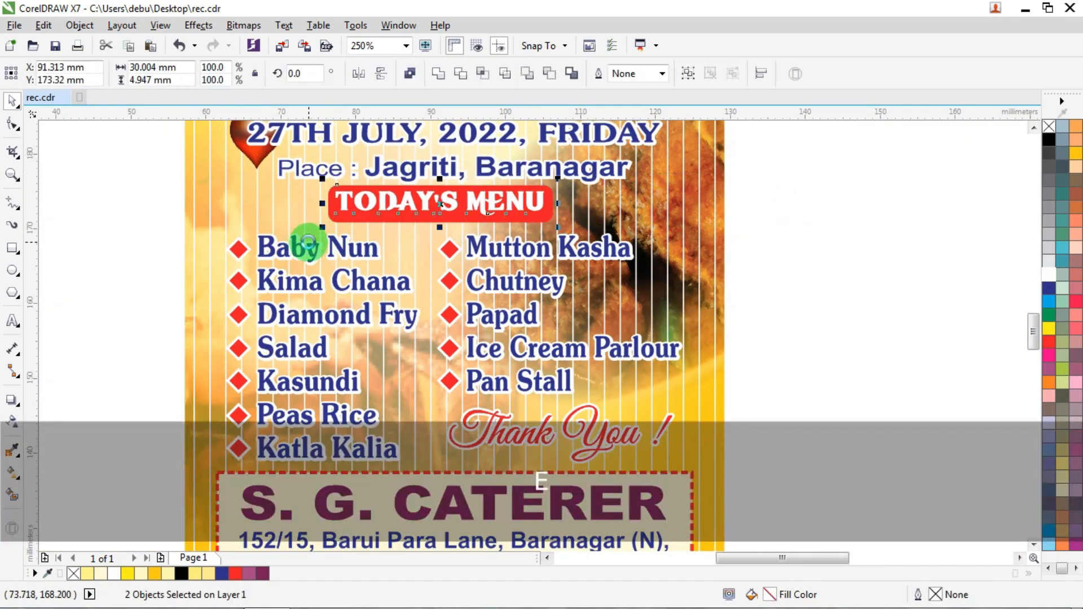
pyautogui.press('Down')
pyautogui.press('Down')
pyautogui.press('Down')
pyautogui.press('Down')
pyautogui.press('Down')
pyautogui.press('Down')
pyautogui.press('Down')
pyautogui.press('Down')
pyautogui.press('Up')
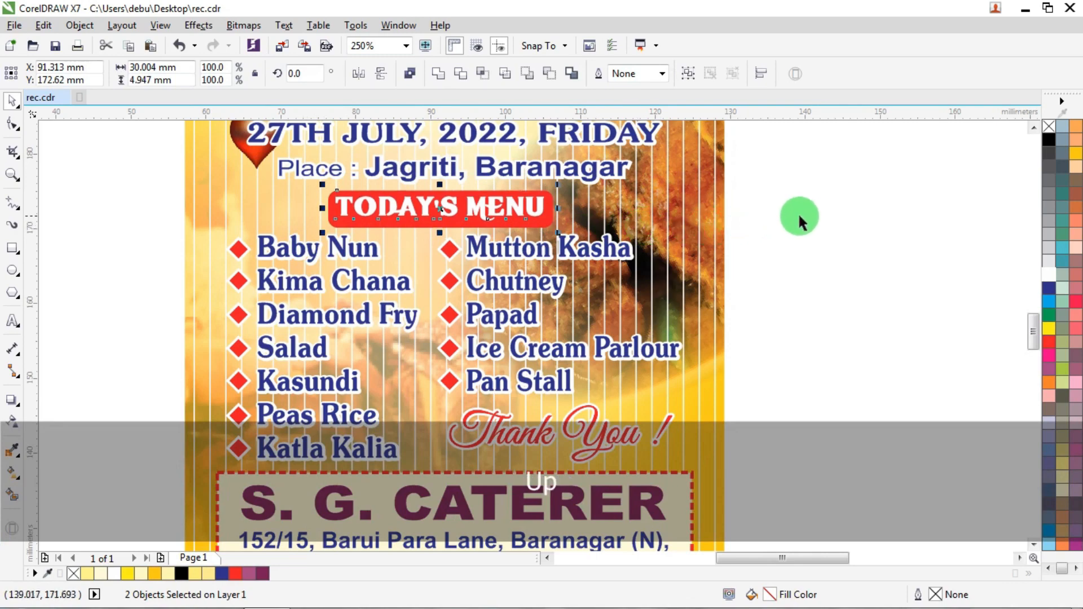
# Step: Nudge only the "TODAY'S MENU" text down by 0.1 mm within the red rectangle
pyautogui.scroll(2, 439, 210)
pyautogui.click(442, 218)
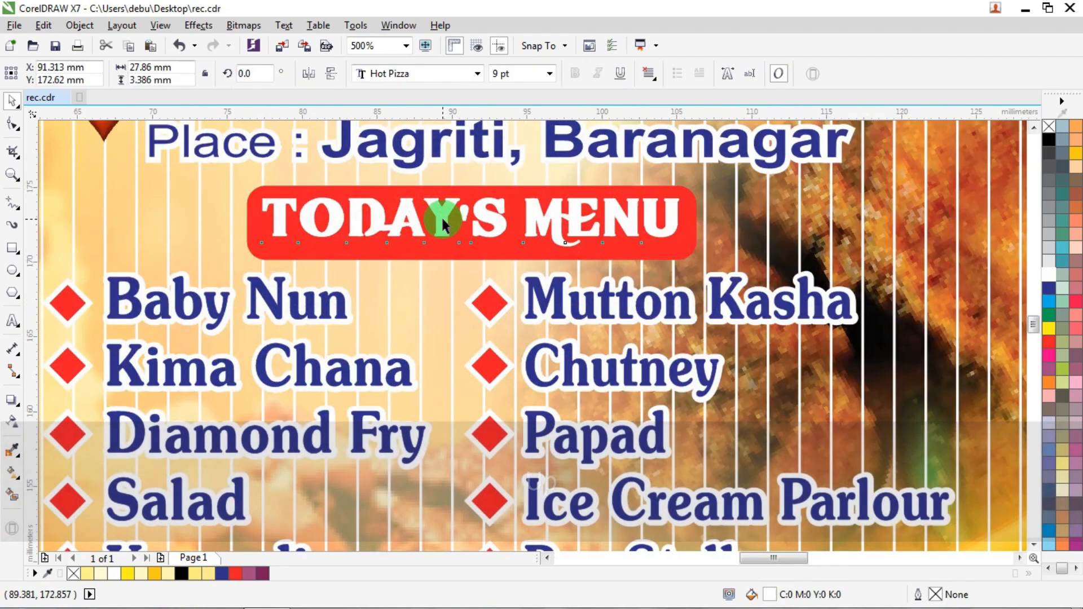
pyautogui.press('Down')
pyautogui.scroll(-2, 589, 214)
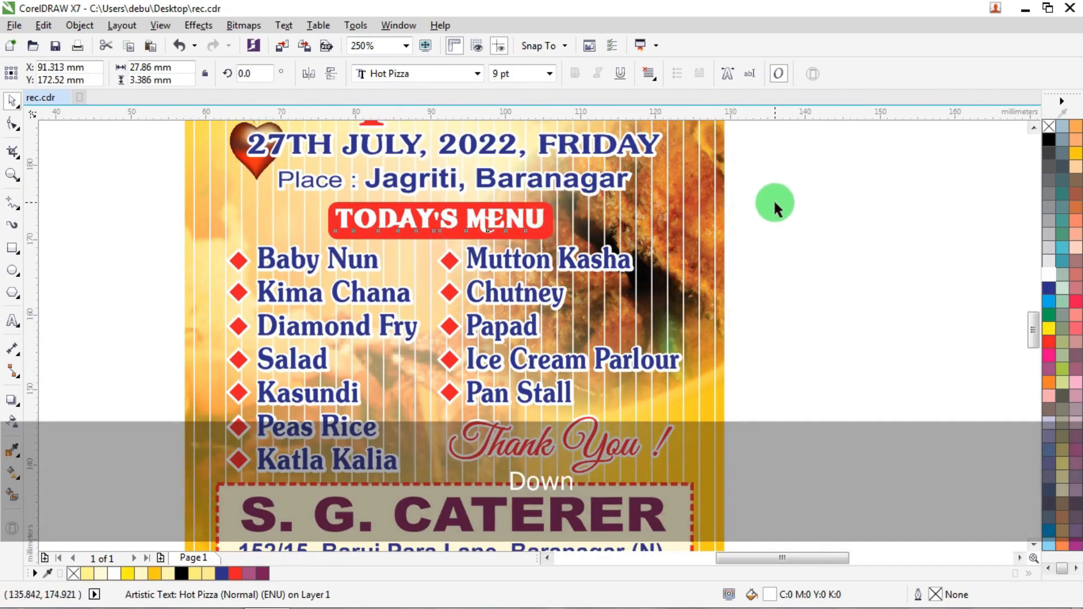
pyautogui.click(774, 199)
# Step: Widen the red rectangle symmetrically about its centre to about 31.1 mm
pyautogui.scroll(2, 551, 200)
pyautogui.keyDown('ctrl'); pyautogui.click(556, 201); pyautogui.keyUp('ctrl')
pyautogui.scroll(4, 589, 255)
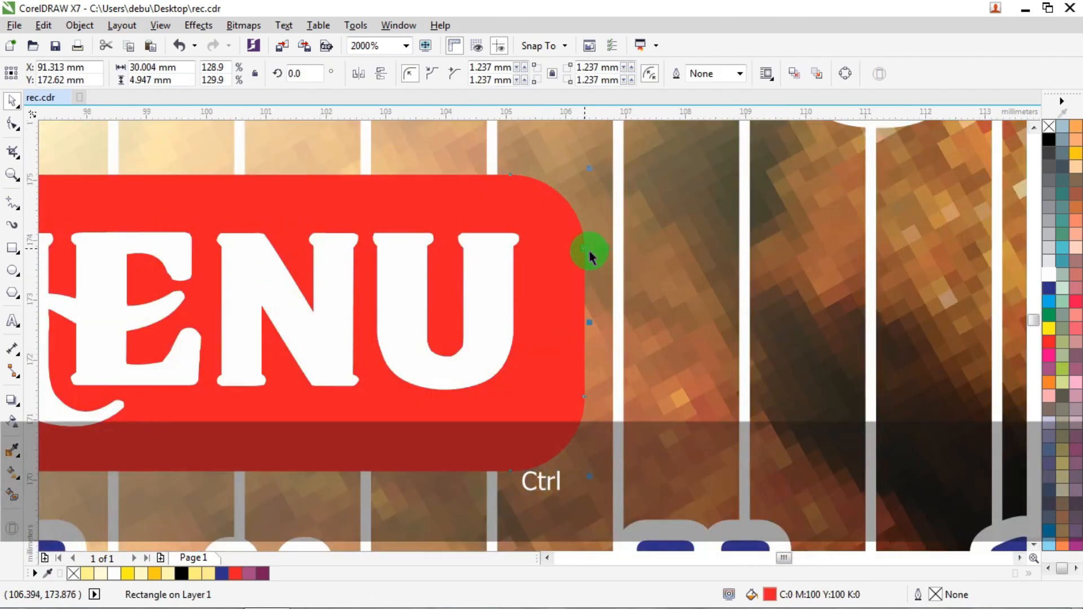
pyautogui.moveTo(592, 322); pyautogui.dragTo(622, 322)
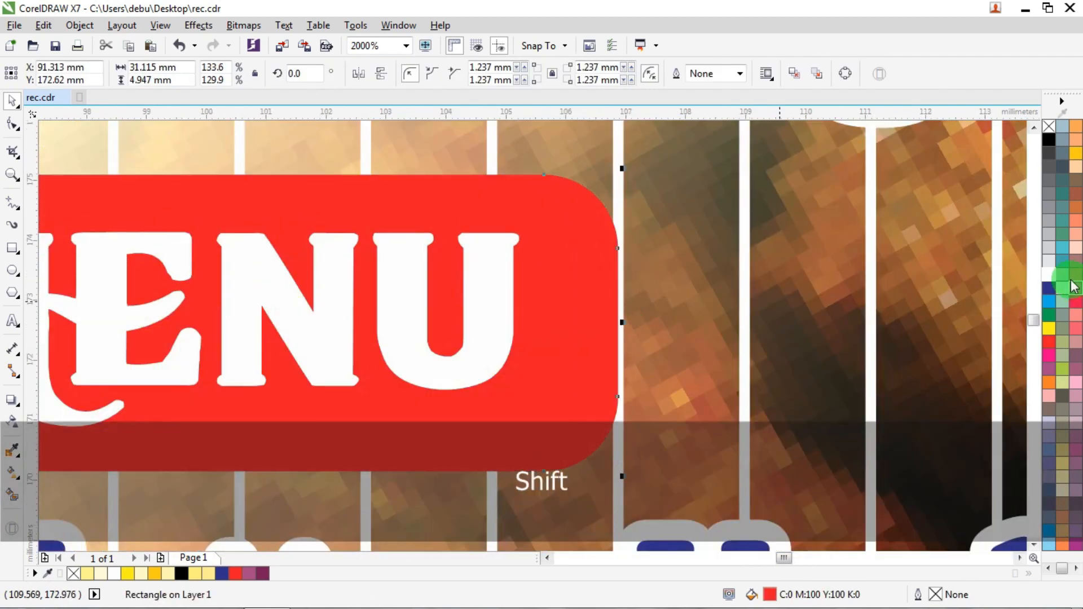
# Step: Give the red rectangle a hairline outline, trying white before changing it to yellow
pyautogui.rightClick(1050, 275)
pyautogui.scroll(-6, 506, 274)
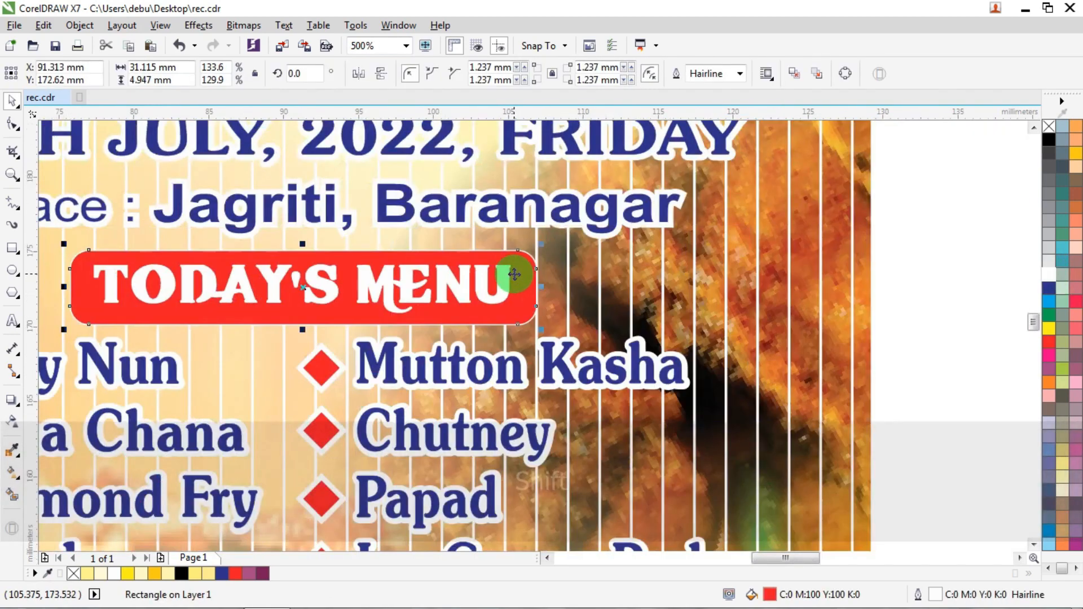
pyautogui.scroll(4, 981, 266)
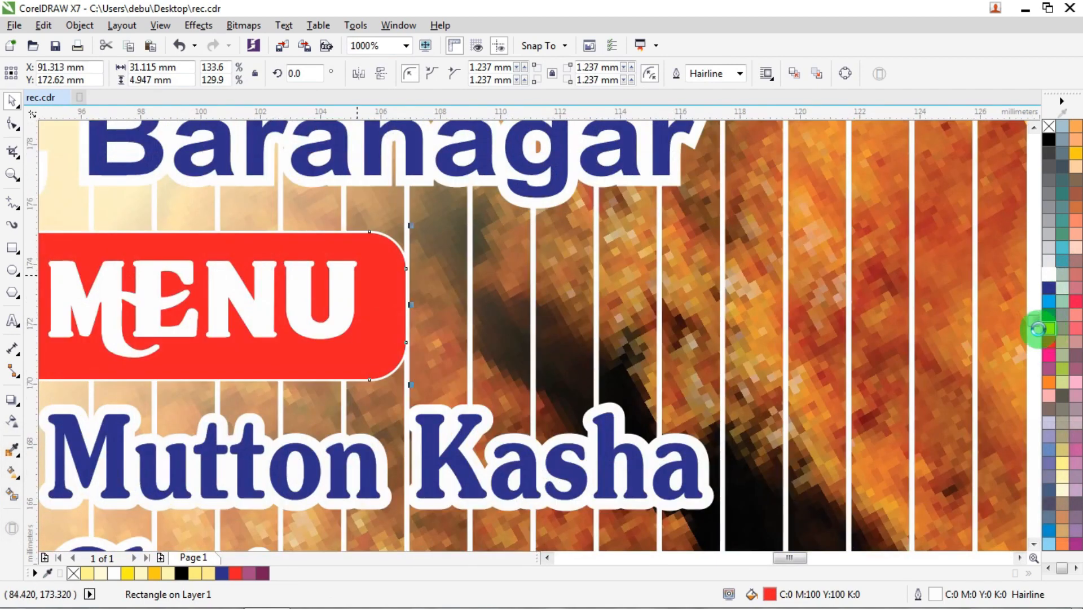
pyautogui.rightClick(1046, 329)
pyautogui.scroll(-2, 701, 303)
pyautogui.scroll(2, 200, 293)
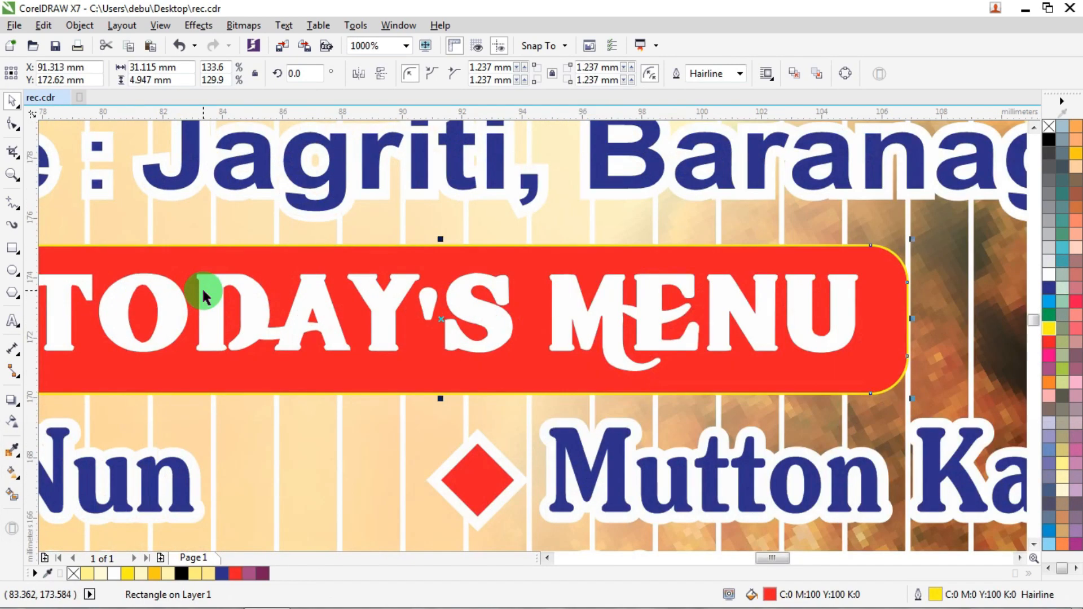
# Step: Set the red rectangle's yellow outline width to 1 pt after trying 1.5 pt
pyautogui.press('F12')
pyautogui.press('Return')
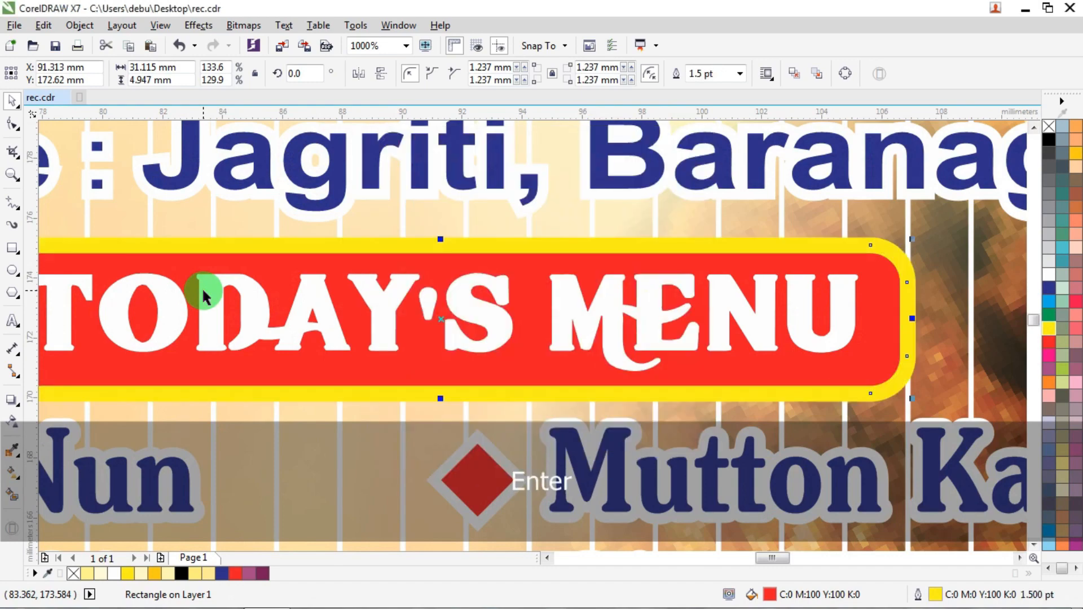
pyautogui.scroll(-2, 175, 333)
pyautogui.press('F12')
pyautogui.write('1.5')
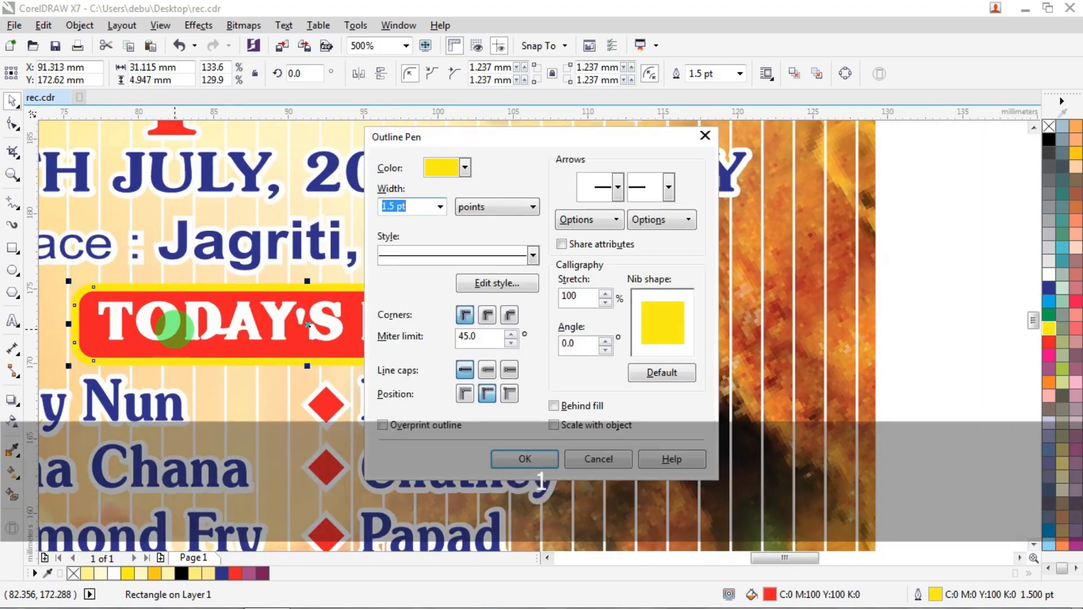
pyautogui.press('Return')
pyautogui.scroll(-2, 266, 314)
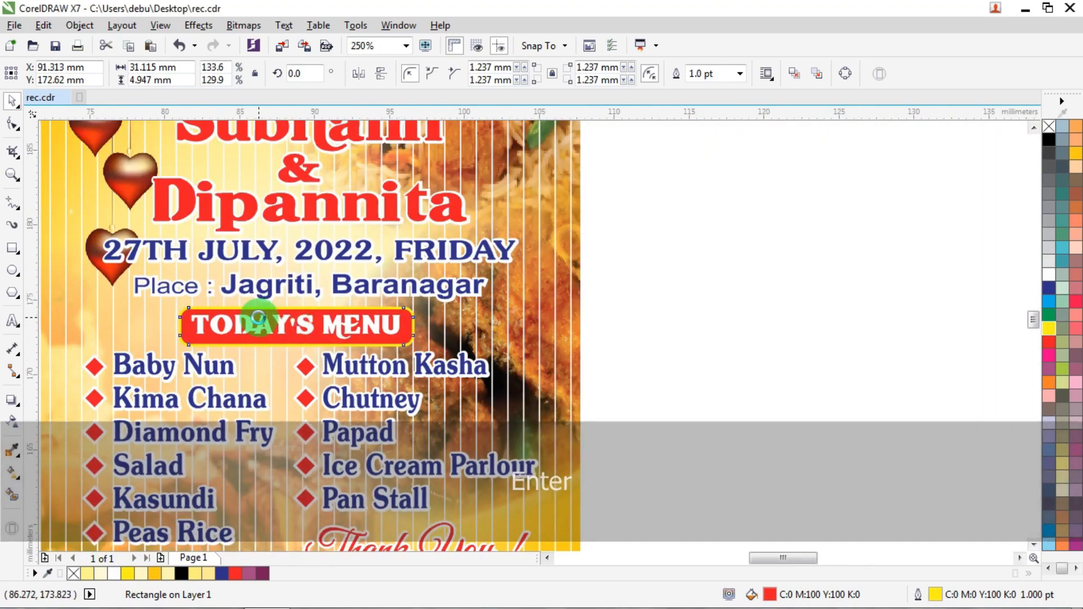
# Step: Square off the red banner rectangle by reducing all its corner radii to 0 mm, and clear the selection
pyautogui.scroll(3, 452, 262)
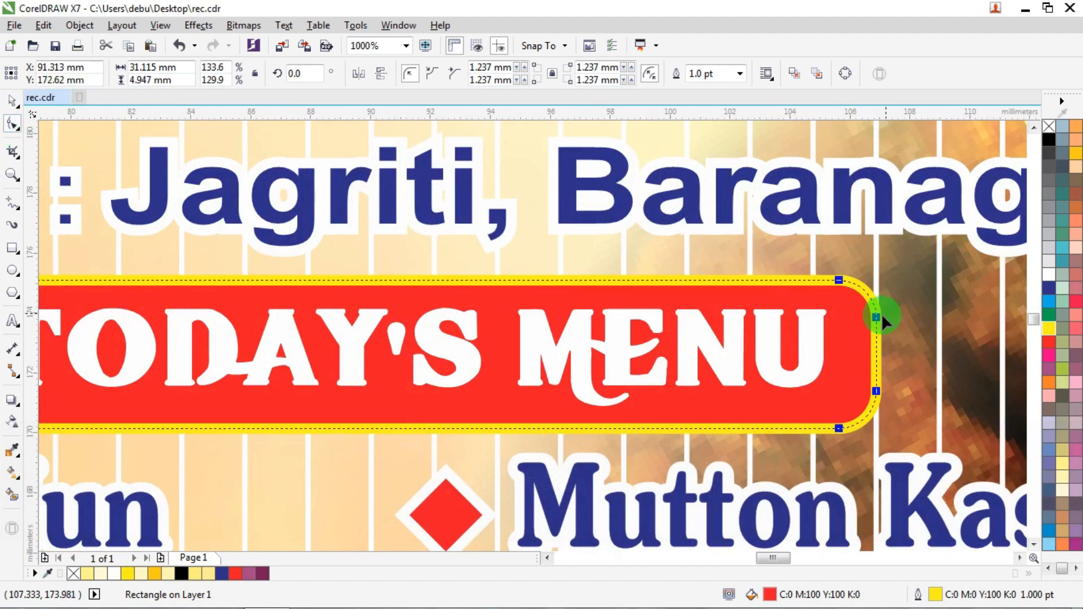
pyautogui.moveTo(881, 317); pyautogui.dragTo(519, 164)
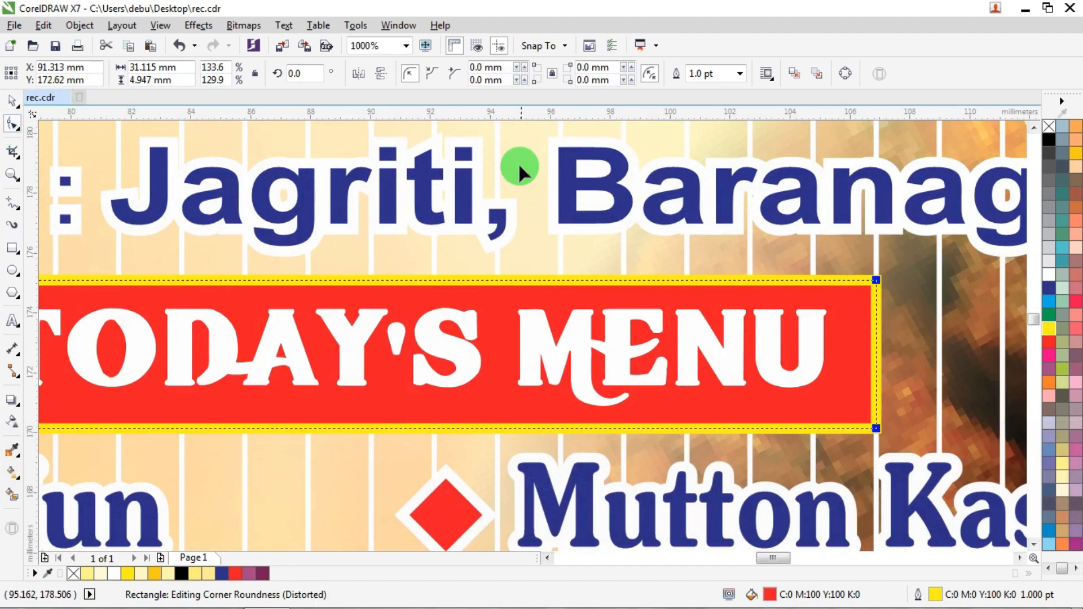
pyautogui.click(10, 103)
pyautogui.moveTo(412, 278); pyautogui.dragTo(429, 266)
pyautogui.scroll(-2, 506, 285)
pyautogui.click(790, 245)
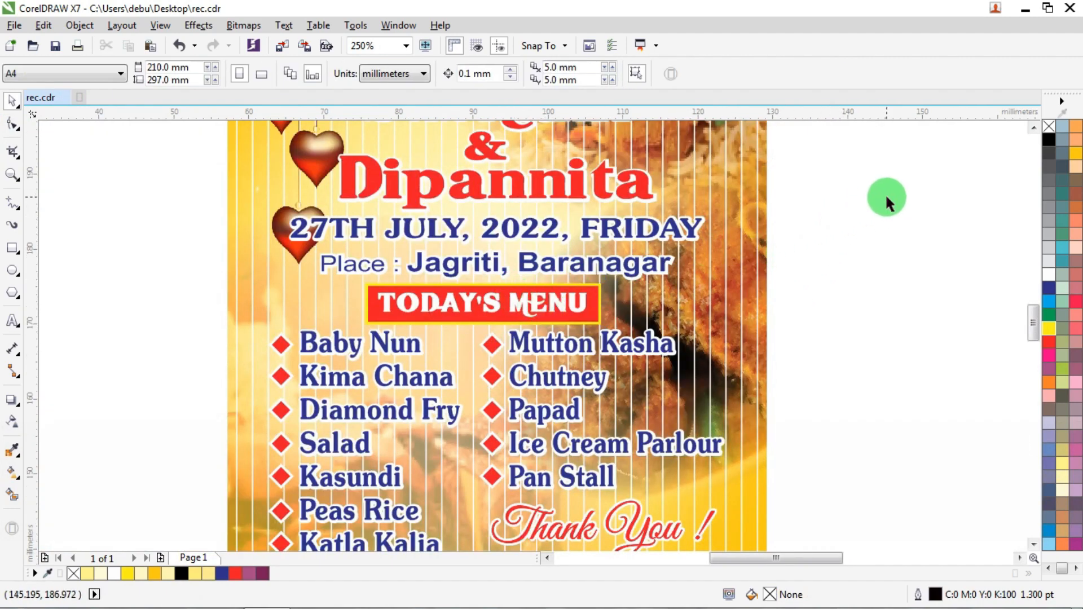
pyautogui.scroll(-1, 806, 275)
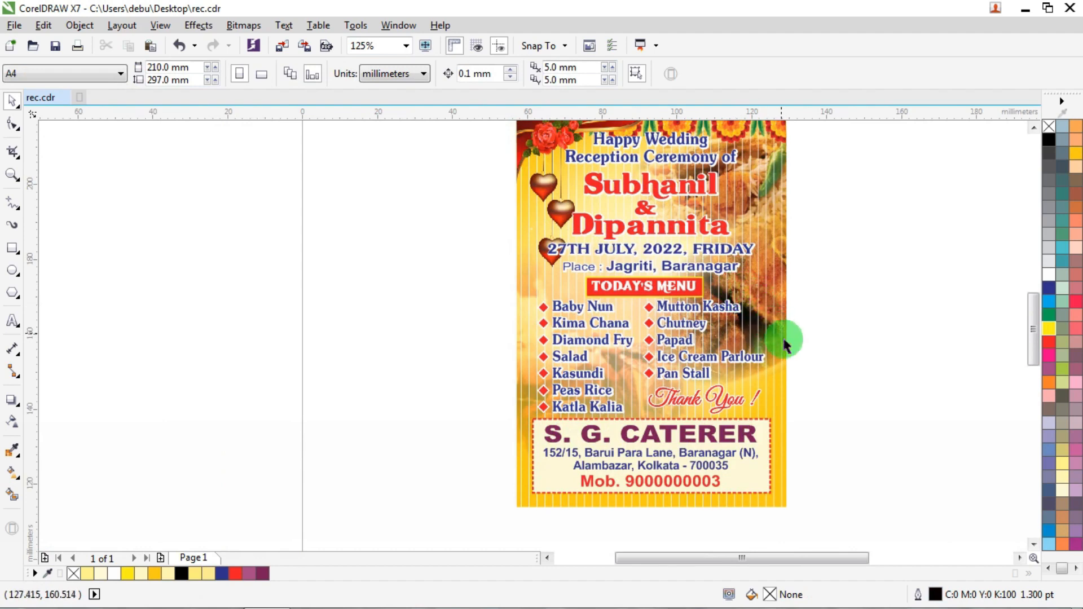
# Step: Nudge the menu columns, "Thank You !" and caterer block down together, and shift the "TODAY'S MENU" banner and text slightly down
pyautogui.moveTo(462, 333); pyautogui.dragTo(468, 291)
pyautogui.press('Down')
pyautogui.press('Down')
pyautogui.press('Down')
pyautogui.press('Down')
pyautogui.press('Down')
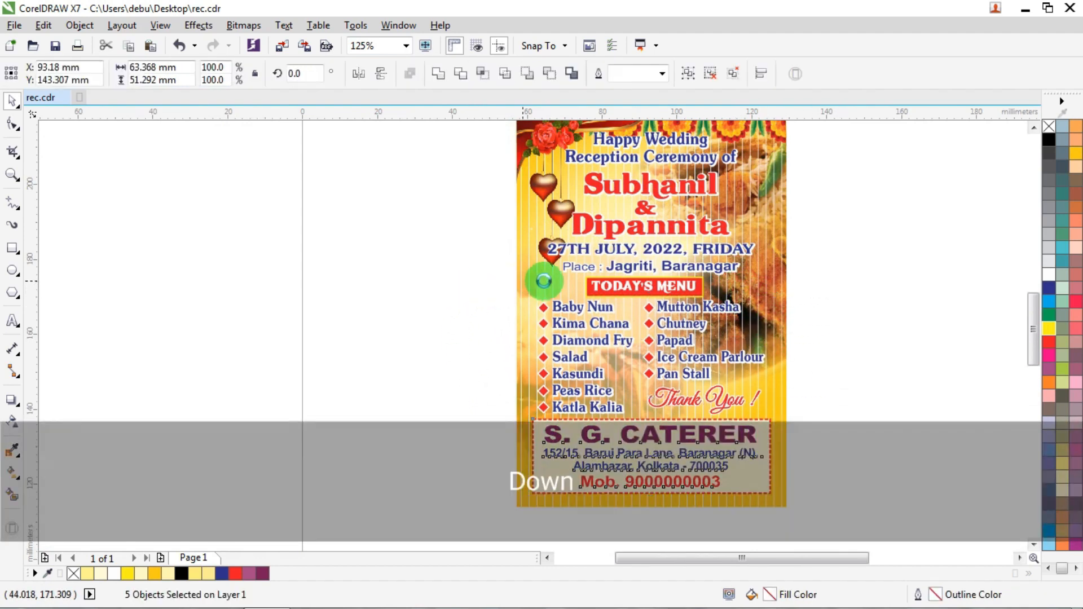
pyautogui.press('Down')
pyautogui.scroll(1, 620, 293)
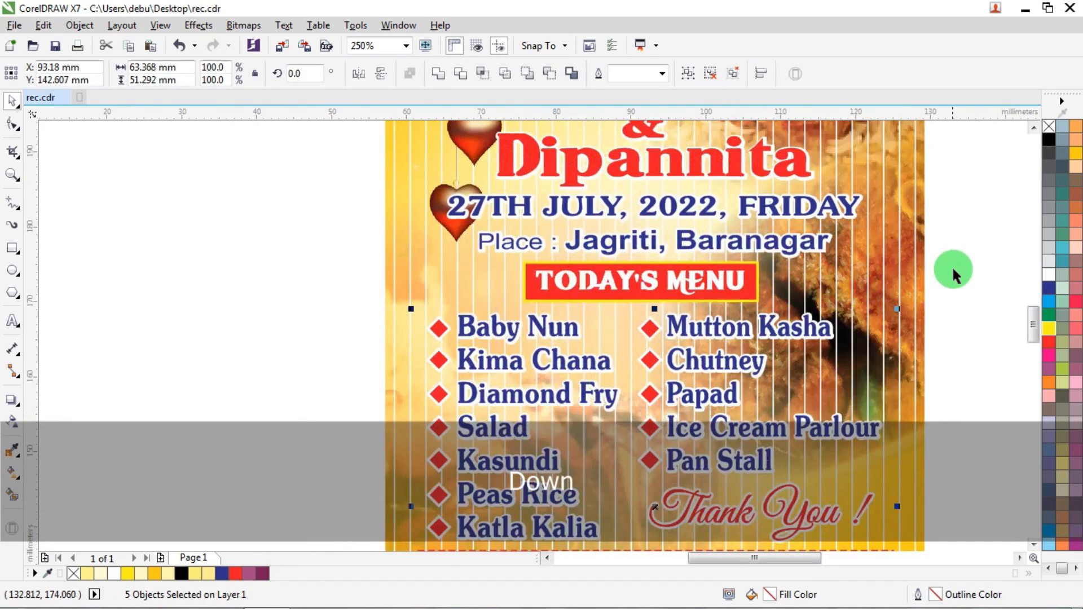
pyautogui.moveTo(473, 326); pyautogui.dragTo(474, 323)
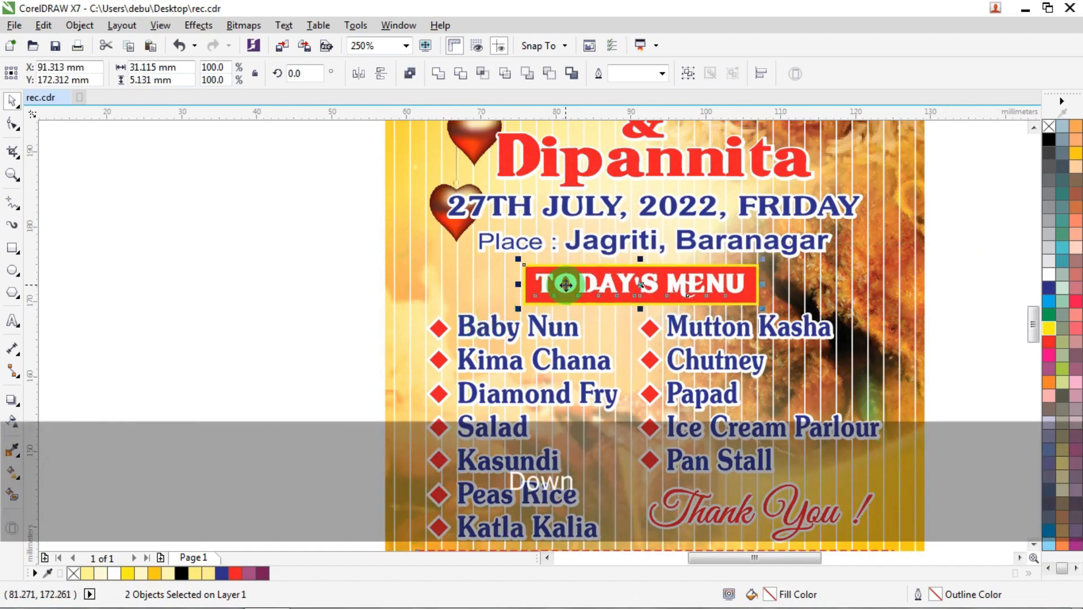
# Step: Examine the complete card layout from the heading down to the caterer box
pyautogui.scroll(-1, 600, 223)
pyautogui.scroll(-1, 709, 202)
pyautogui.scroll(2, 697, 189)
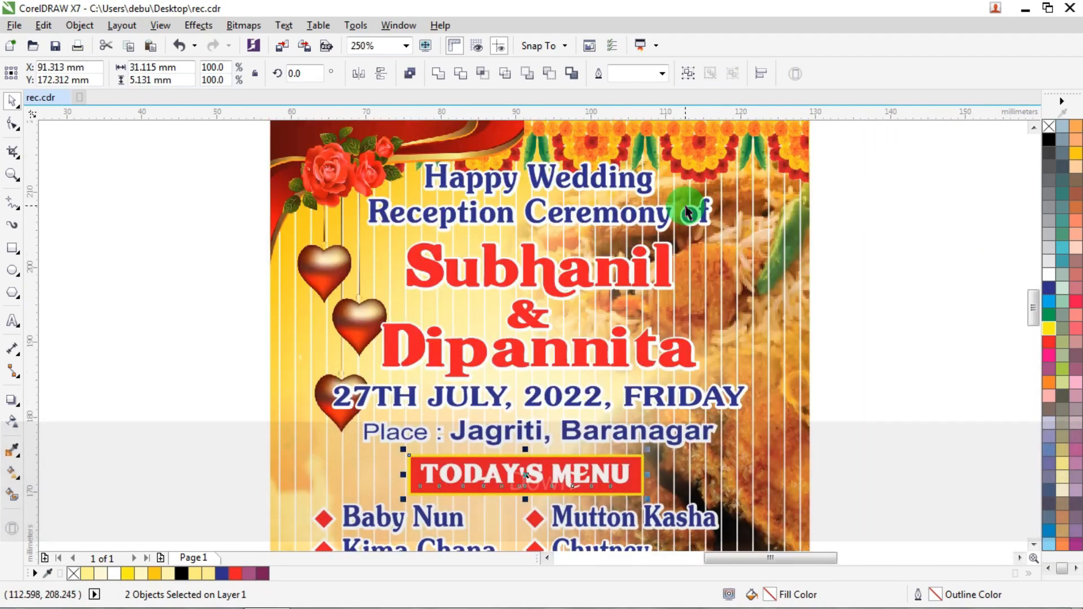
pyautogui.scroll(-1, 686, 191)
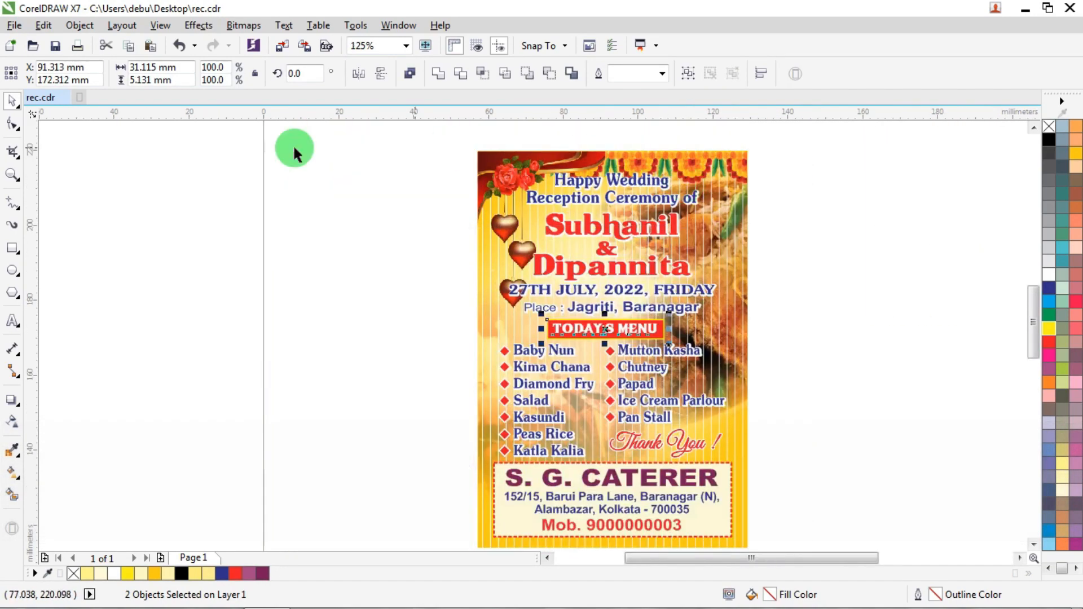
pyautogui.click(11, 174)
pyautogui.moveTo(447, 146); pyautogui.dragTo(757, 516)
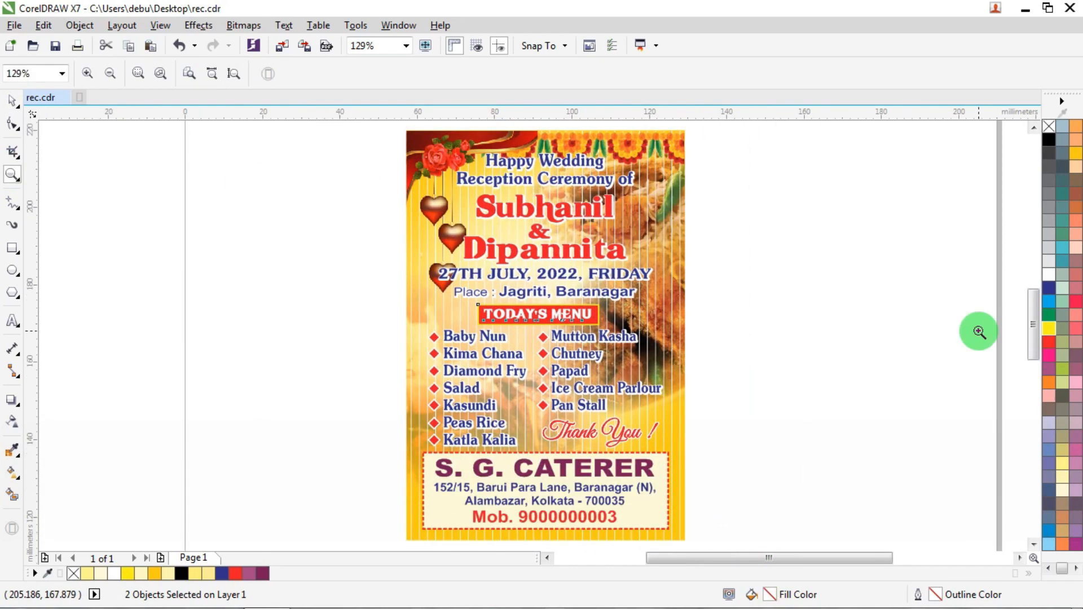
pyautogui.click(13, 103)
pyautogui.click(321, 274)
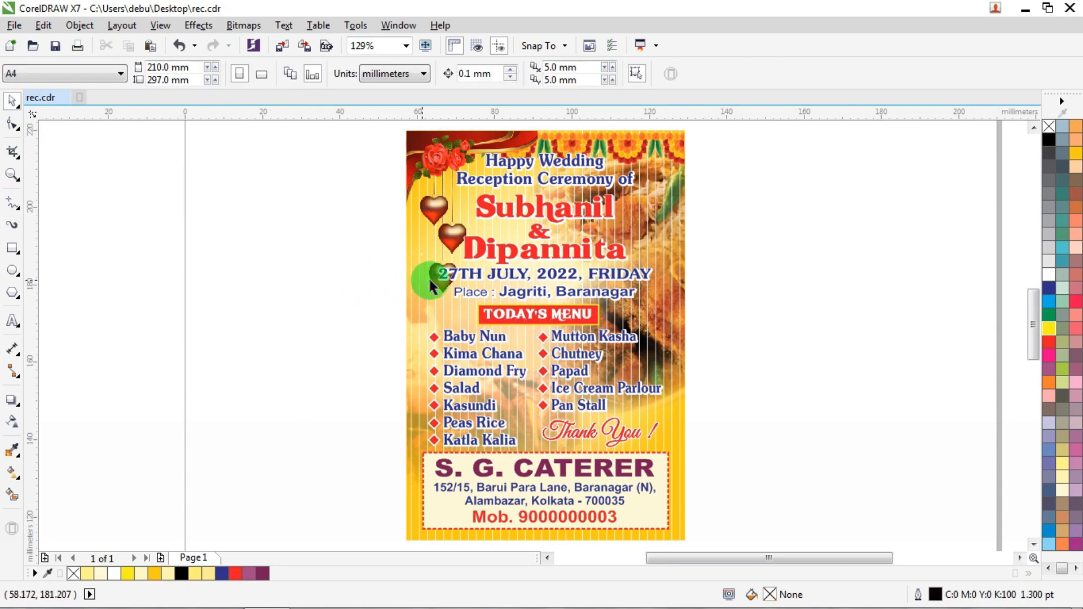
# Step: Delete the leftover text object lying beside the card
pyautogui.scroll(-2, 428, 279)
pyautogui.moveTo(586, 190); pyautogui.dragTo(334, 427)
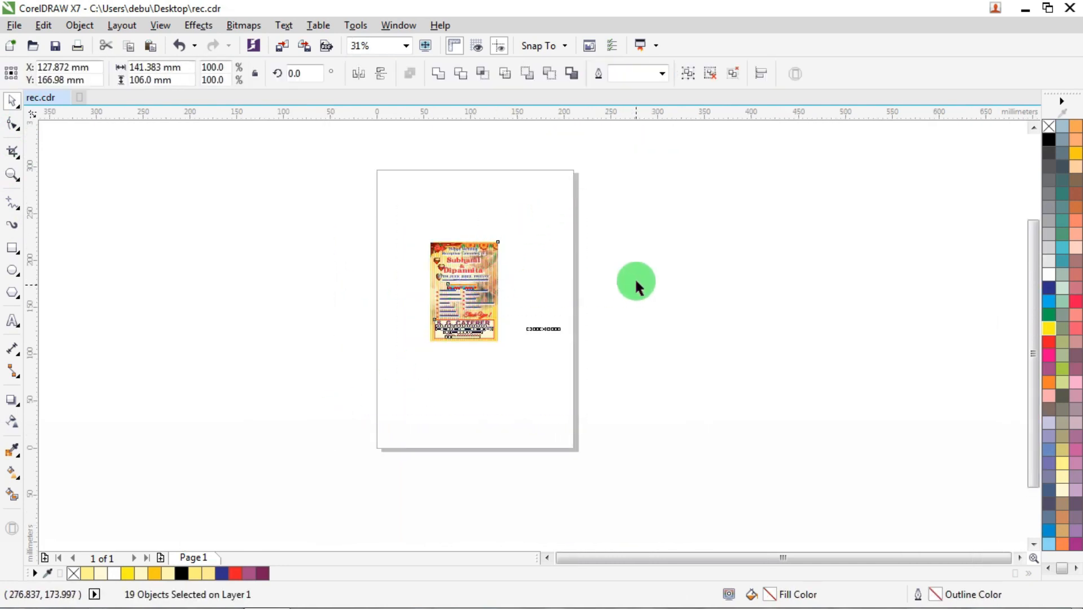
pyautogui.moveTo(702, 181); pyautogui.dragTo(493, 379)
pyautogui.press('Delete')
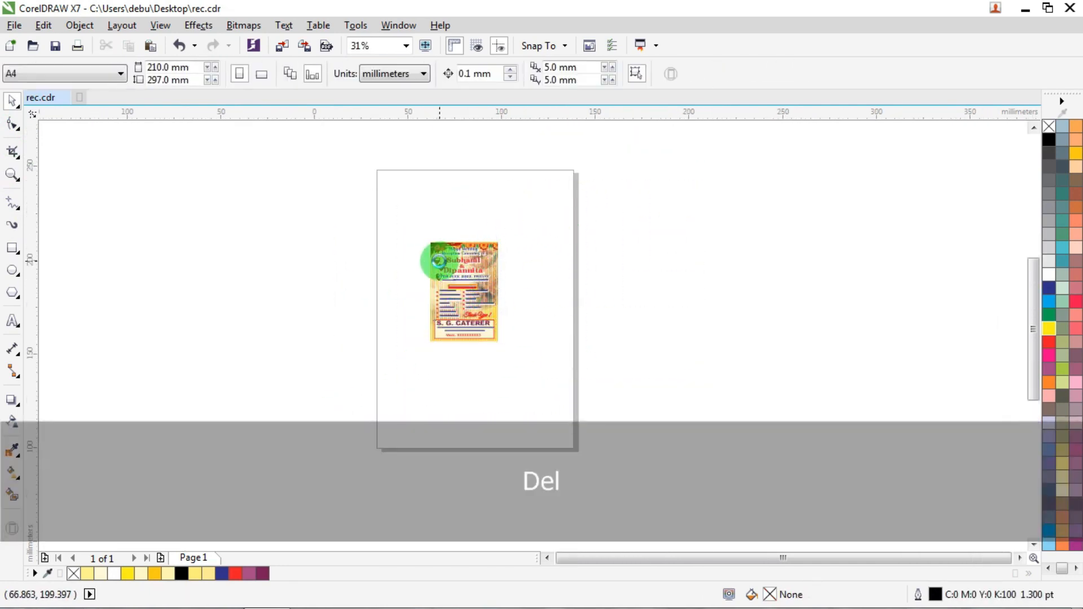
# Step: Group all 18 objects of the menu card
pyautogui.scroll(1, 438, 261)
pyautogui.moveTo(327, 186); pyautogui.dragTo(629, 460)
pyautogui.rightClick(497, 304)
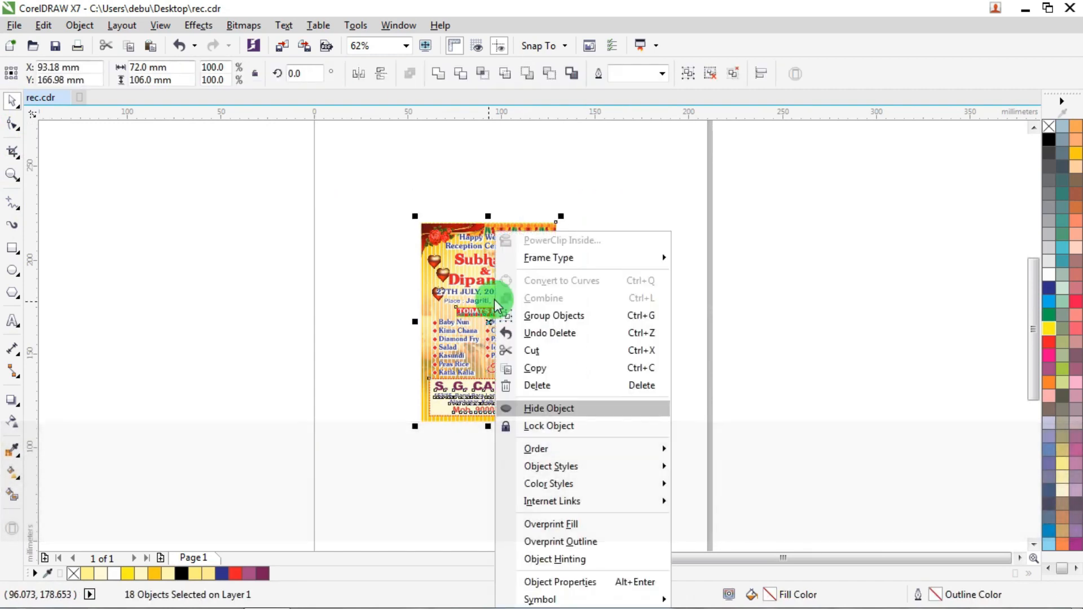
pyautogui.click(543, 316)
# Step: Copy the grouped card and move the original off the page to the right
pyautogui.rightClick(541, 319)
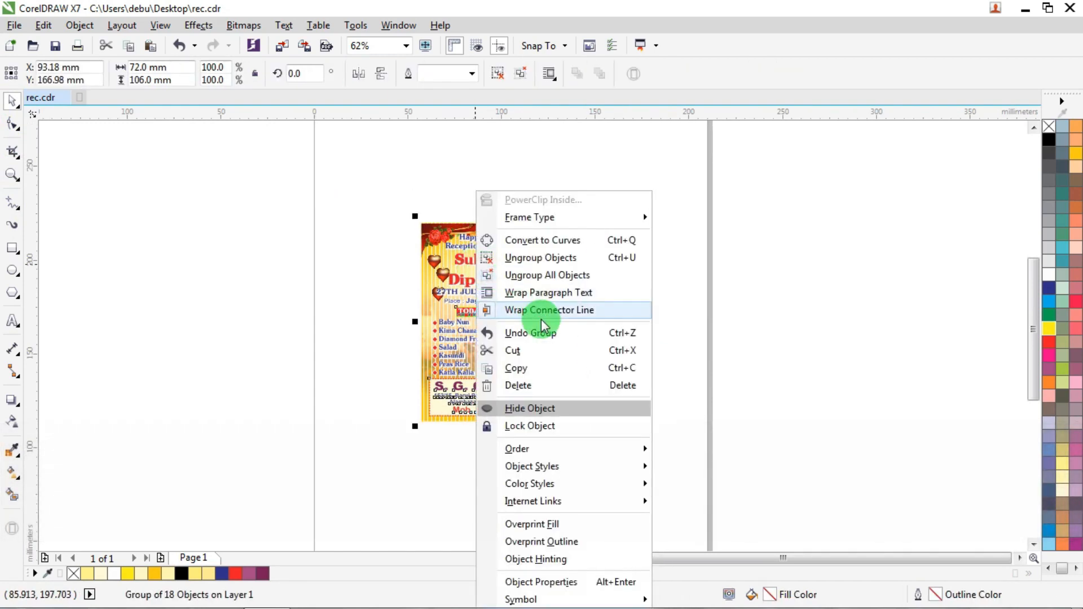
pyautogui.click(513, 370)
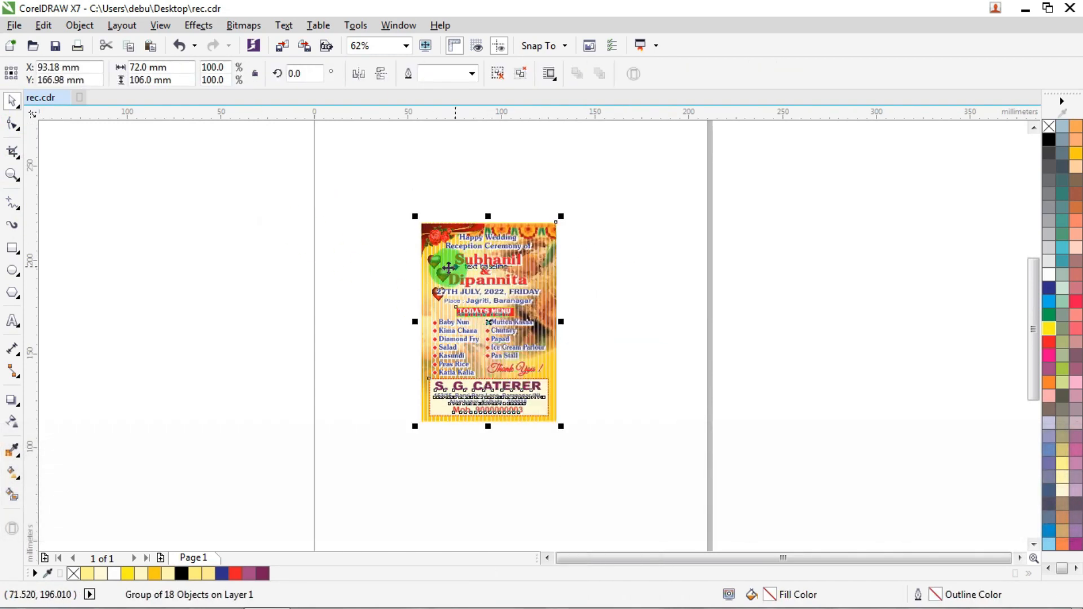
pyautogui.scroll(-1, 449, 268)
pyautogui.moveTo(467, 273); pyautogui.dragTo(844, 237)
pyautogui.click(283, 232)
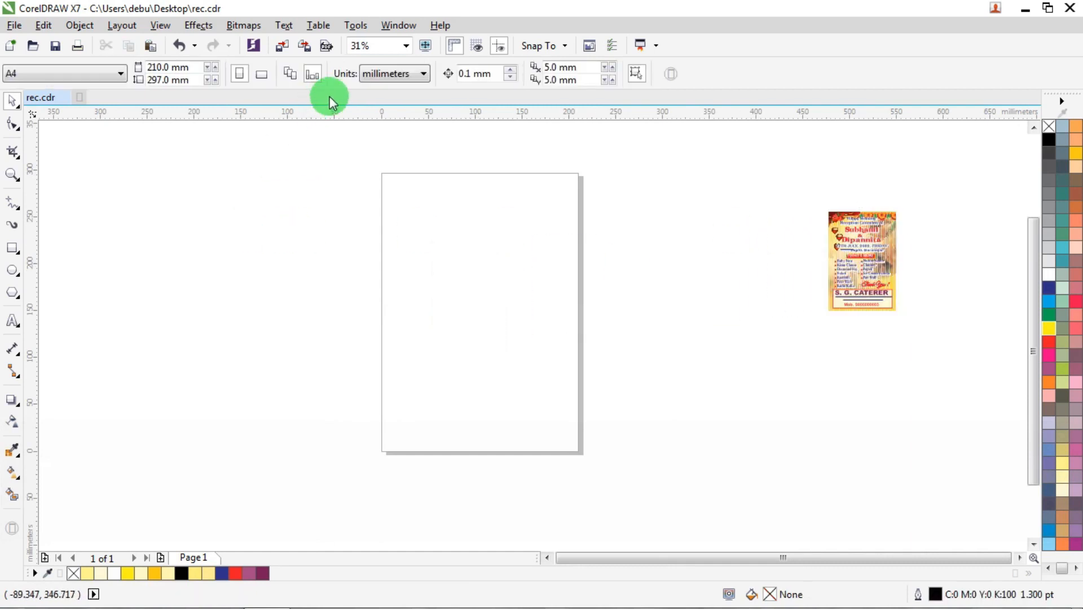
# Step: Switch the document units to inches and set the page size to 12 by 18 inches
pyautogui.click(389, 74)
pyautogui.click(382, 91)
pyautogui.click(169, 67)
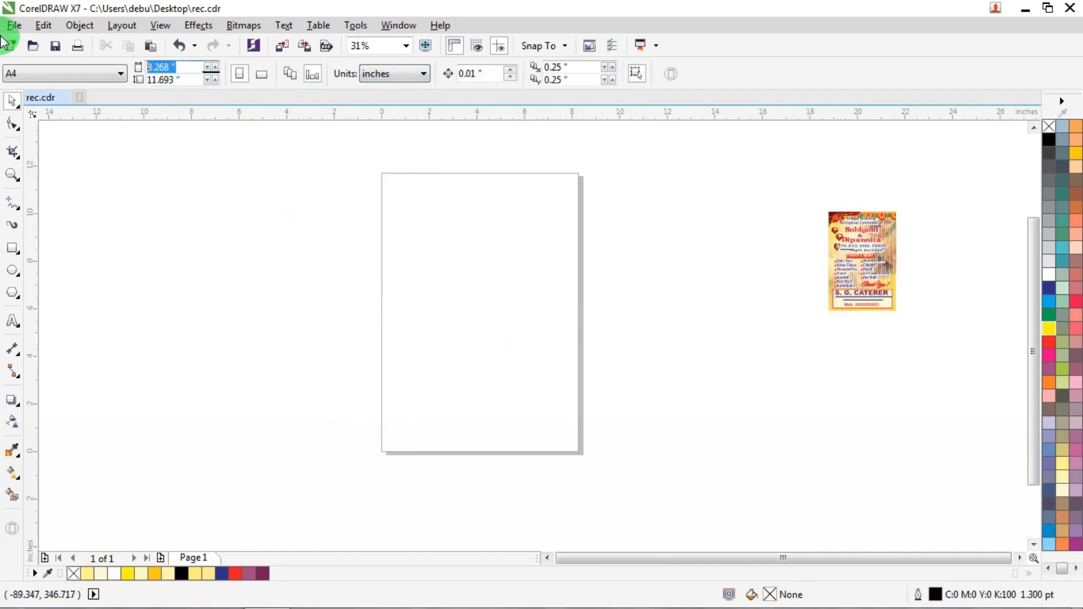
pyautogui.write('18')
pyautogui.press('Return')
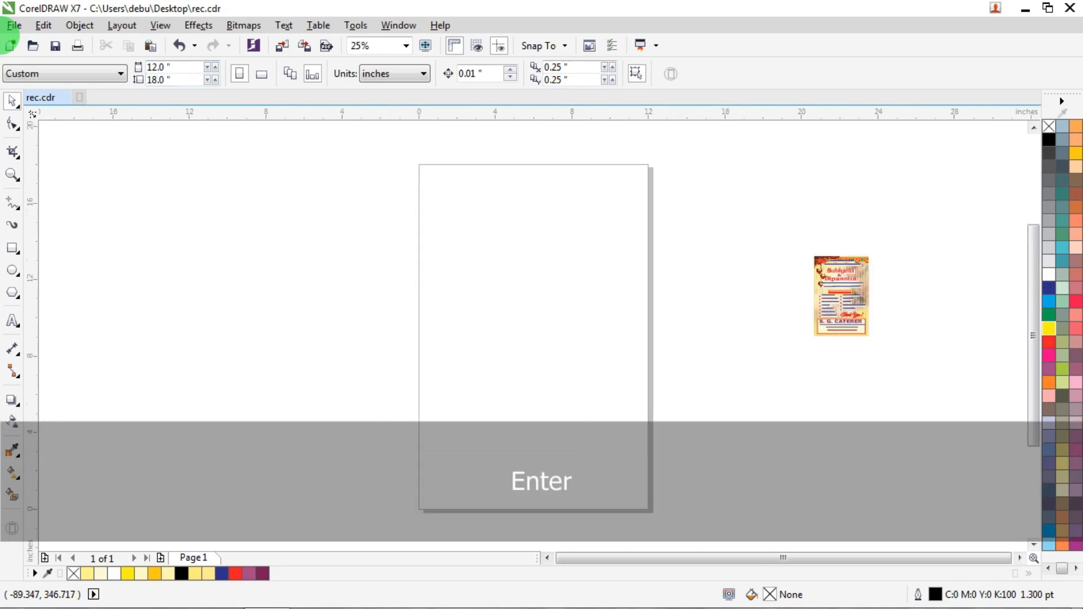
# Step: Paste the copied card, move it to the page's upper-left corner, and switch the units back to millimetres
pyautogui.rightClick(402, 220)
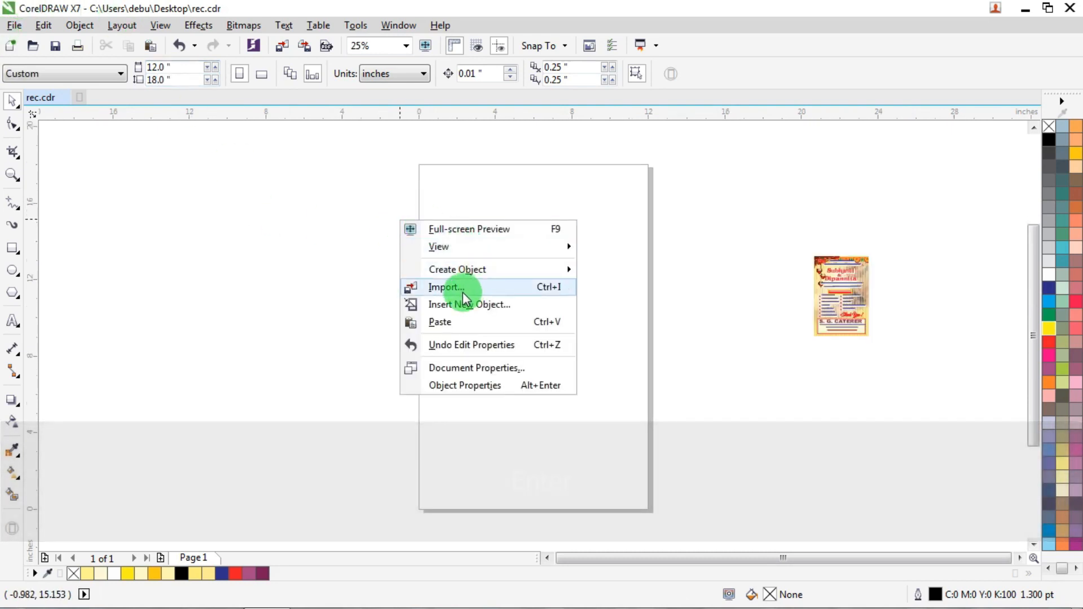
pyautogui.click(451, 324)
pyautogui.scroll(1, 509, 287)
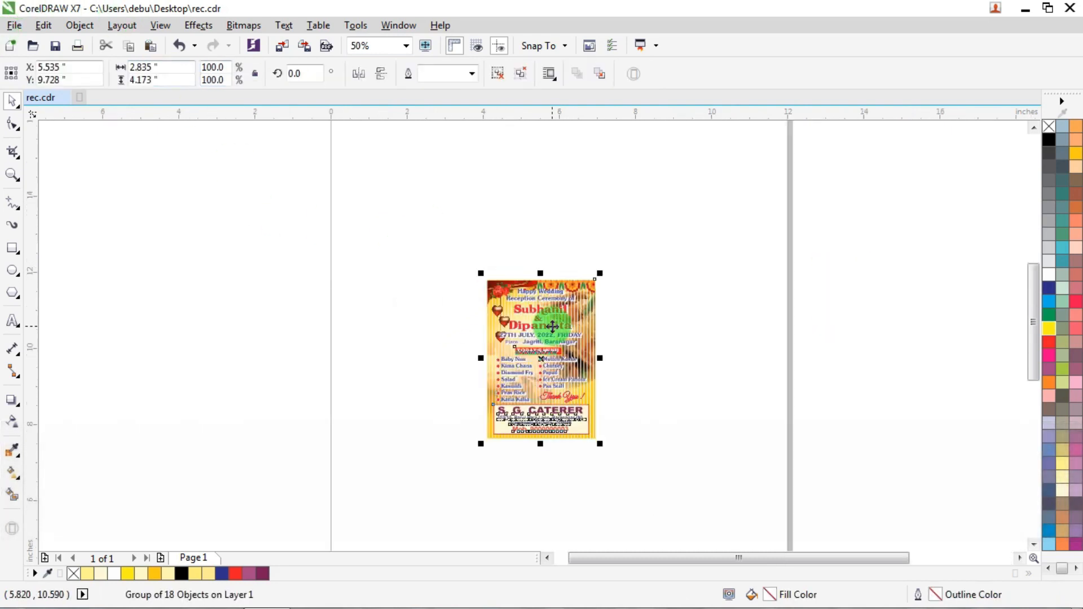
pyautogui.hotkey('ctrl', 'g')
pyautogui.scroll(-1, 540, 305)
pyautogui.moveTo(540, 304); pyautogui.dragTo(468, 192)
pyautogui.press('Escape')
pyautogui.click(426, 73)
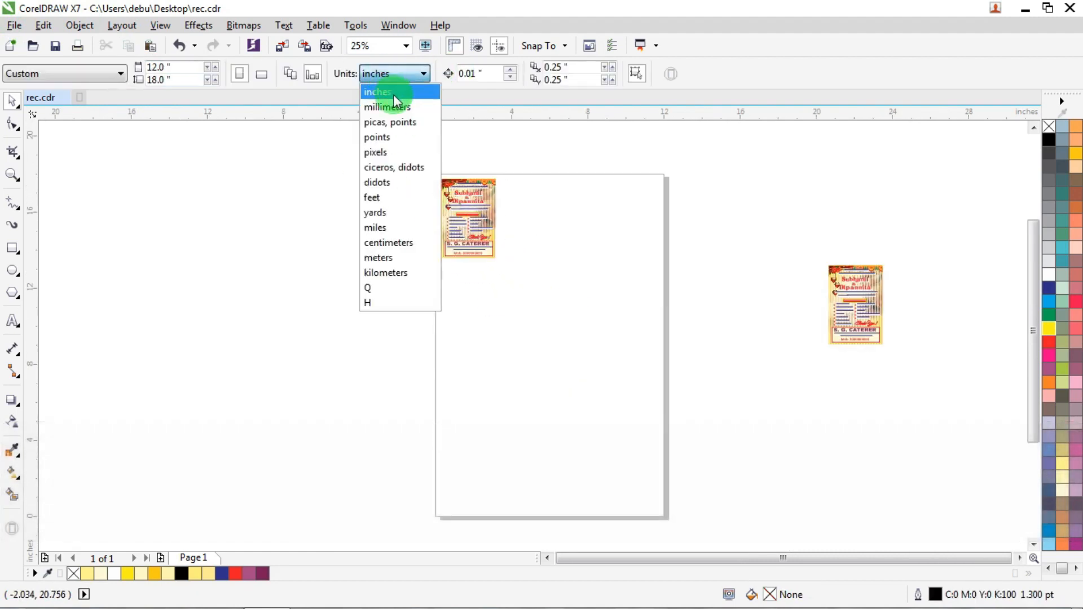
pyautogui.click(394, 102)
# Step: Fill the top row with three copies of the card, each offset 72.1 mm horizontally by a relative position transformation
pyautogui.moveTo(374, 130); pyautogui.dragTo(643, 303)
pyautogui.scroll(1, 517, 167)
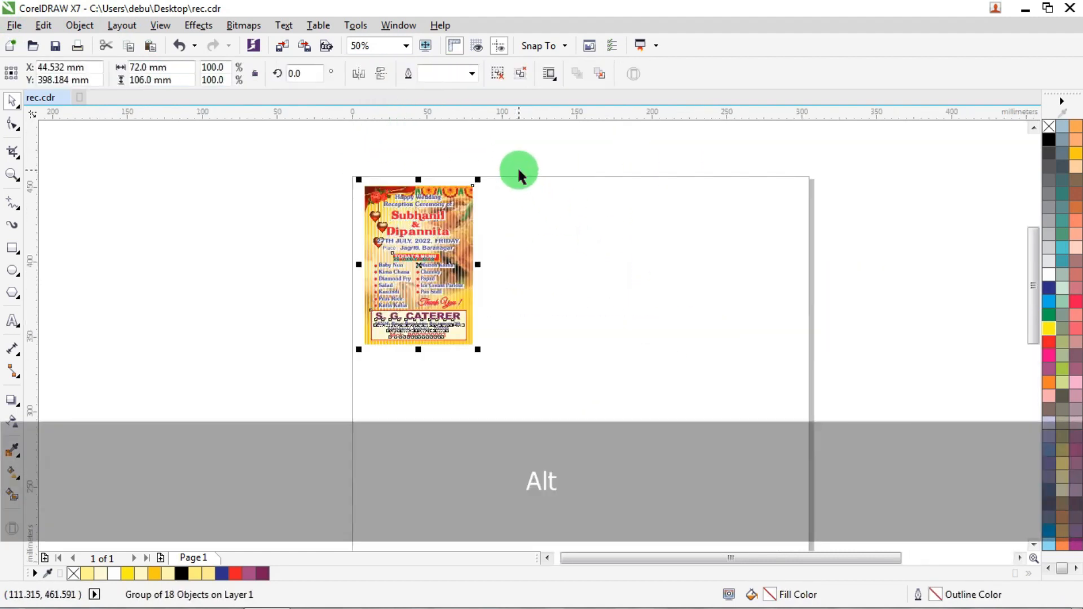
pyautogui.hotkey('alt', 'F7')
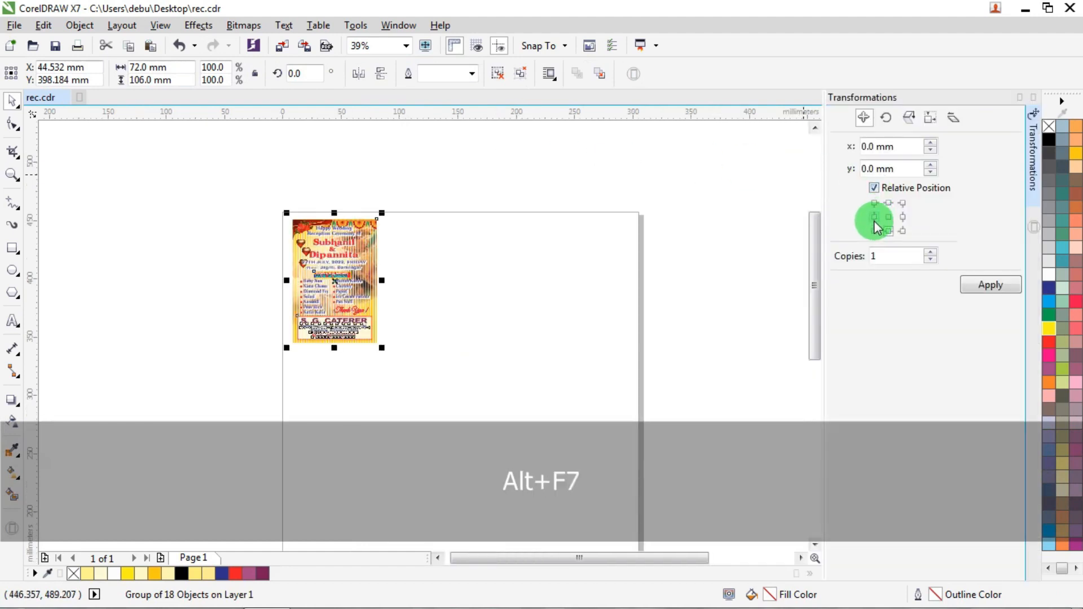
pyautogui.click(903, 217)
pyautogui.click(867, 145)
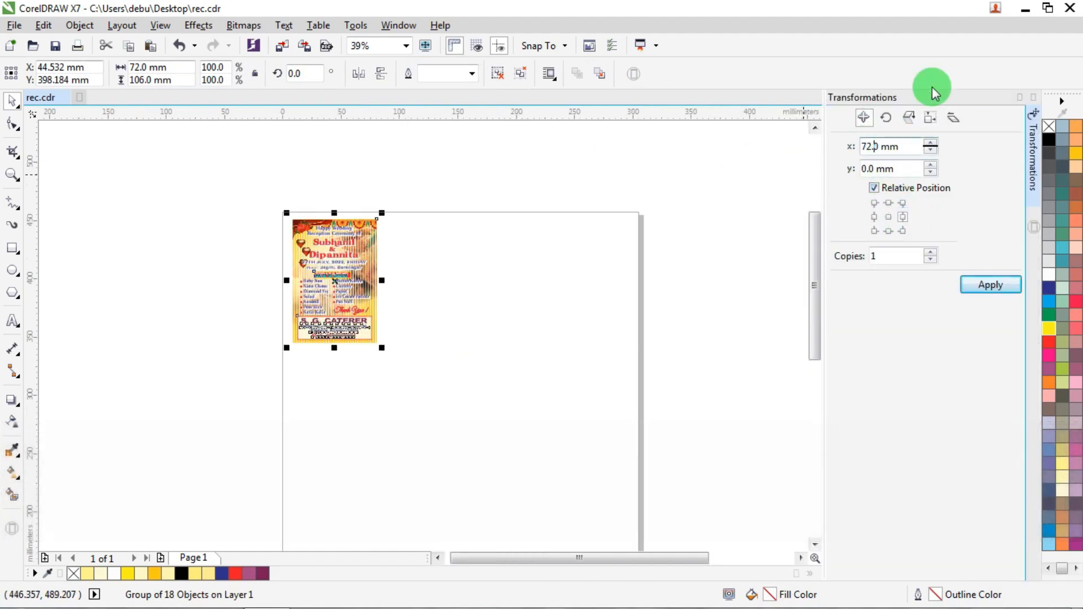
pyautogui.press('shift')
pyautogui.write('1')
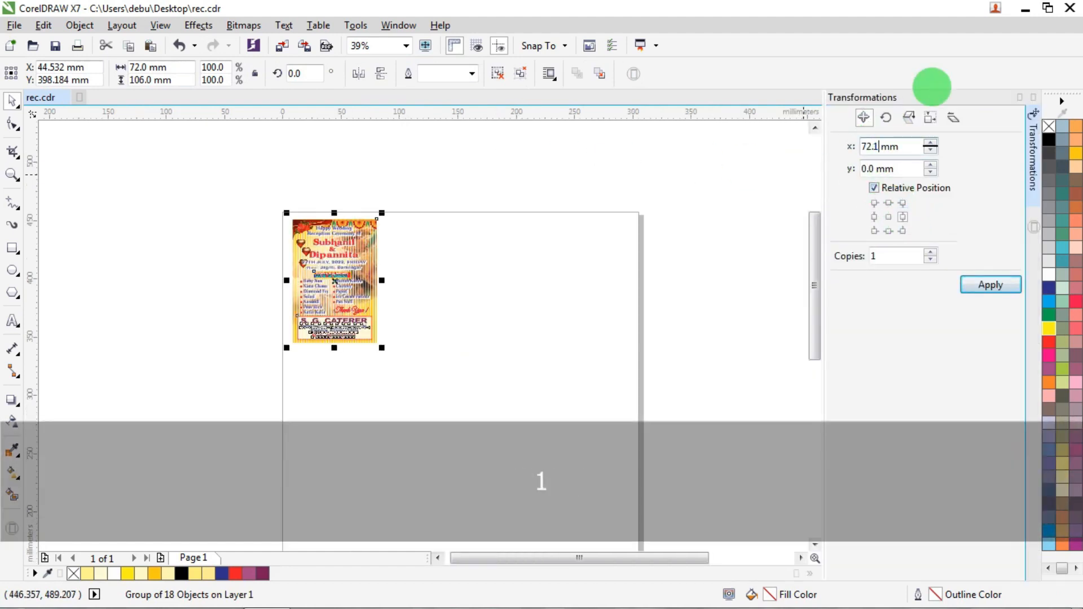
pyautogui.click(997, 298)
pyautogui.click(997, 295)
pyautogui.click(997, 293)
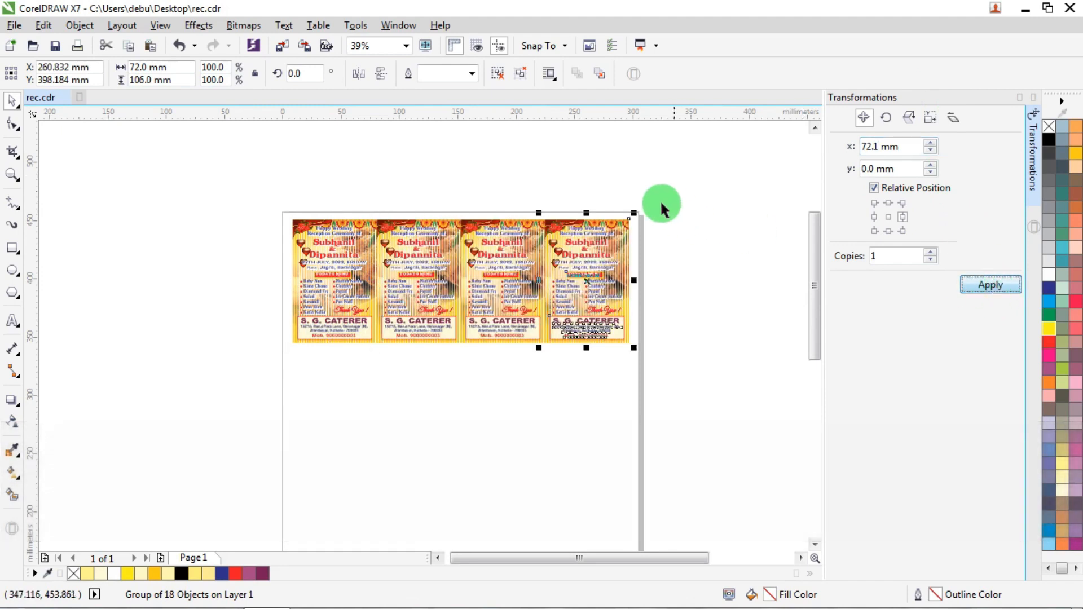
# Step: Duplicate the row of four cards downward as 2 copies with a vertical offset of -106.1 mm
pyautogui.moveTo(420, 313); pyautogui.dragTo(189, 382)
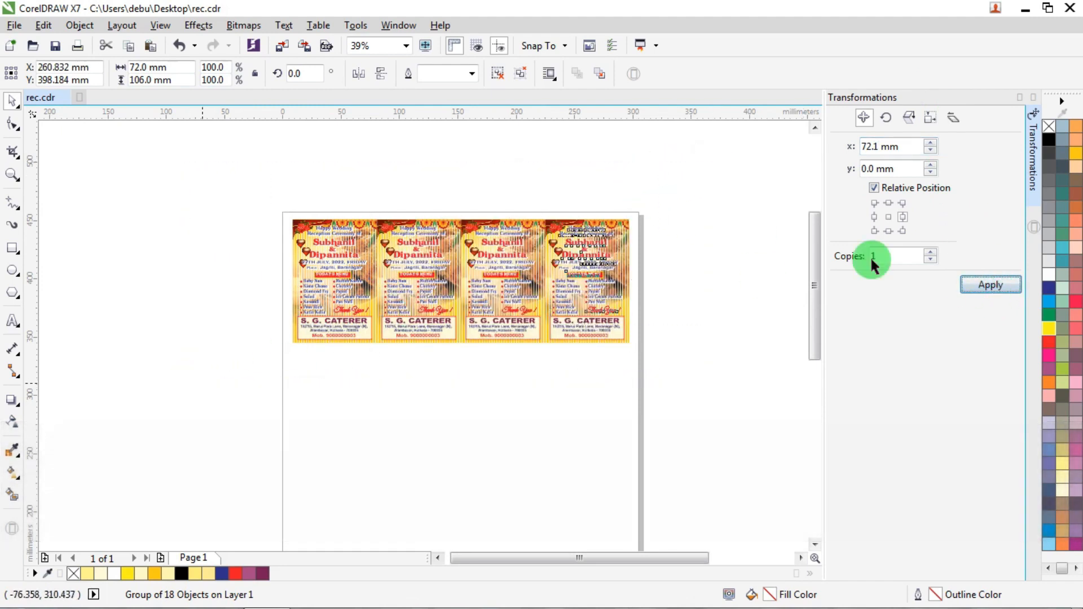
pyautogui.click(889, 232)
pyautogui.click(888, 172)
pyautogui.press('Right')
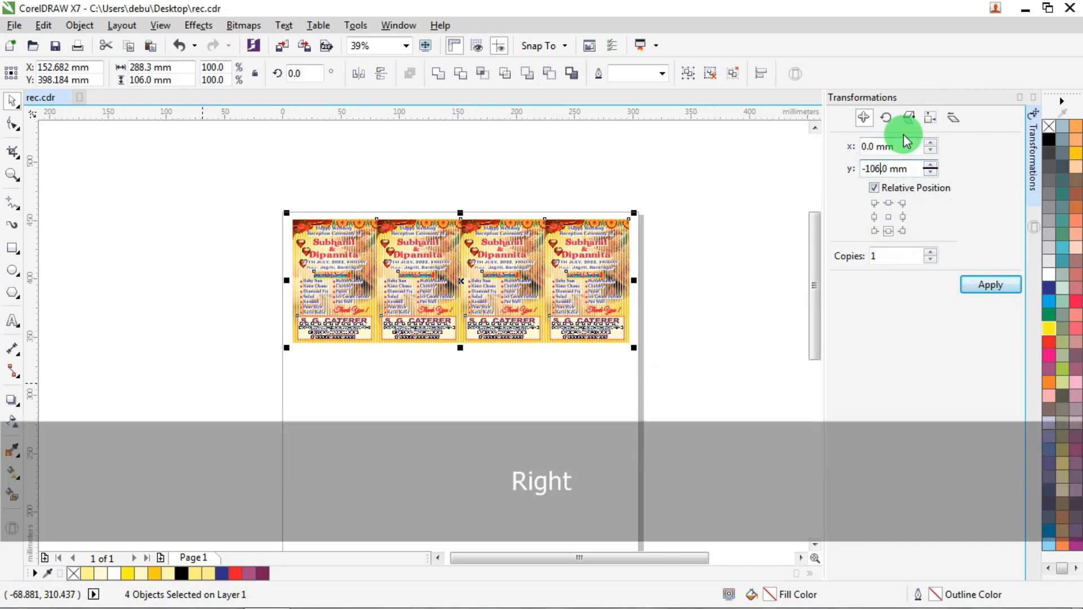
pyautogui.hotkey('shift', 'Left')
pyautogui.write('1')
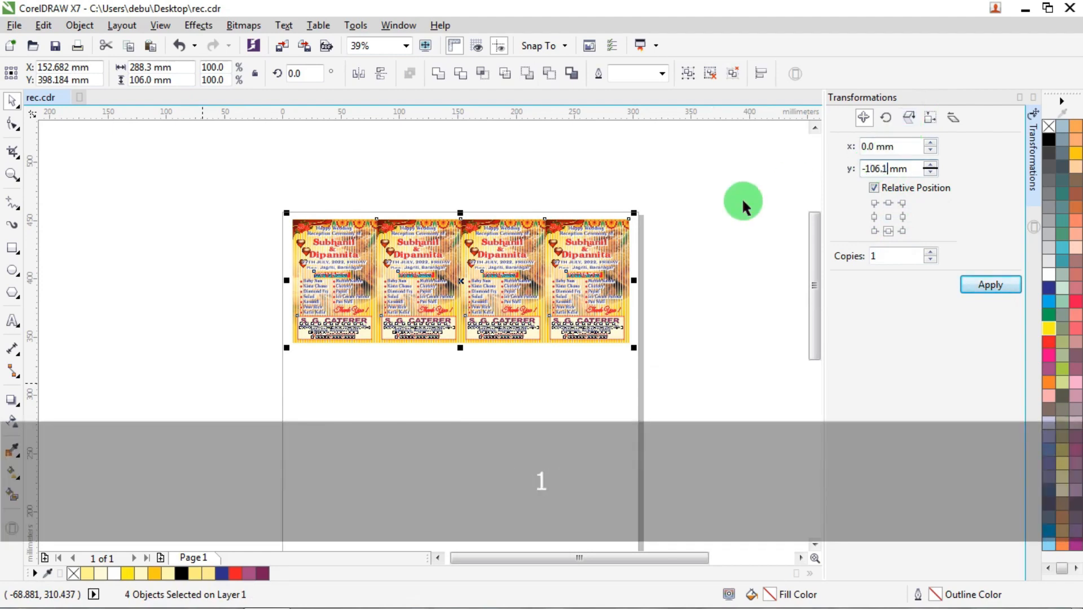
pyautogui.doubleClick(888, 257)
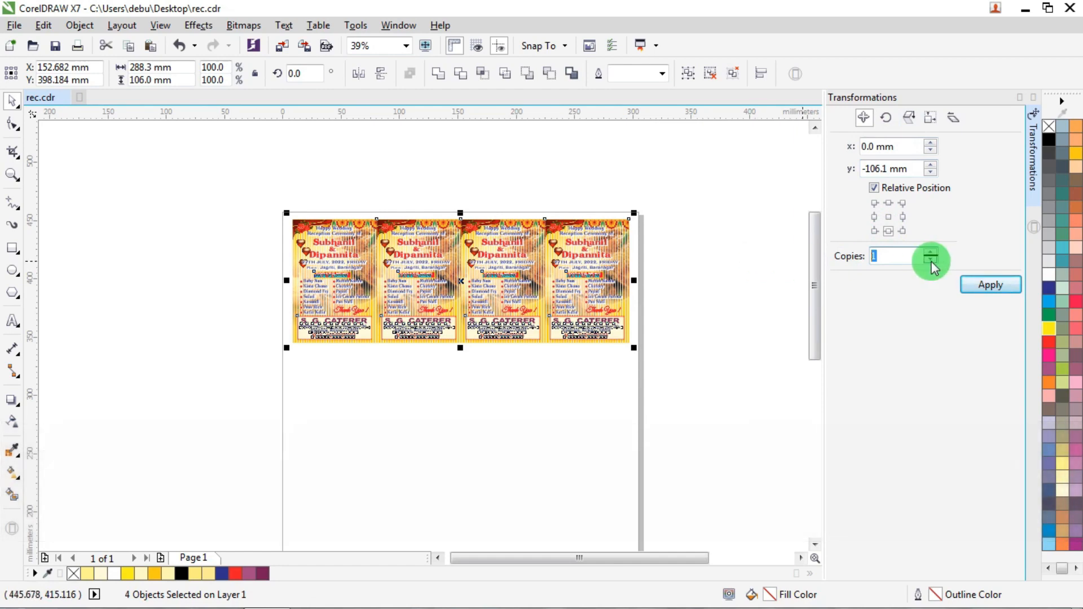
pyautogui.write('2')
pyautogui.click(991, 284)
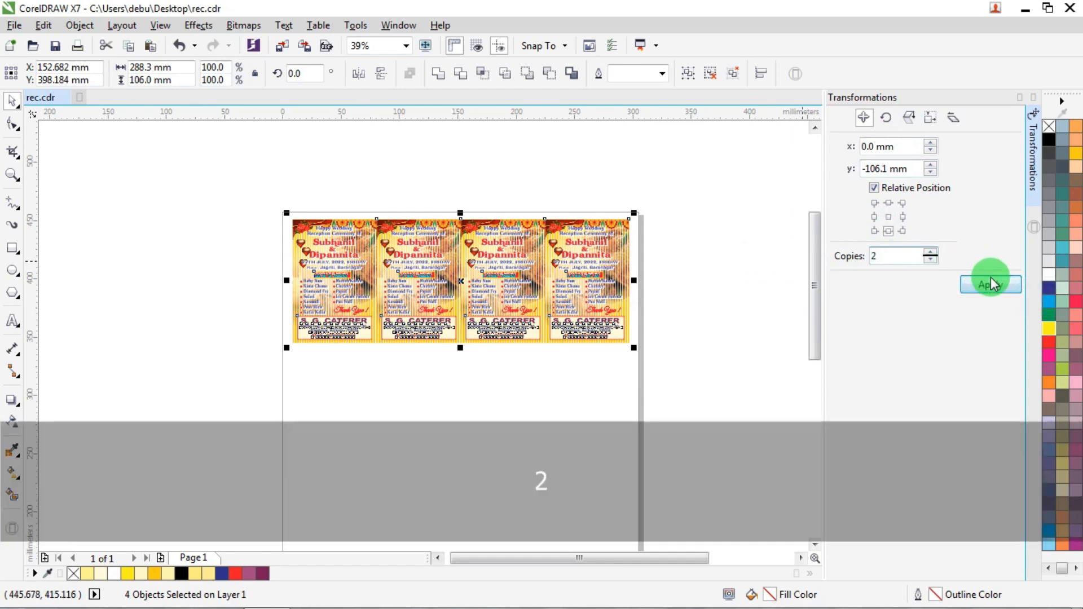
# Step: Duplicate the row of four cards downward as 3 copies with the relative vertical offset of -106.1 mm
pyautogui.doubleClick(894, 263)
pyautogui.write('3')
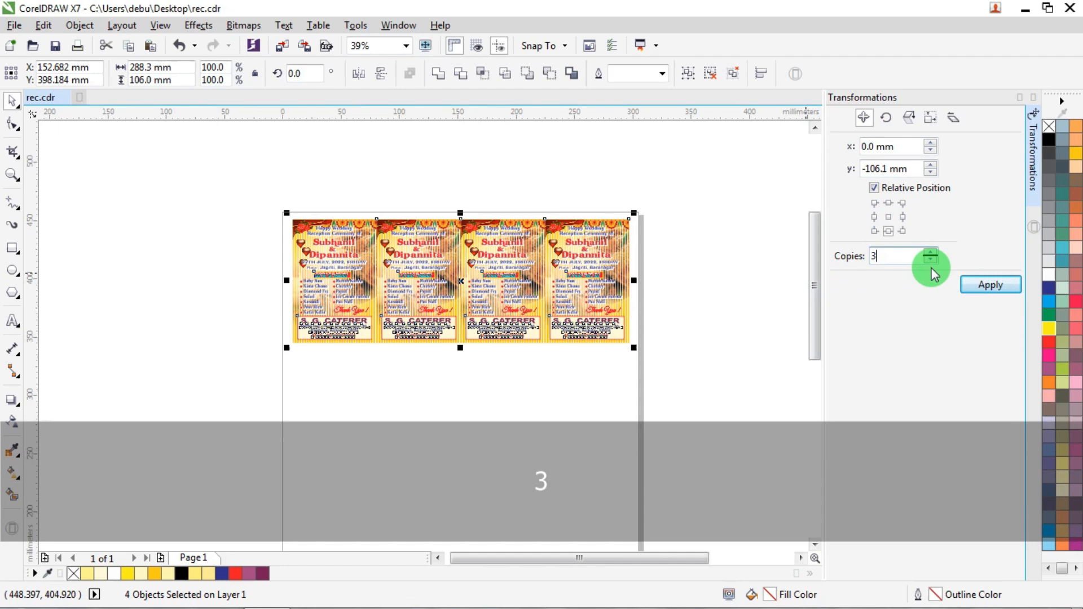
pyautogui.click(988, 282)
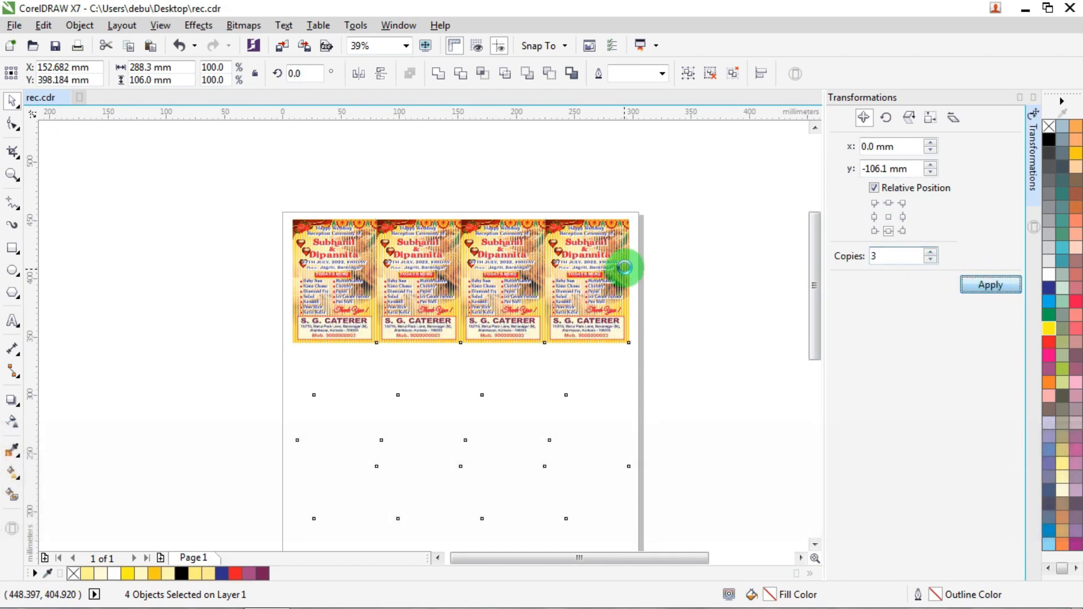
# Step: Group all the cards in the four rows on the sheet and centre the group on the page
pyautogui.scroll(-5, 625, 267)
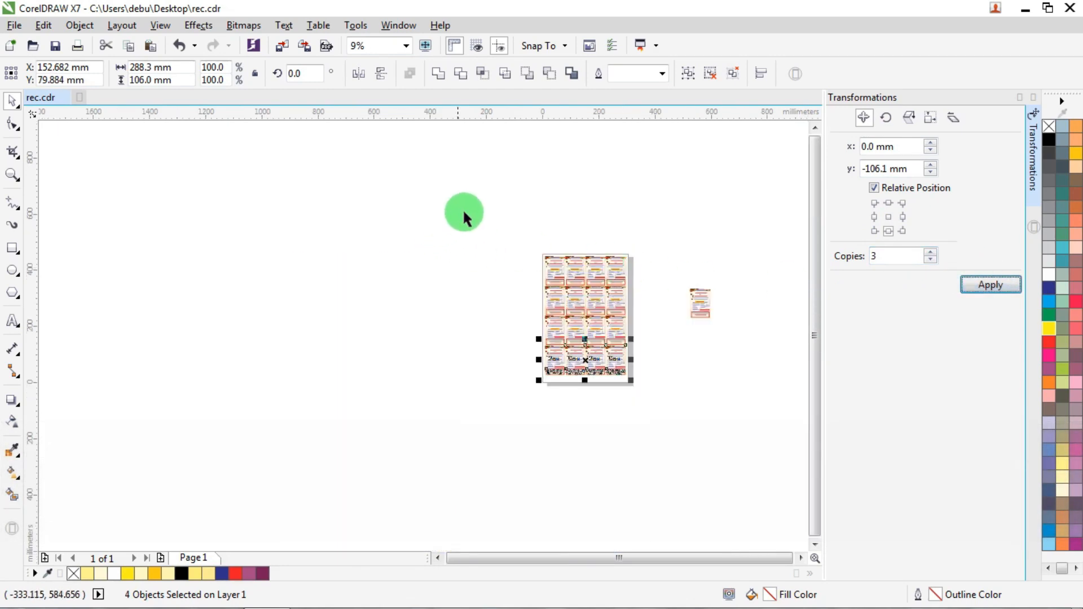
pyautogui.moveTo(477, 211); pyautogui.dragTo(641, 399)
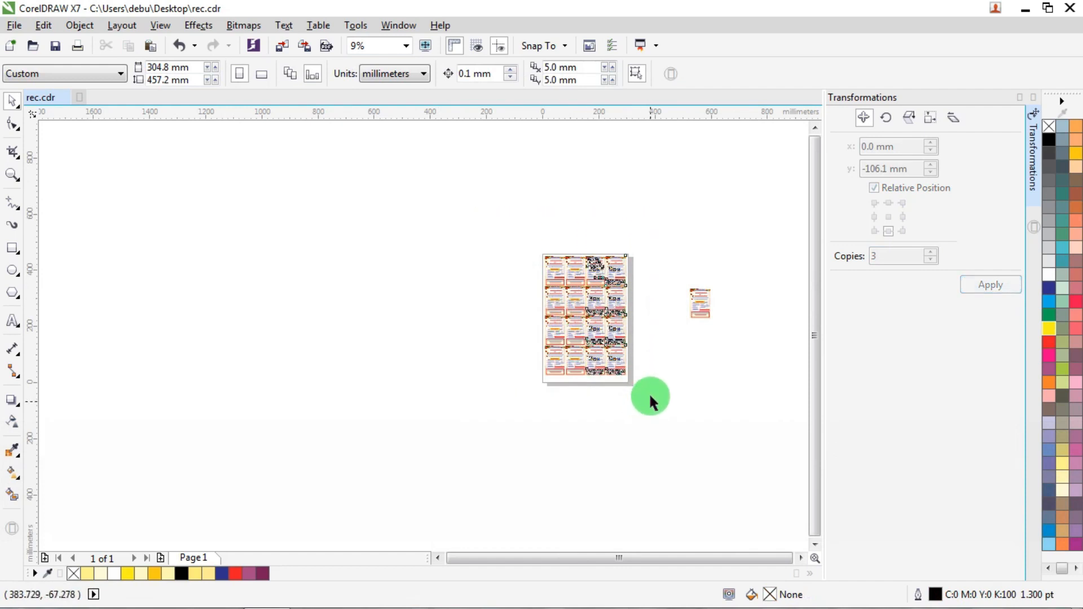
pyautogui.press('g')
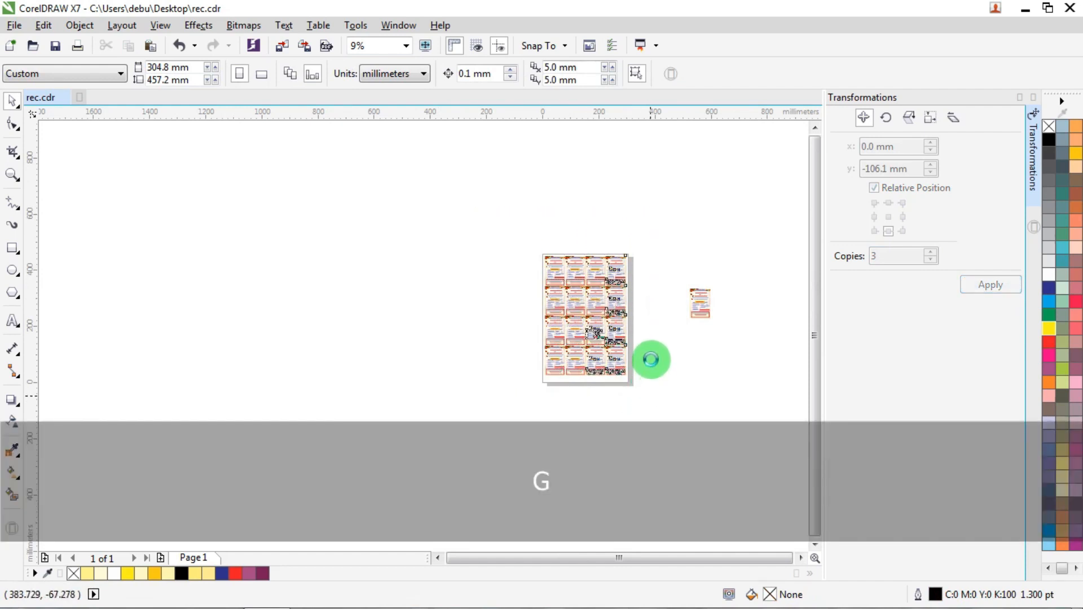
pyautogui.press('p')
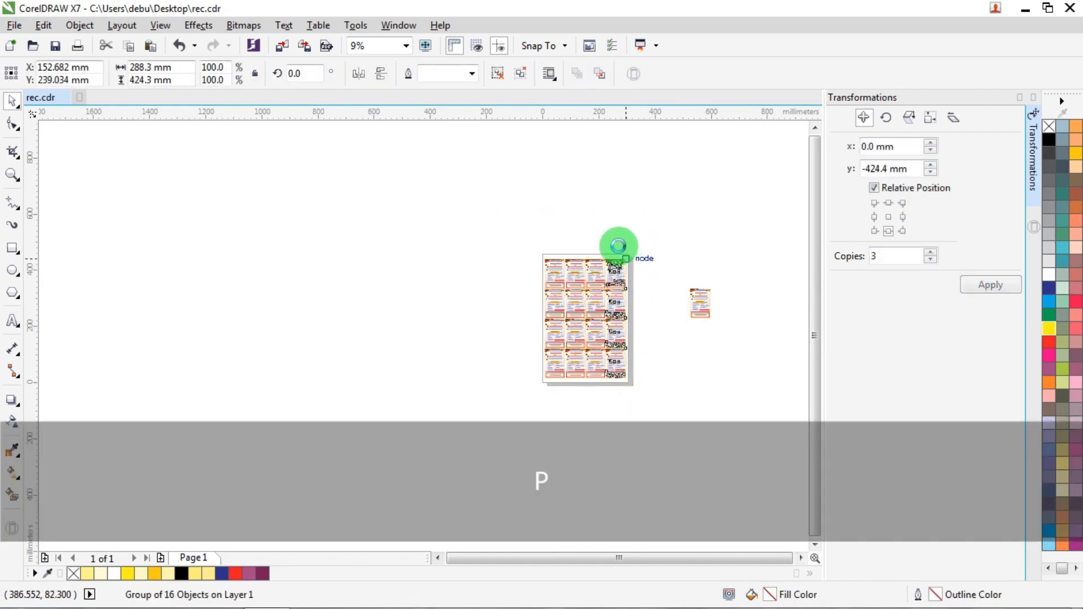